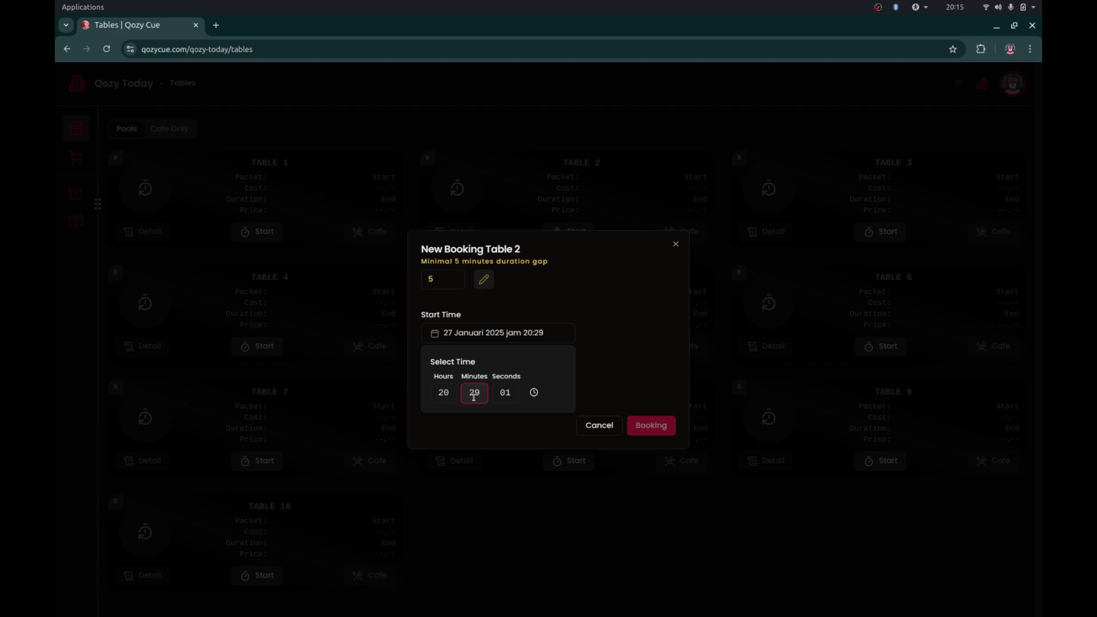
- Finish the 20:30 start time and choose the Reguler packet for 1 hour
left_click(507, 402)
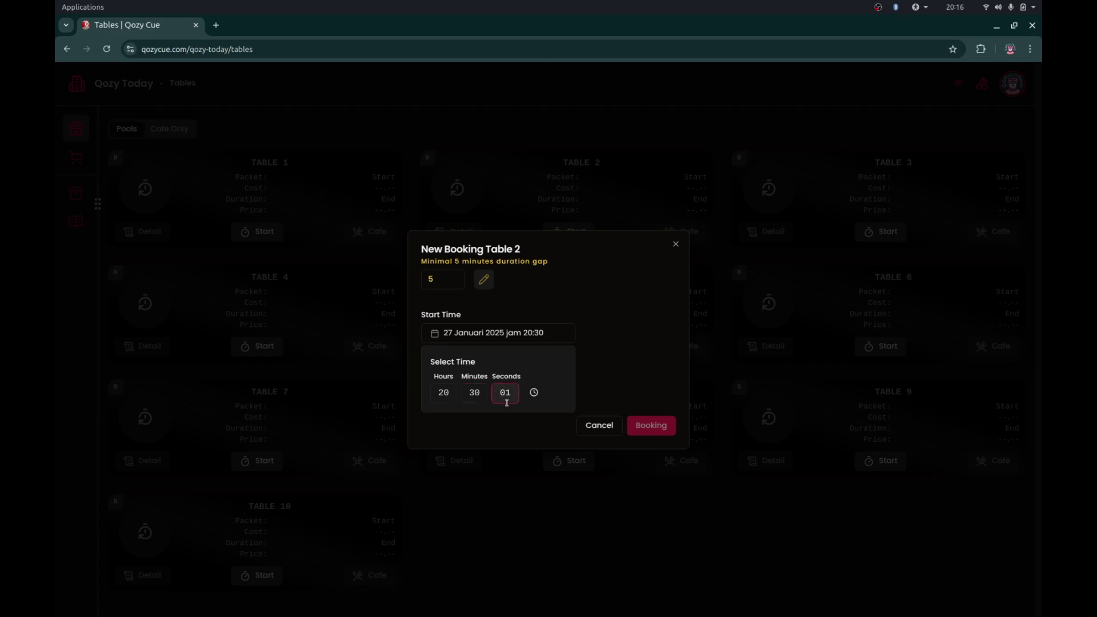
left_click(636, 383)
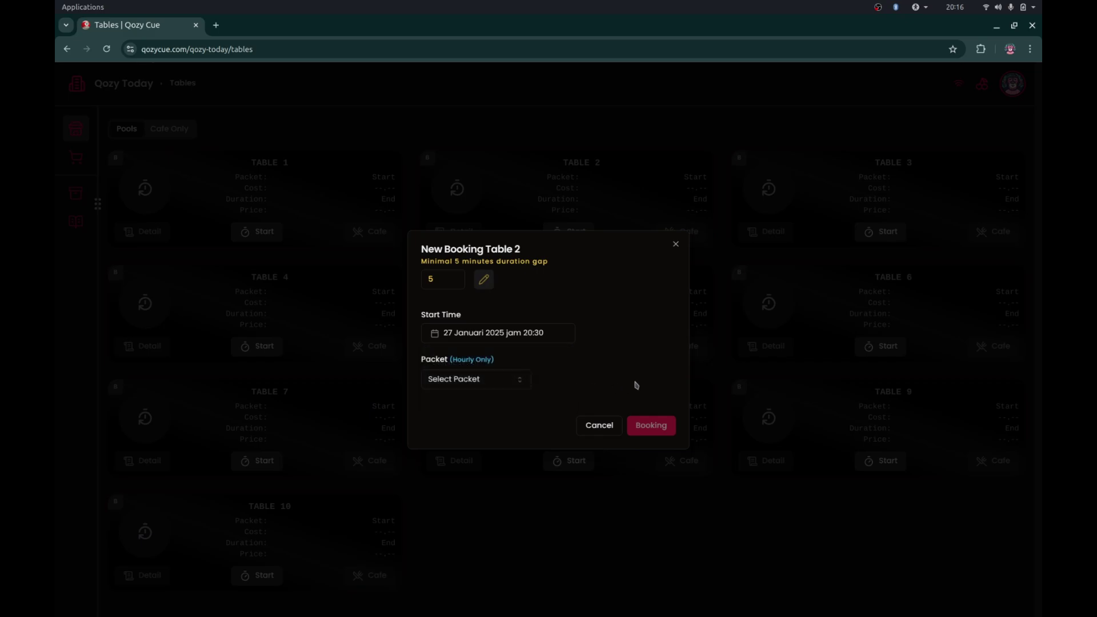
left_click(510, 382)
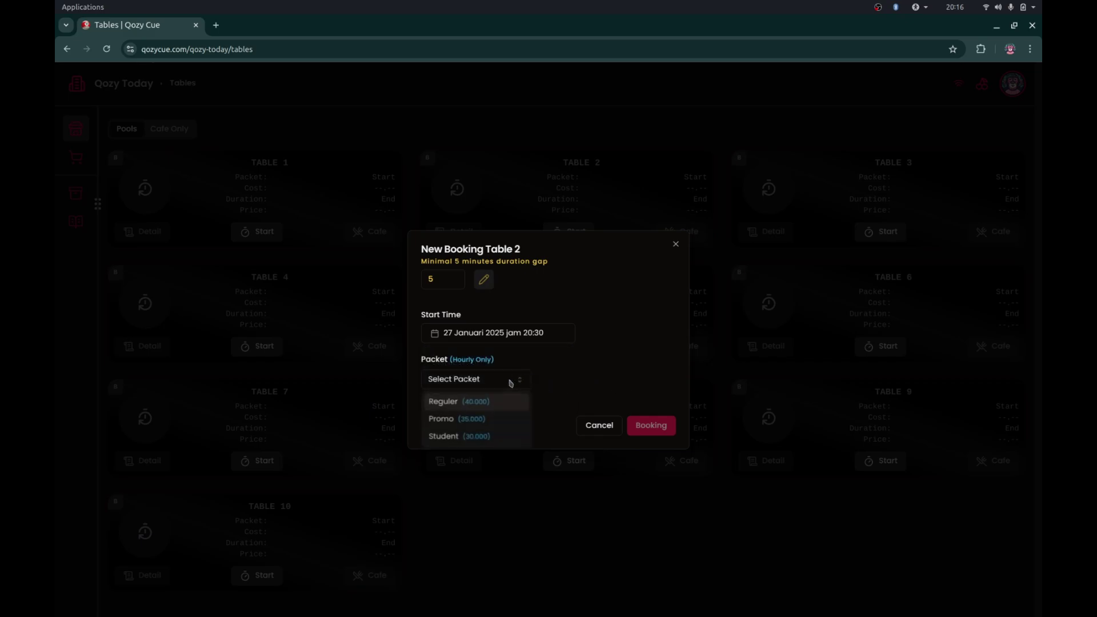
left_click(477, 407)
left_click(494, 404)
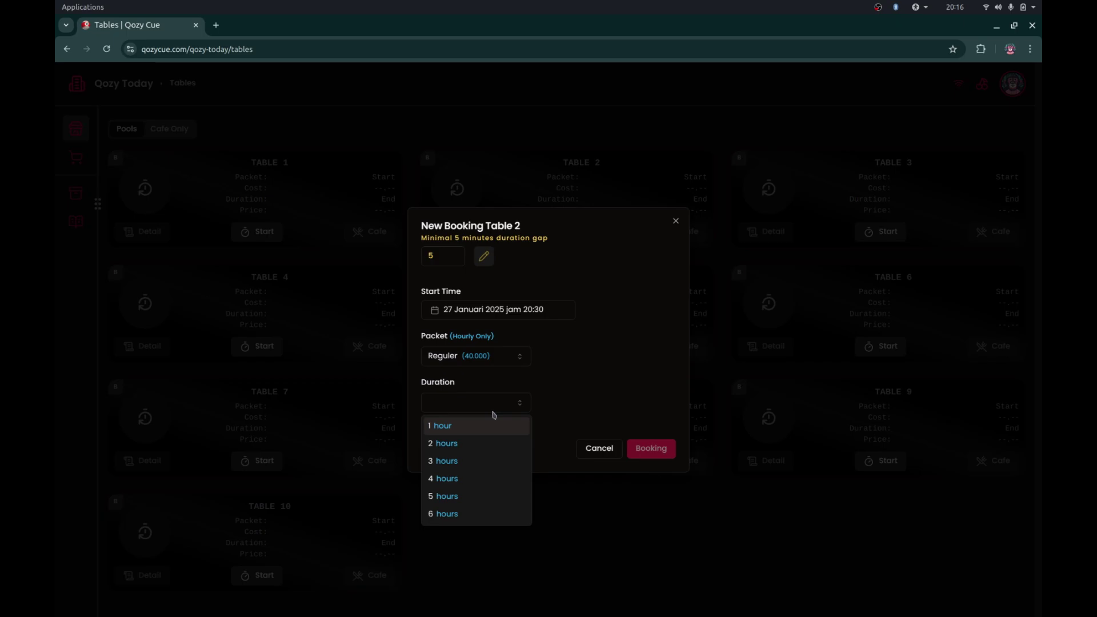
left_click(485, 430)
- Enter the customer's name and phone number and submit the Table 2 booking
left_click(508, 425)
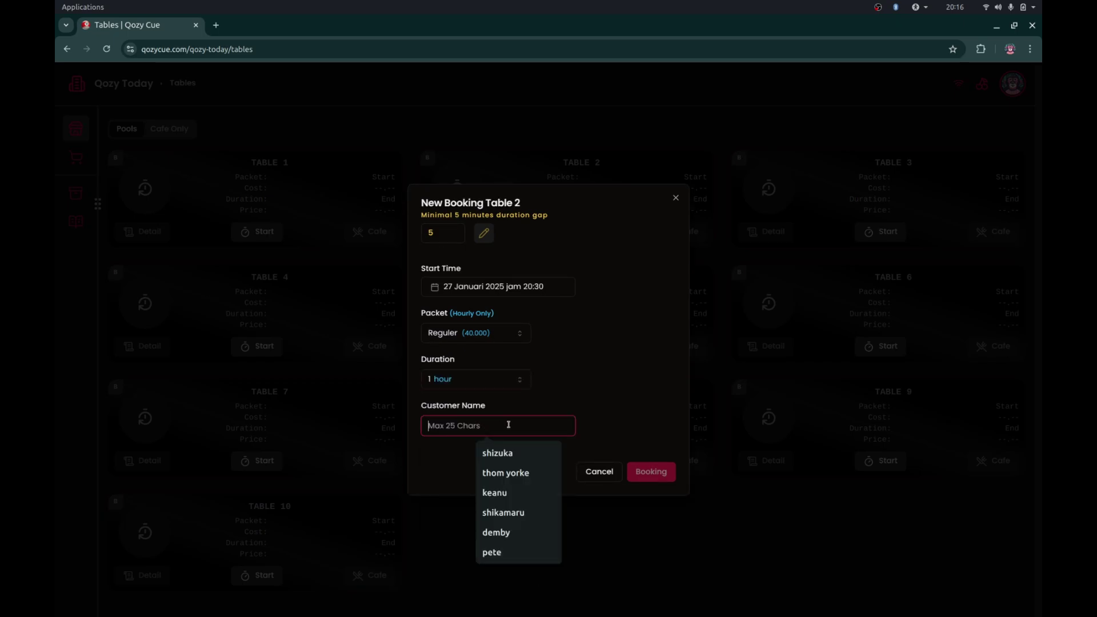
type("Harry Potter")
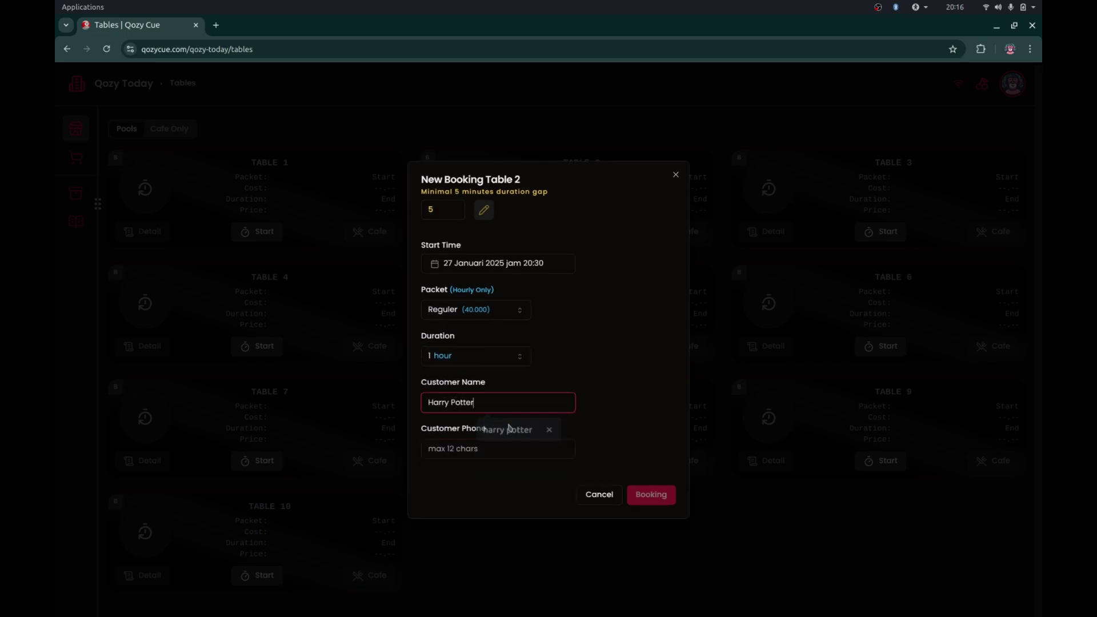
left_click(502, 453)
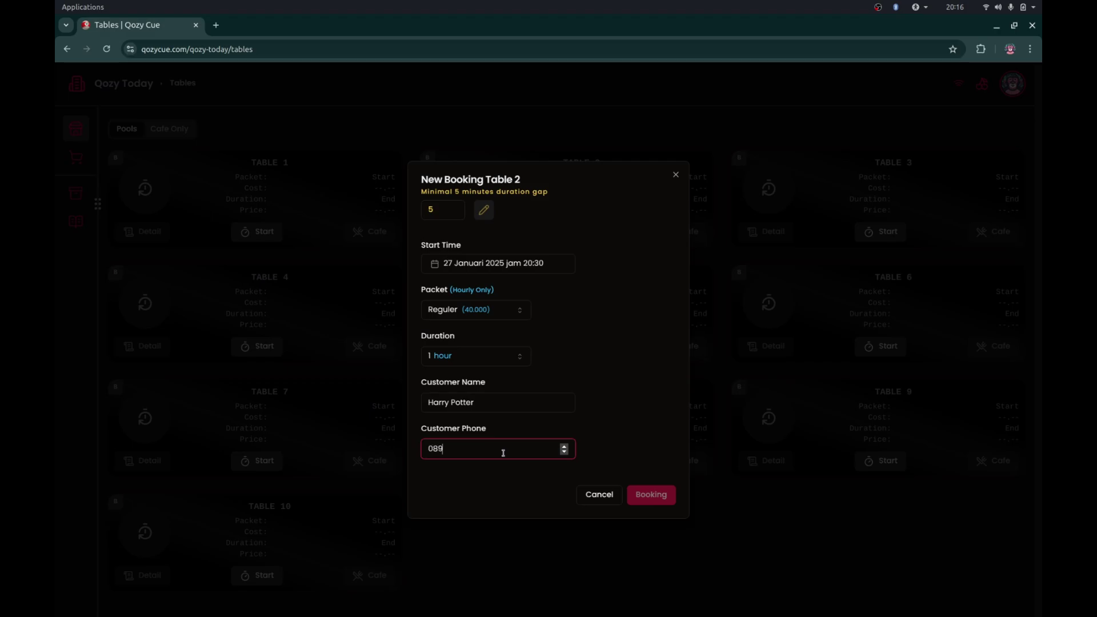
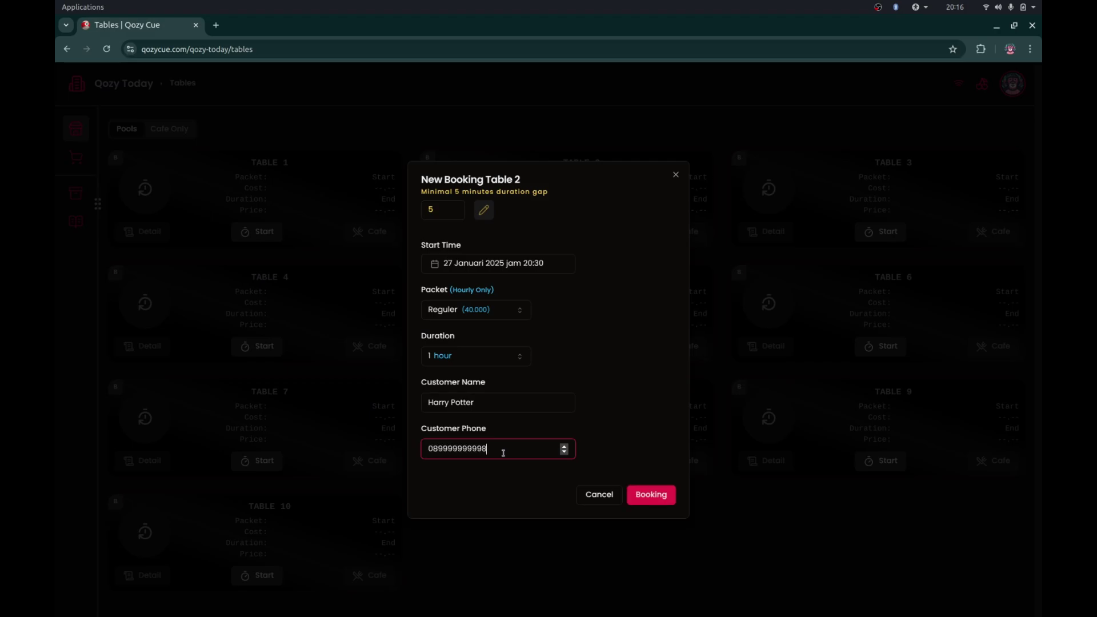
left_click(649, 501)
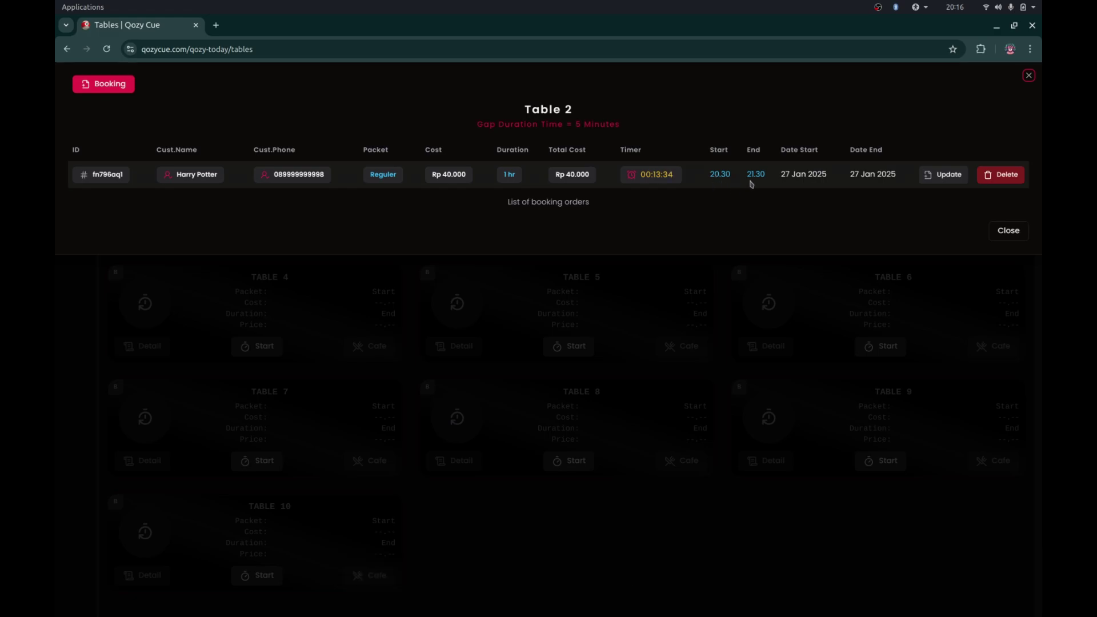
- Close the booking list, reopen Table 2's bookings, and begin a new Table 2 booking
left_click(691, 286)
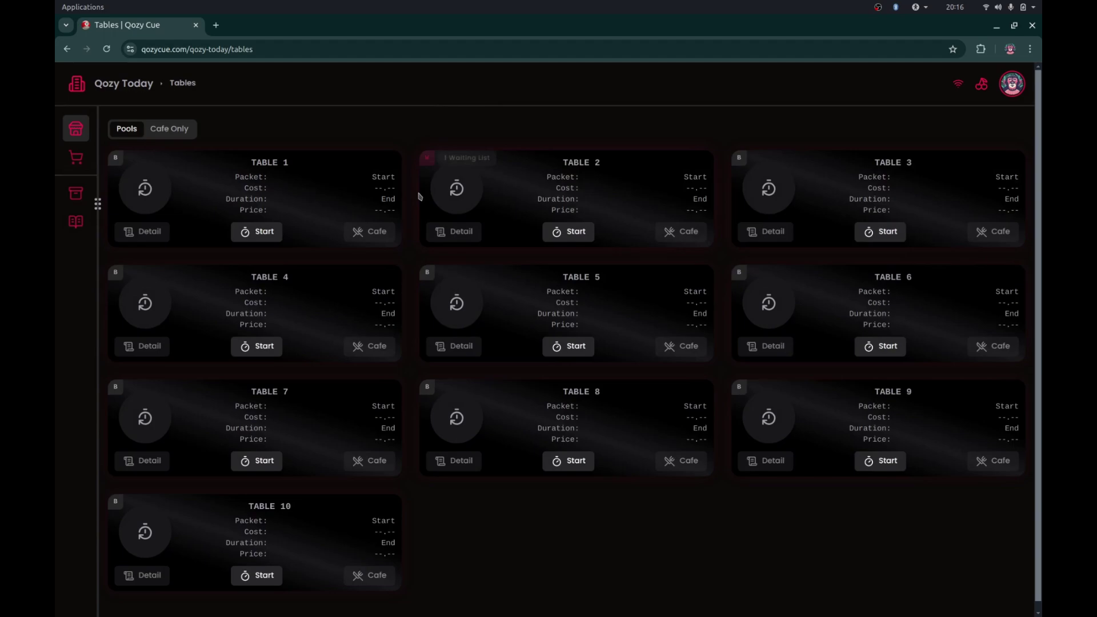
left_click(428, 163)
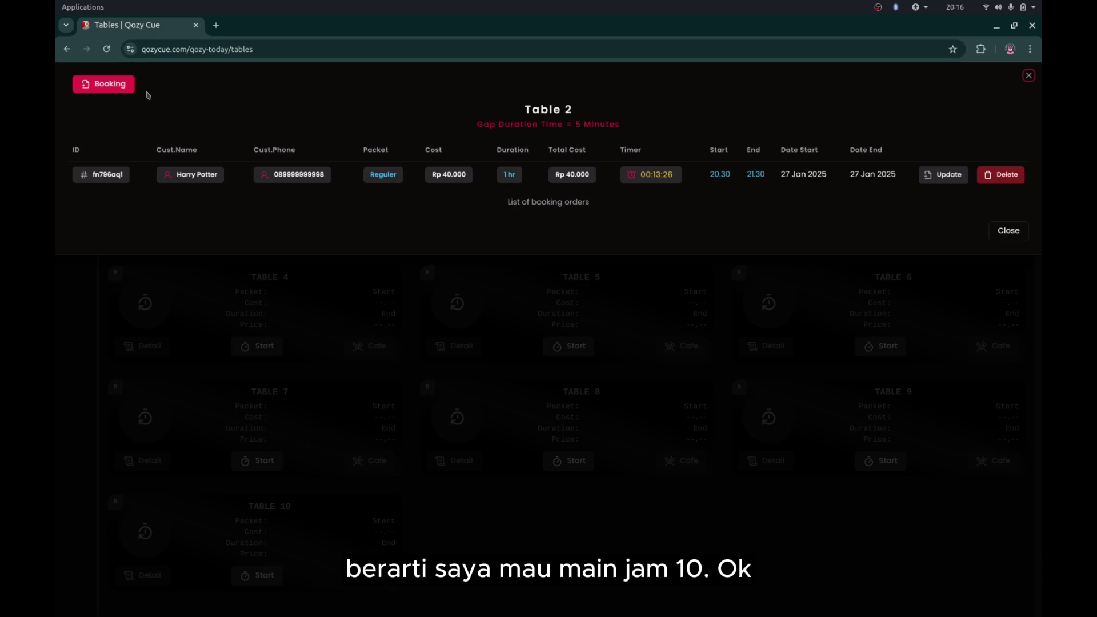
left_click(121, 86)
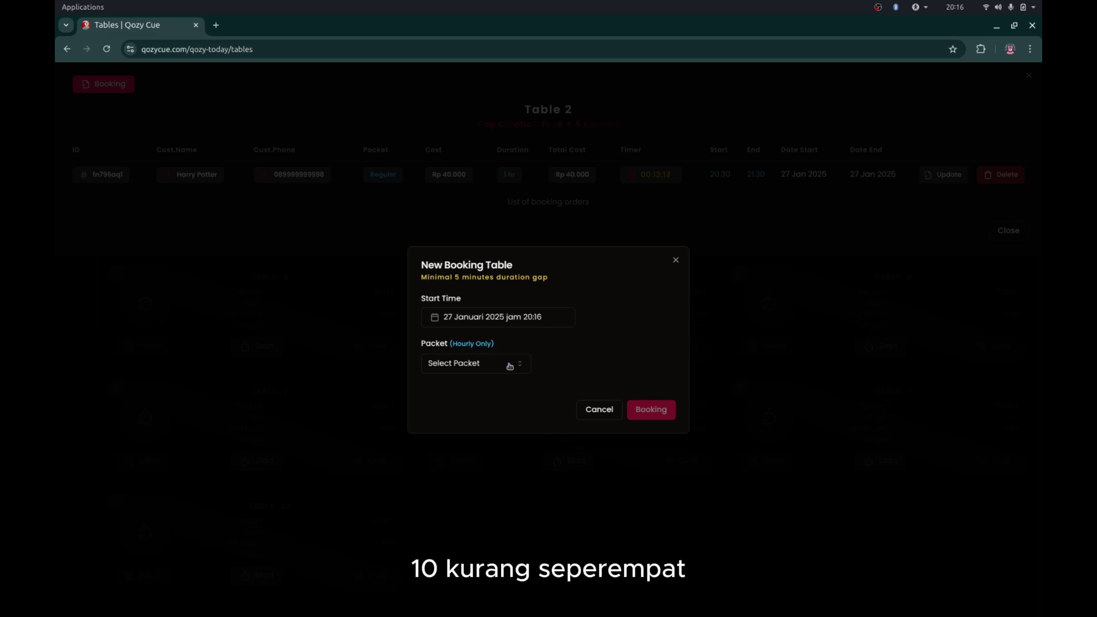
- Set the start time to 21:30 in the time picker
left_click(539, 319)
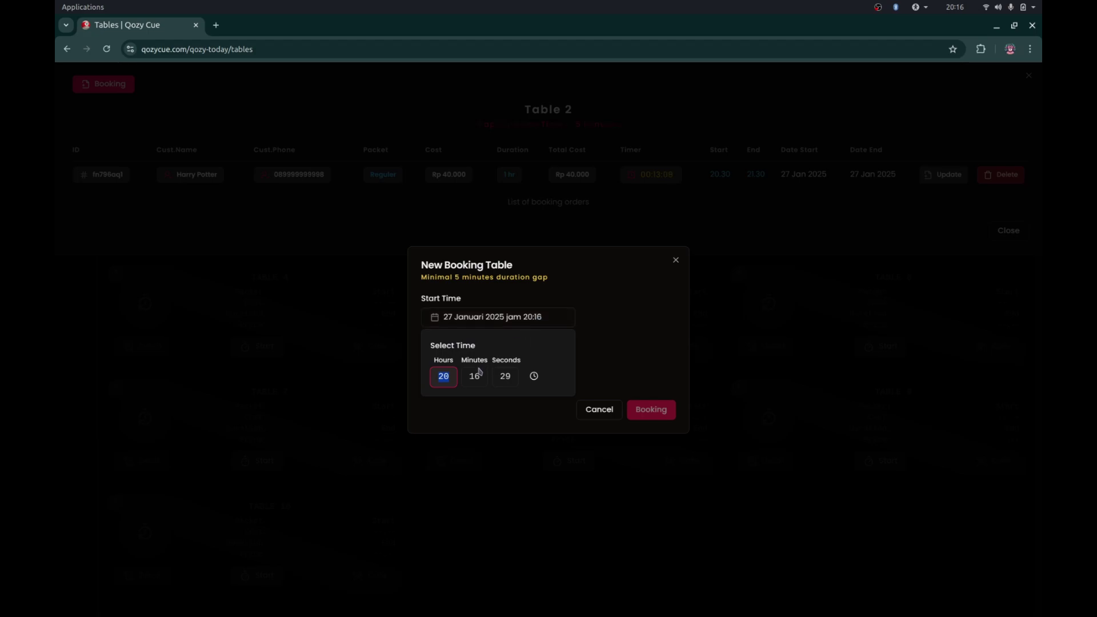
key("Up")
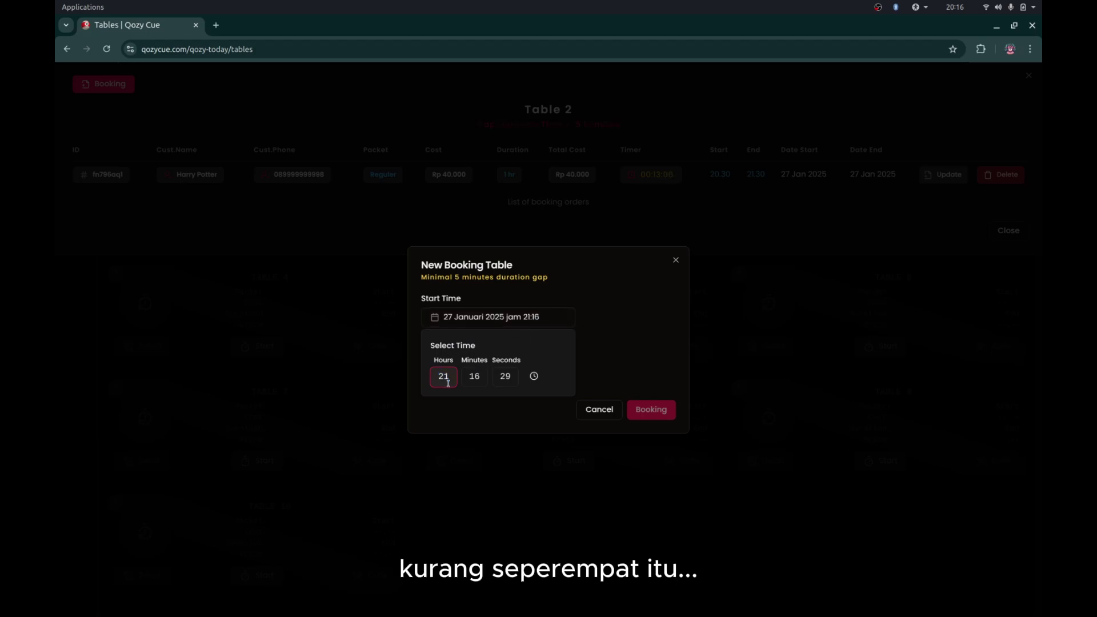
left_click(467, 381)
key("Down")
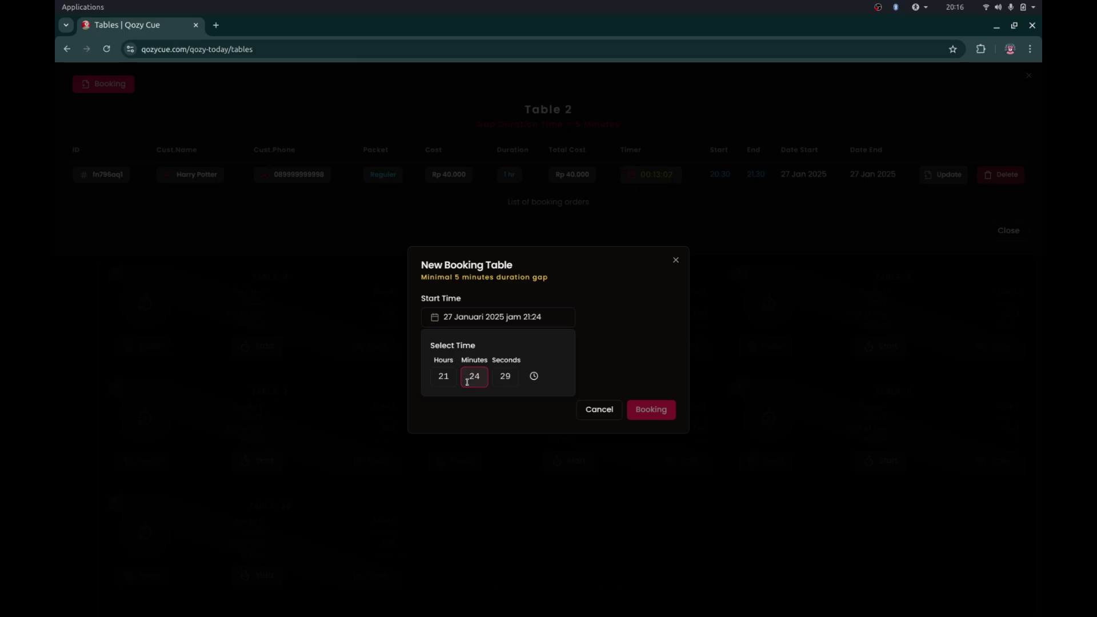
key("Up")
key("Up")
left_click(510, 378)
left_click(633, 378)
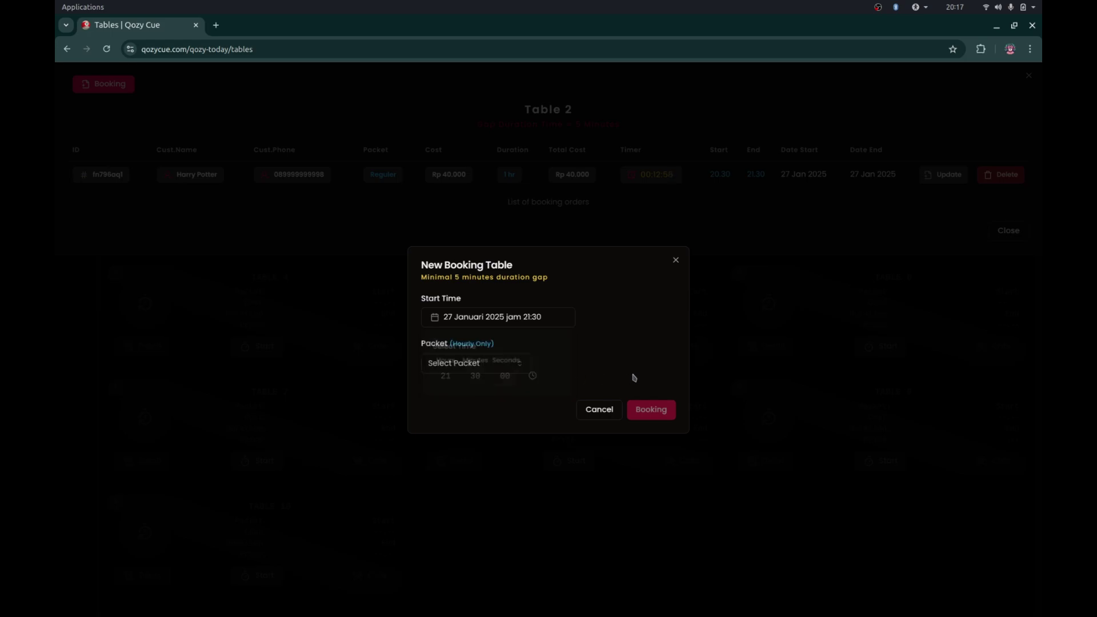
- Choose Reguler for 1 hour, enter the new customer's name and phone, and submit
left_click(490, 364)
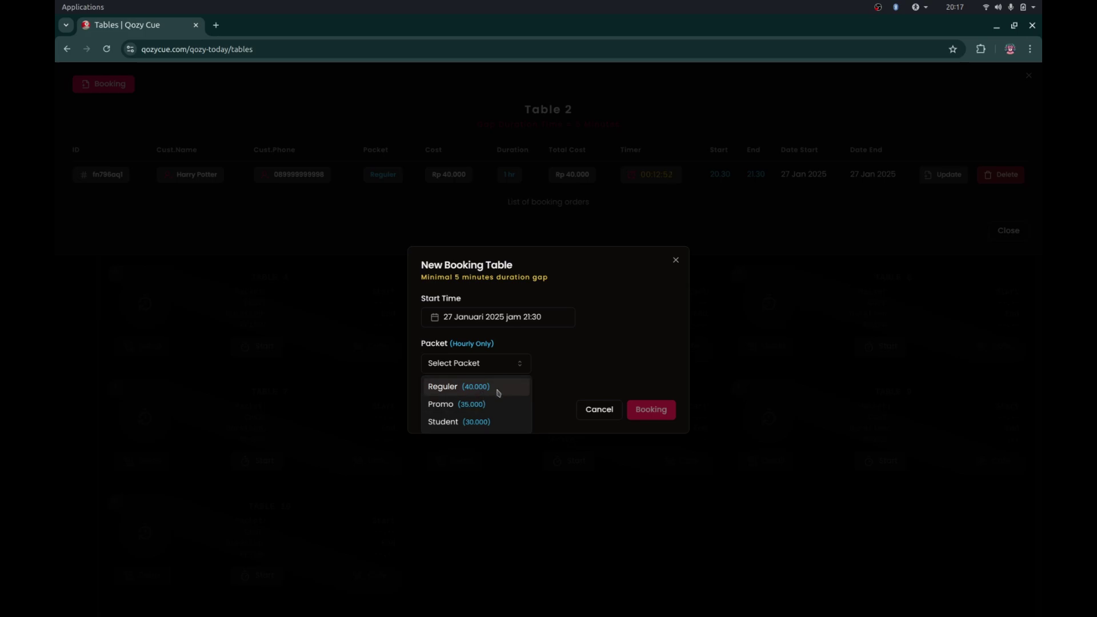
left_click(498, 392)
left_click(516, 394)
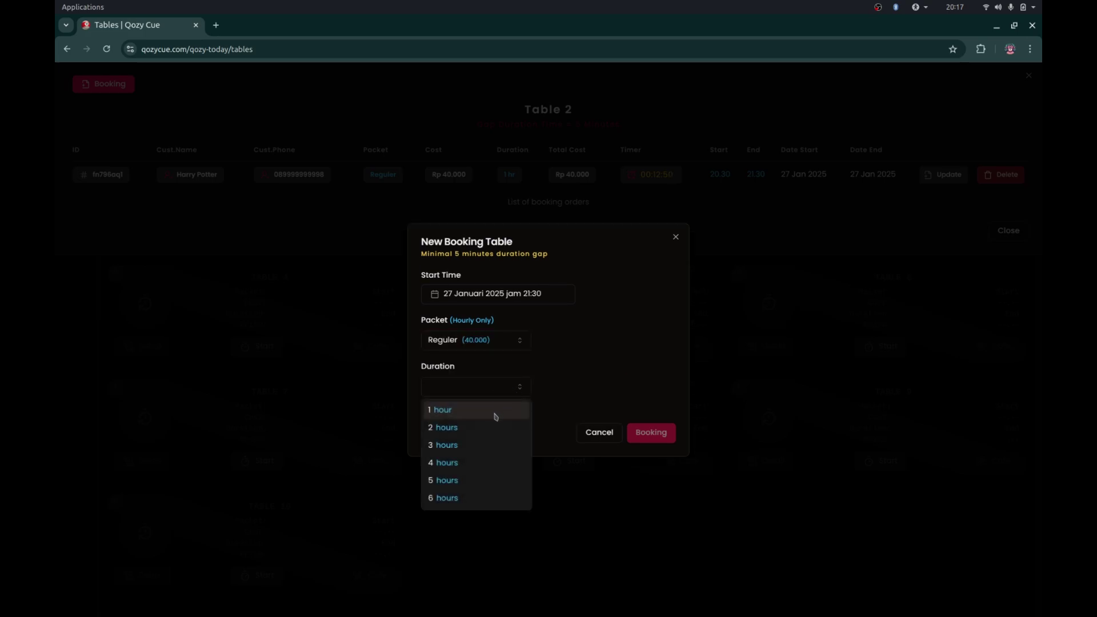
left_click(495, 414)
left_click(501, 411)
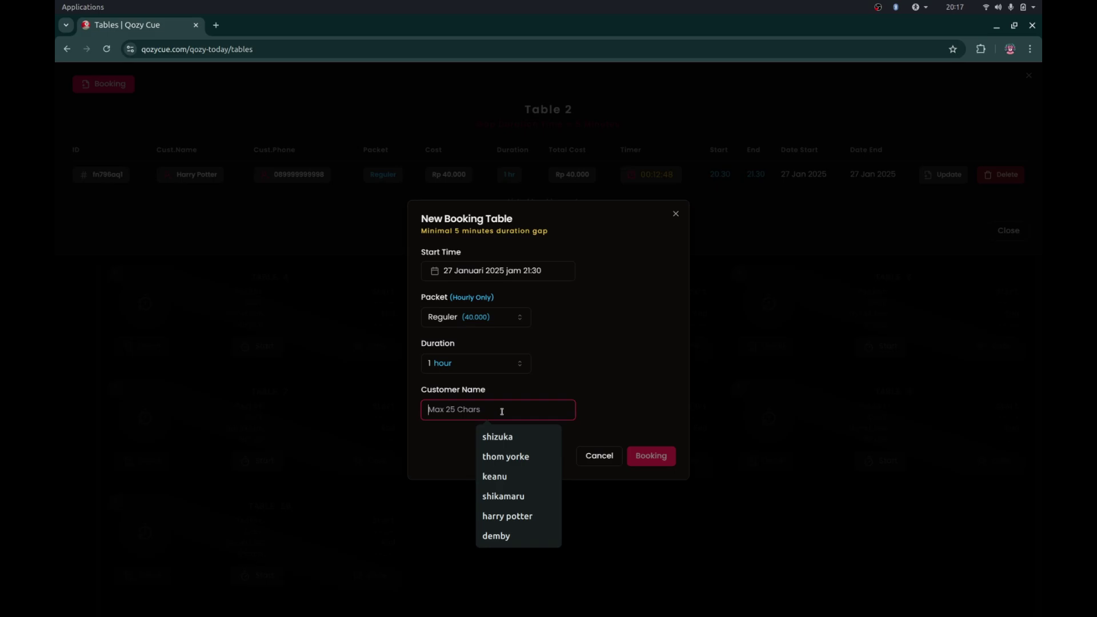
type("Hermione")
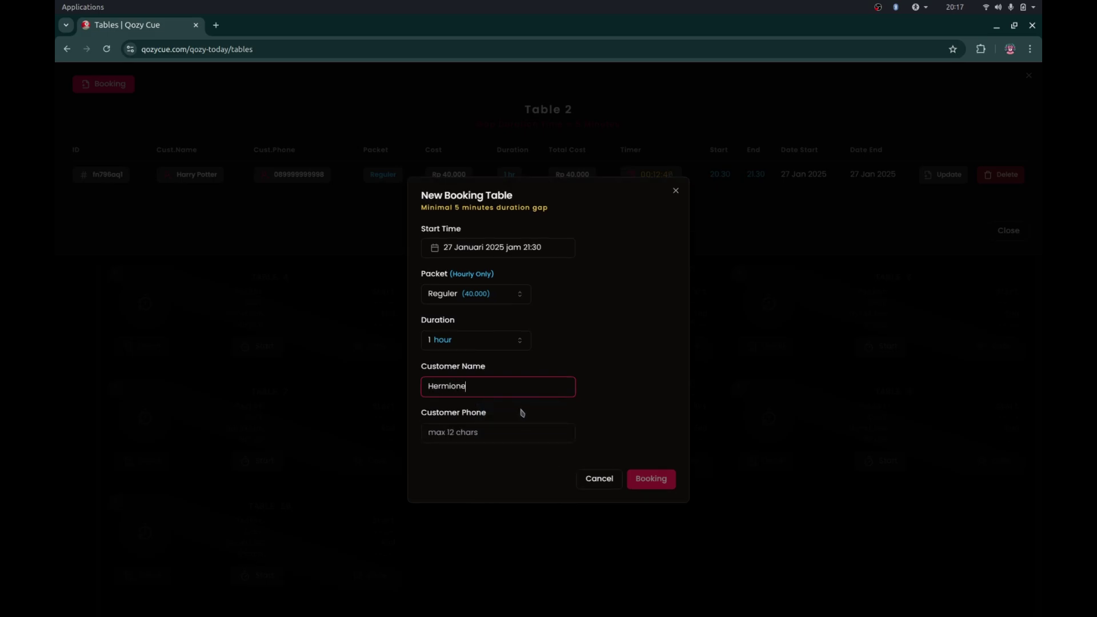
left_click(527, 426)
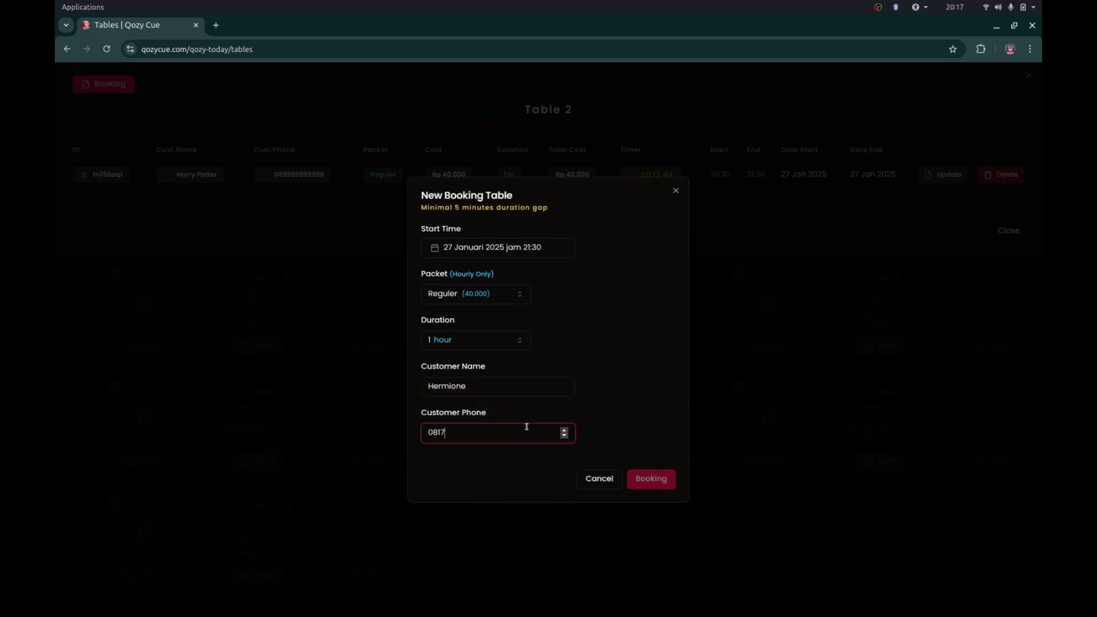
left_click(661, 485)
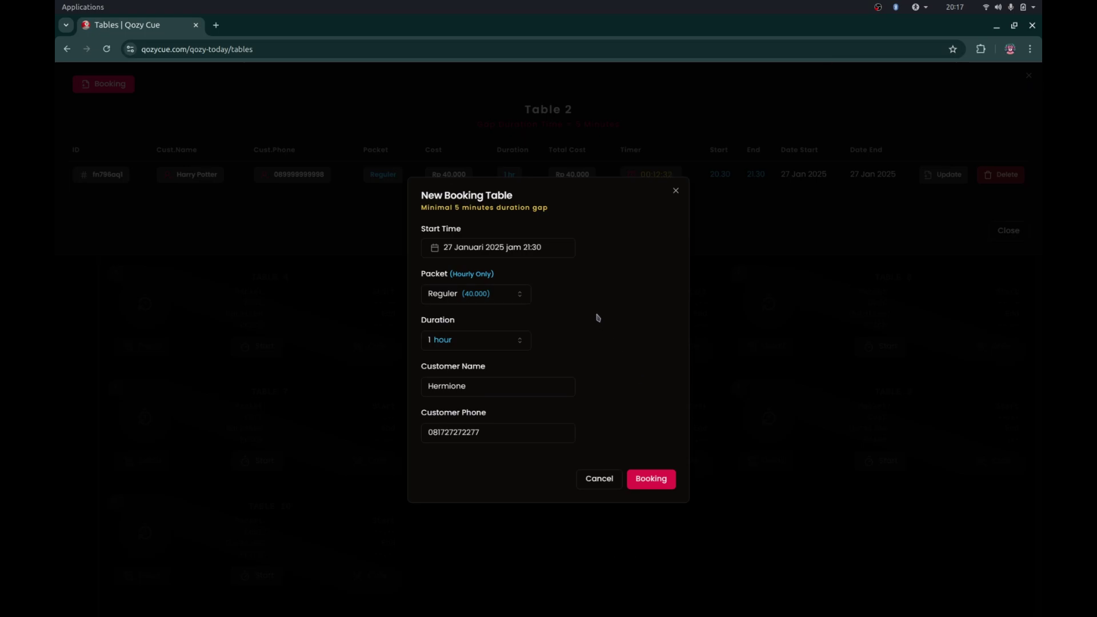
- After the overlap error, move the start to 21:45 and submit again
left_click(545, 255)
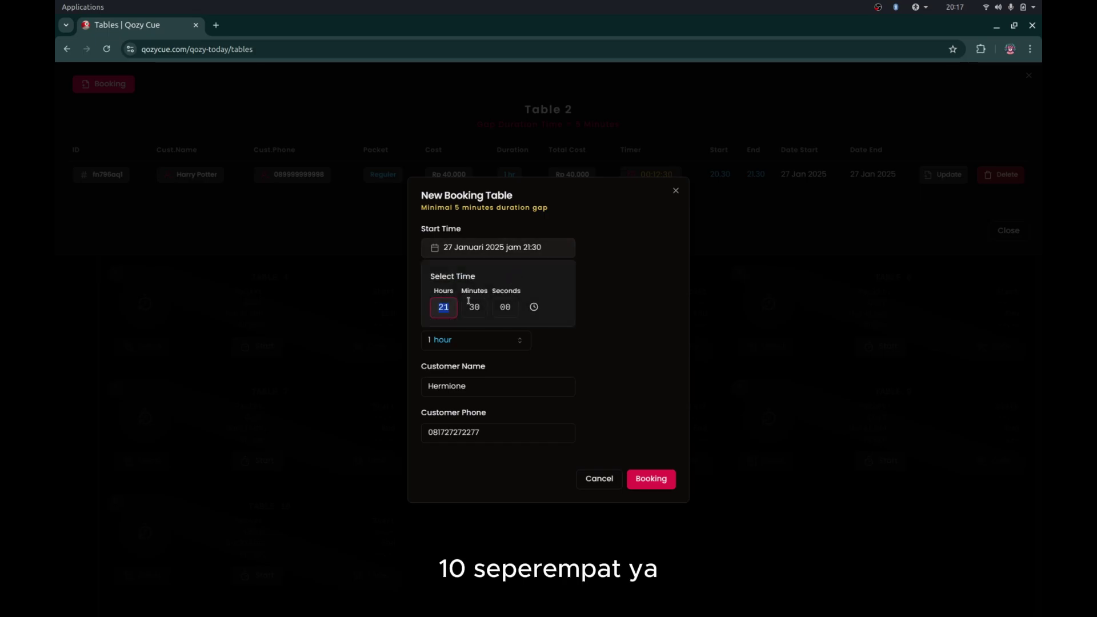
left_click(471, 307)
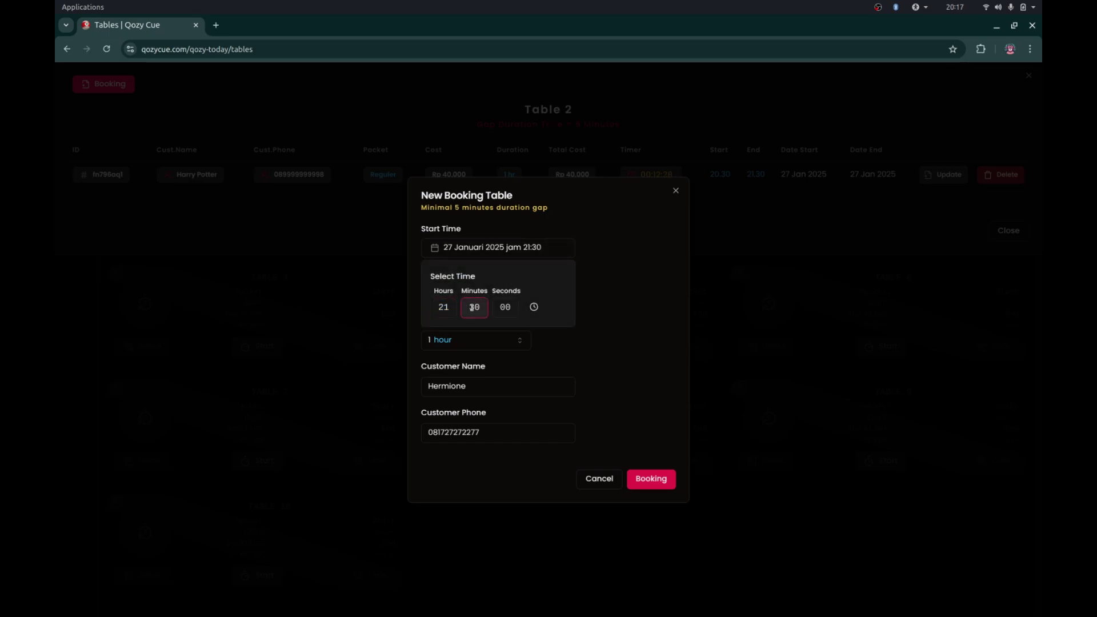
type("40")
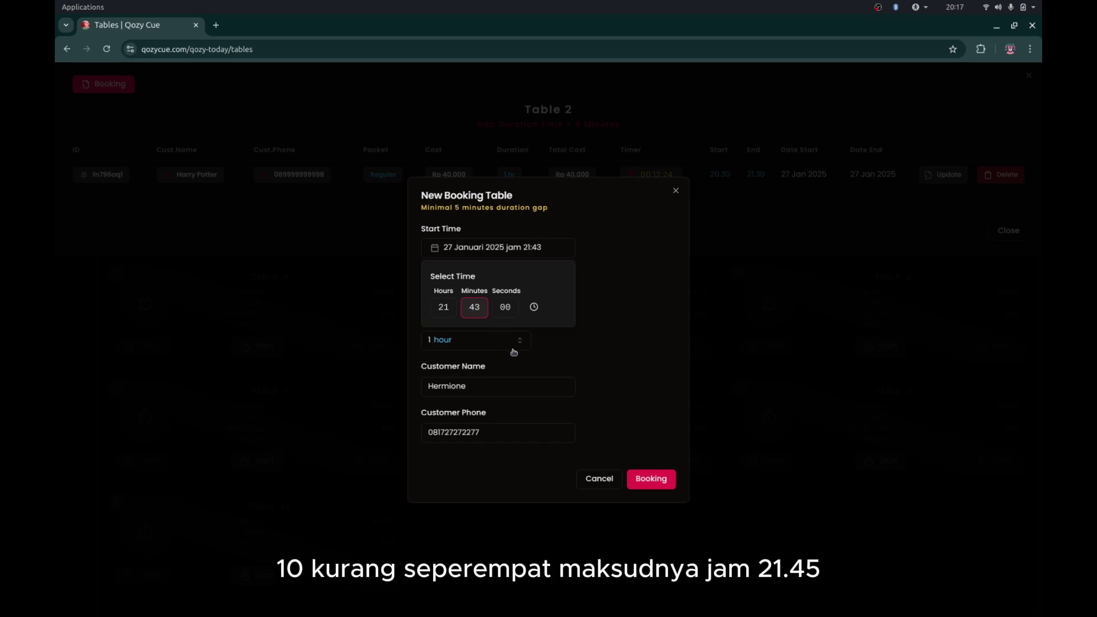
left_click(612, 342)
left_click(635, 476)
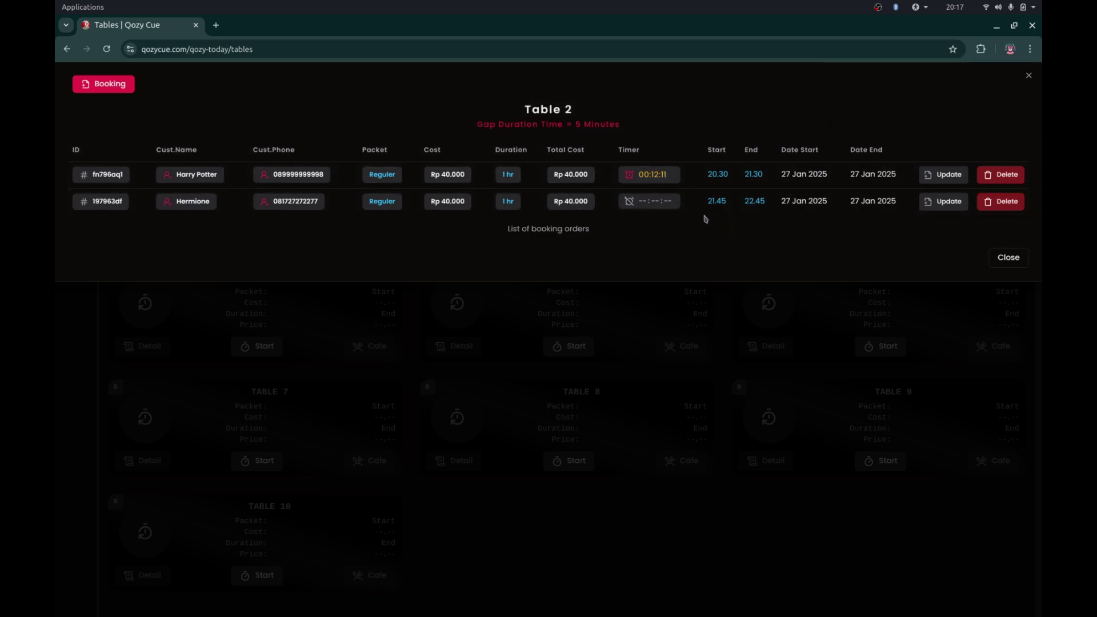
- Start another Table 2 booking and set its start time to 23:00
left_click(118, 91)
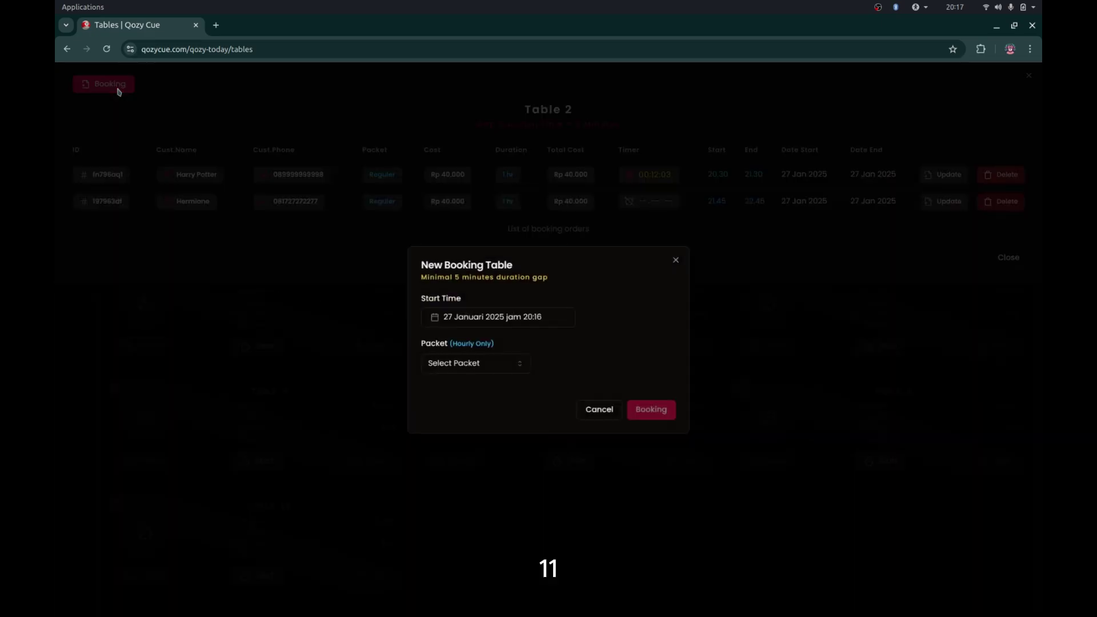
left_click(499, 321)
type("22")
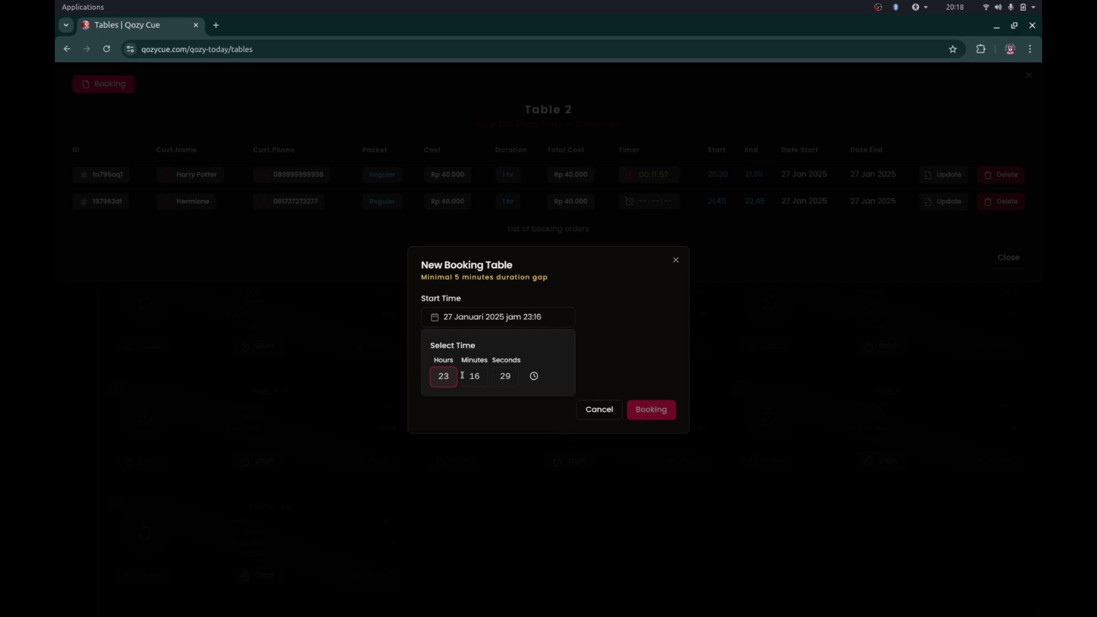
left_click(471, 381)
type("00")
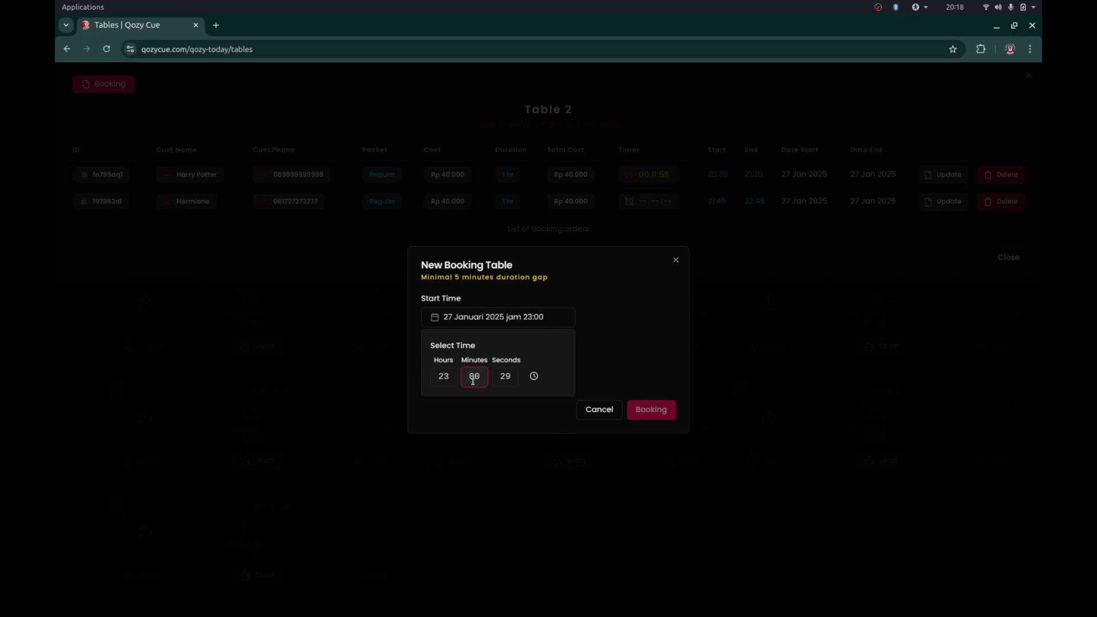
key("Tab")
type("00")
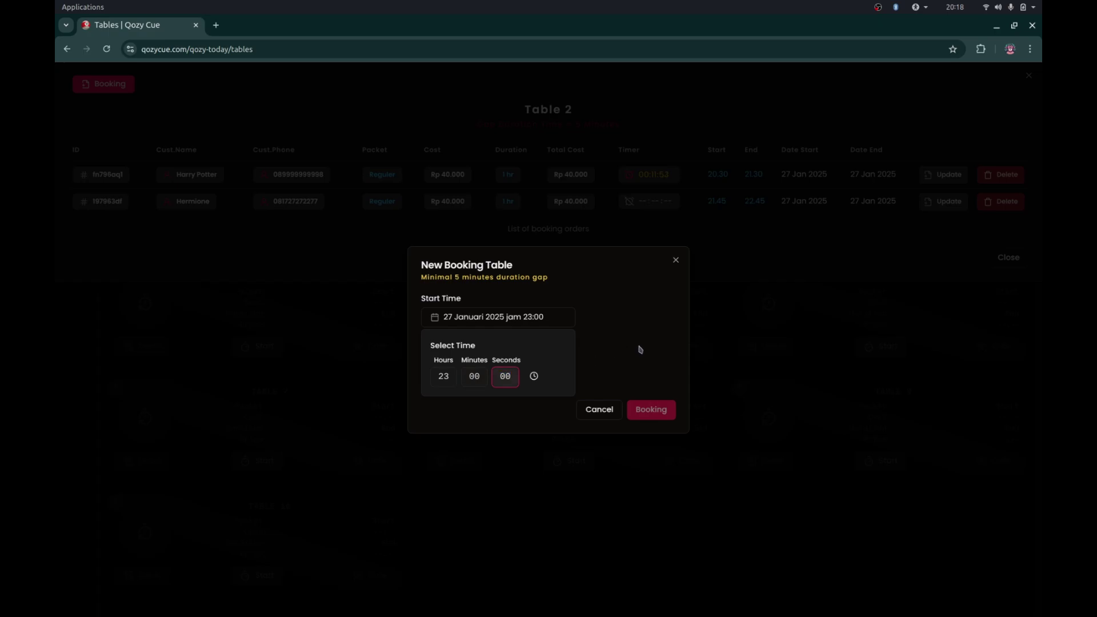
left_click(640, 350)
- Choose Reguler (40.000) for 1 hour, fill in the customer's name and phone, and submit
left_click(507, 363)
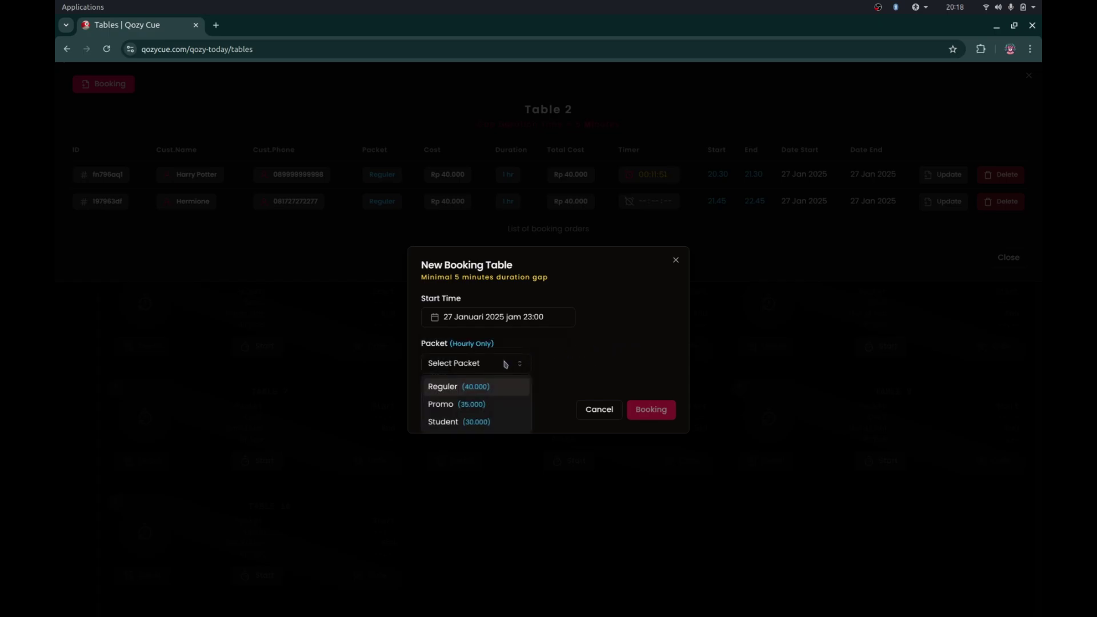
left_click(491, 394)
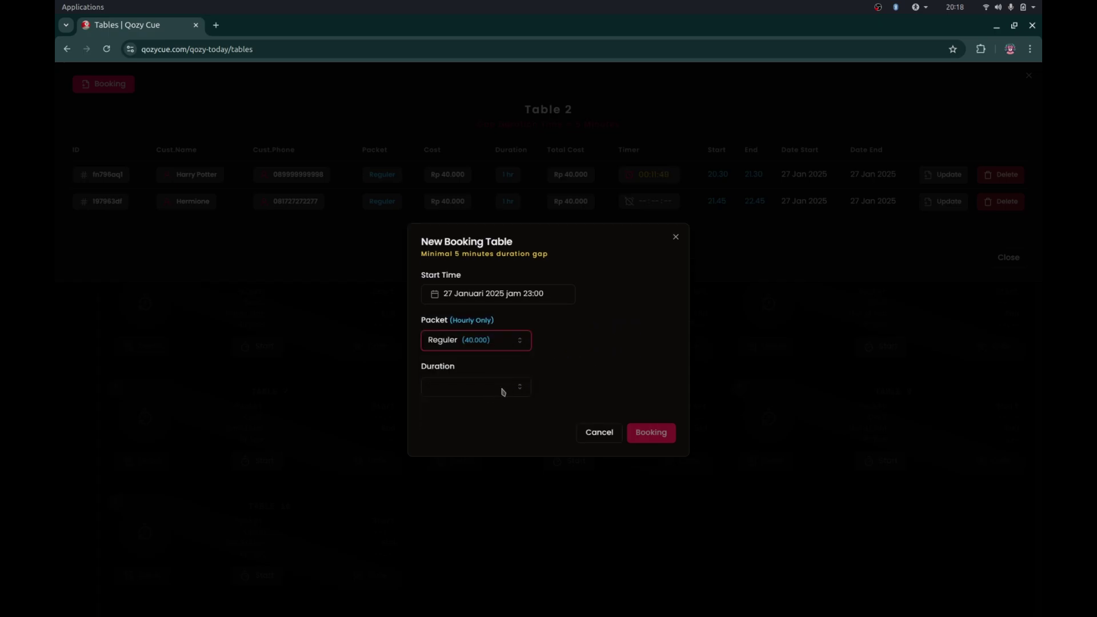
left_click(503, 388)
left_click(503, 411)
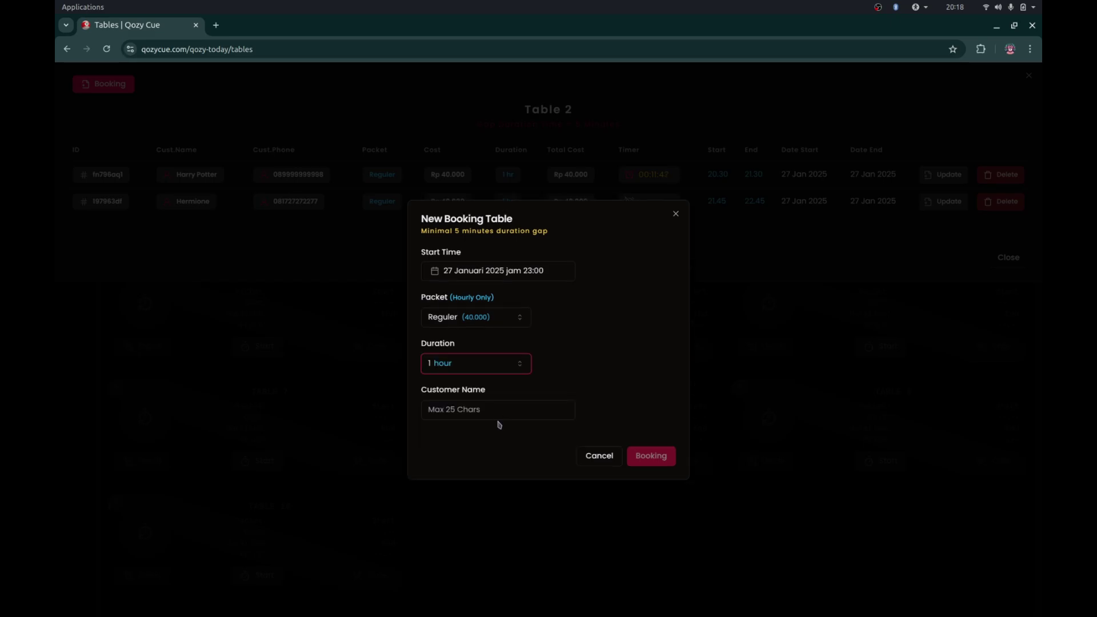
left_click(507, 410)
type("Sirius")
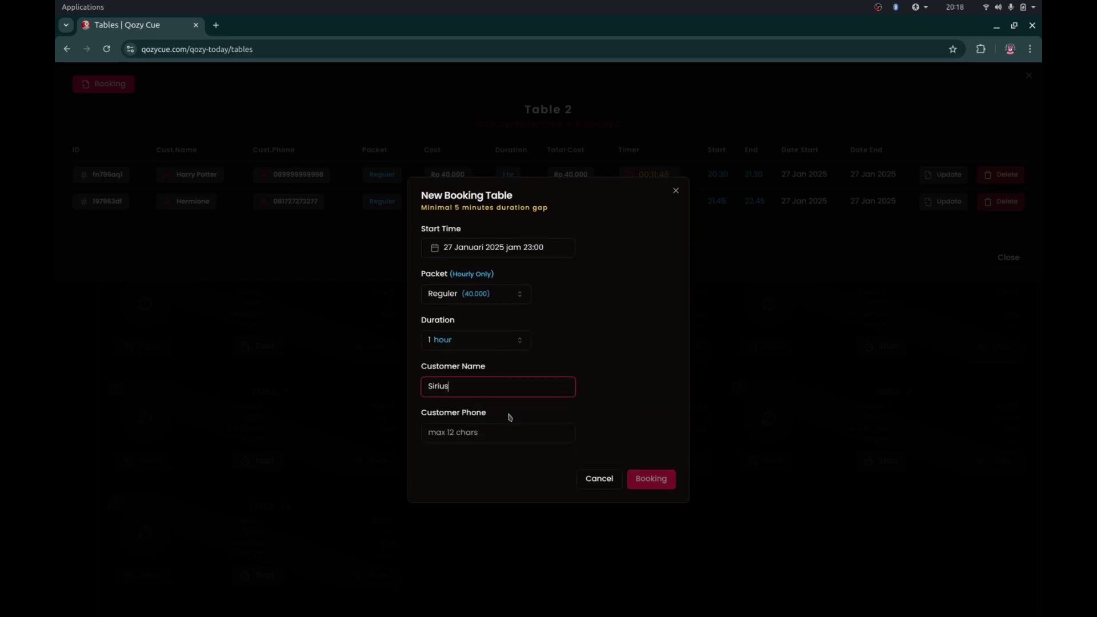
type(" Black")
left_click(514, 438)
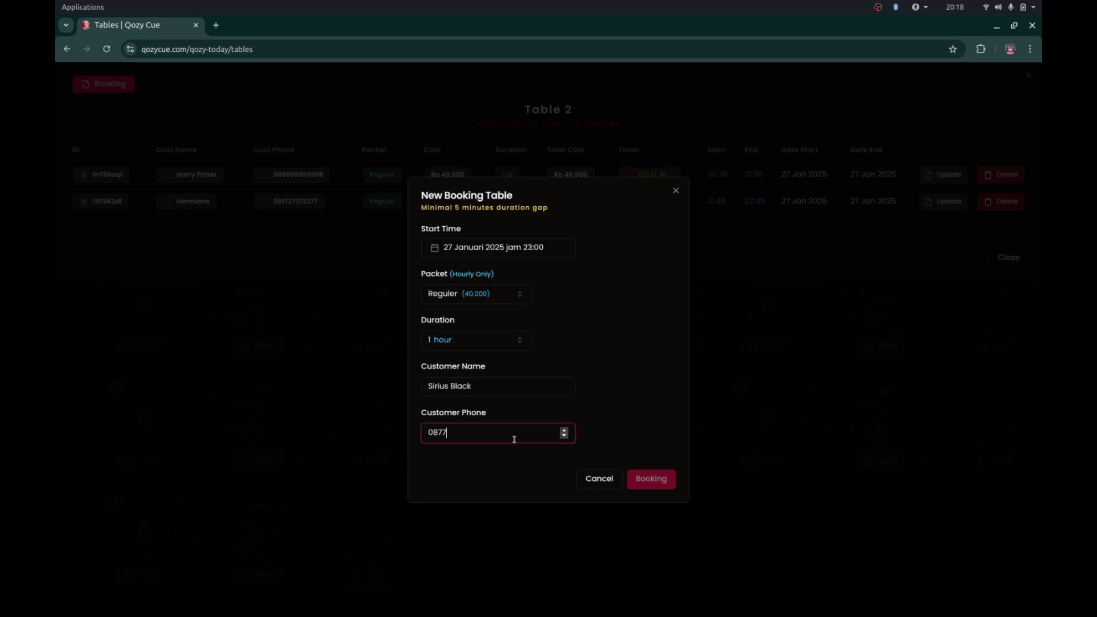
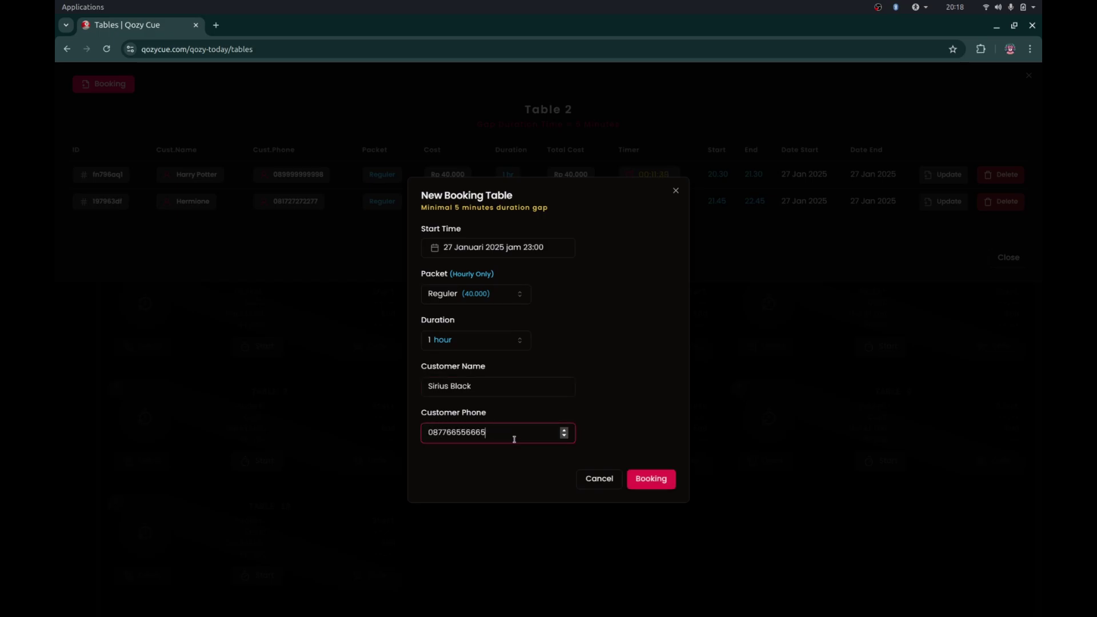
left_click(641, 483)
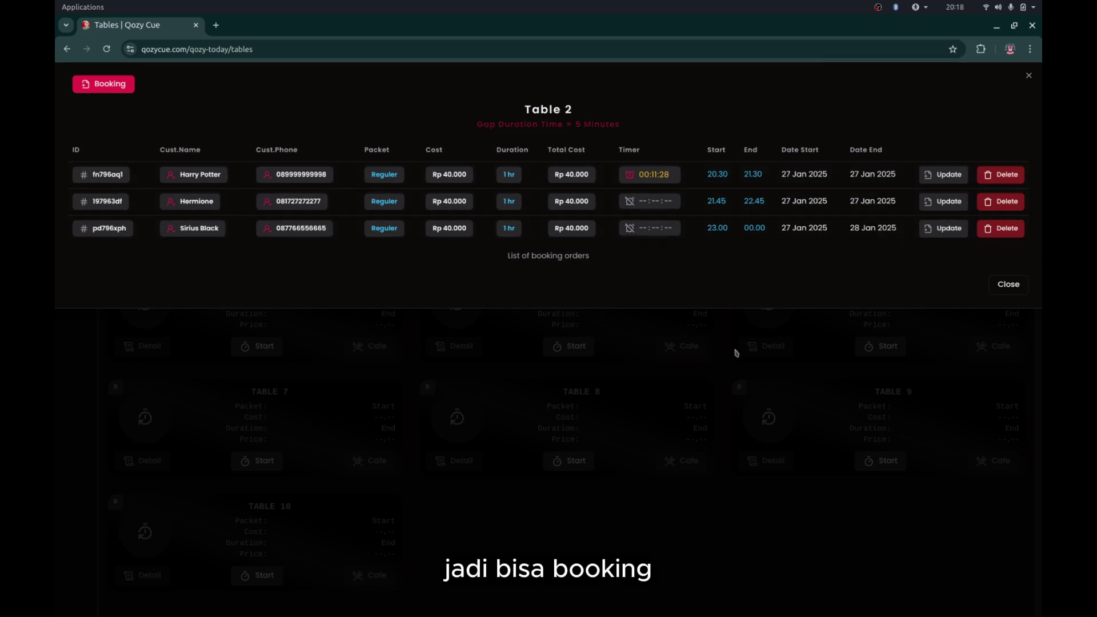
- Close Table 2's three-booking list and open a new booking form for Table 5
left_click(691, 350)
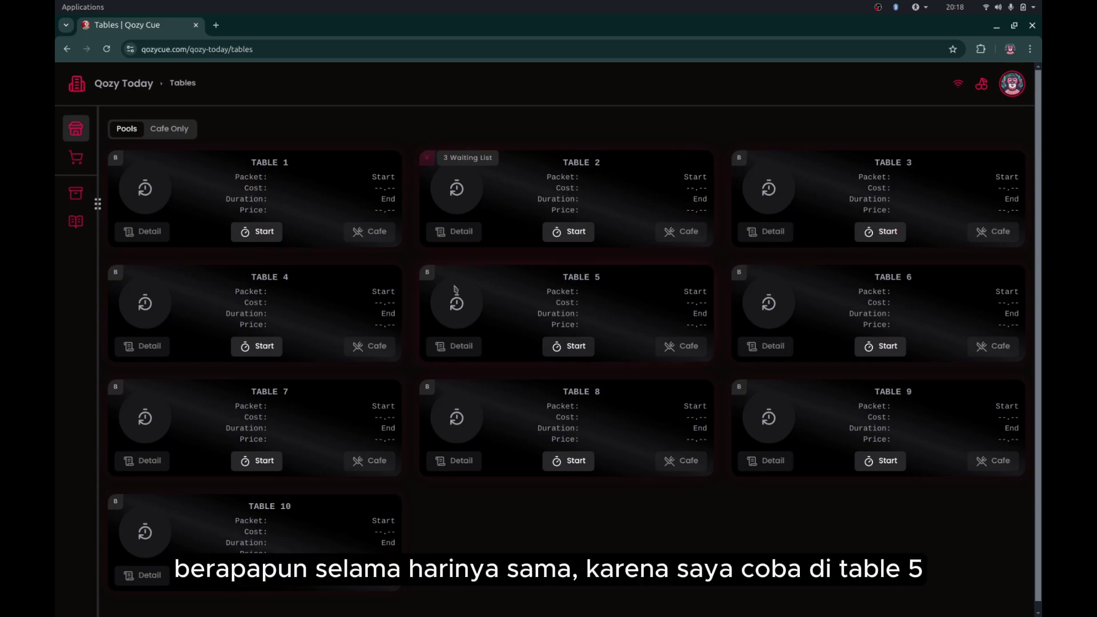
left_click(456, 291)
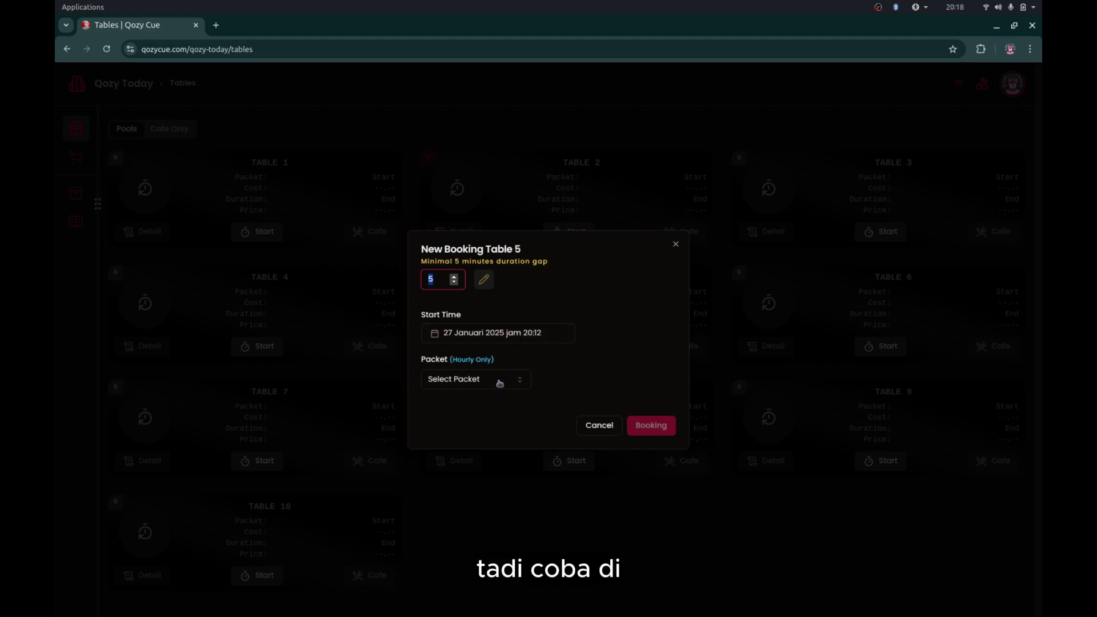
- Cancel and reopen the Table 5 form, then set the start time to 20:20
left_click(528, 337)
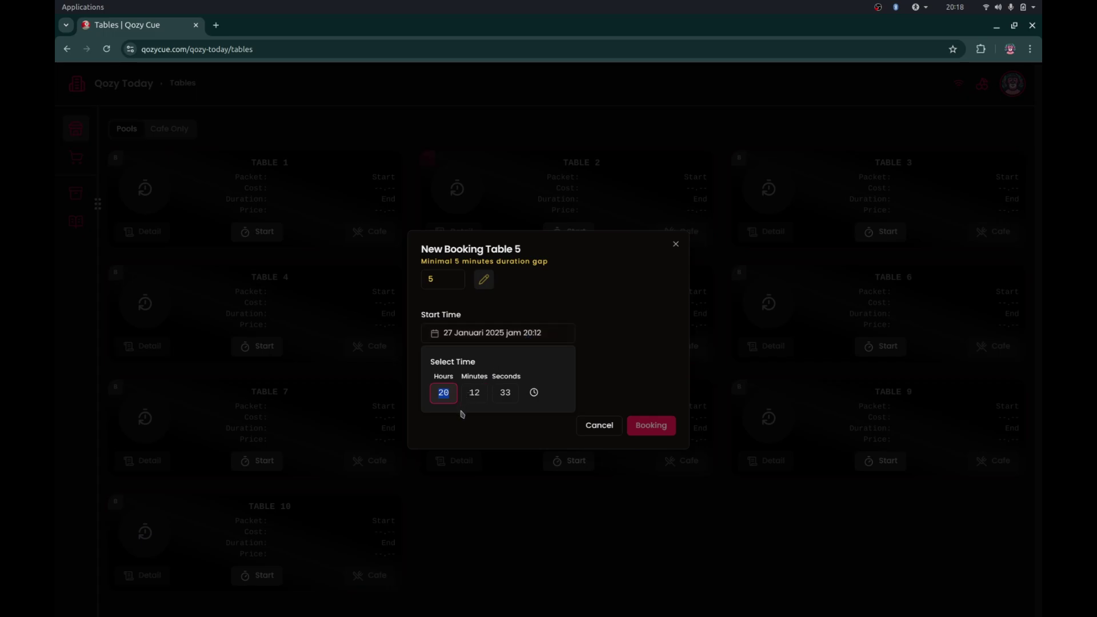
left_click(592, 425)
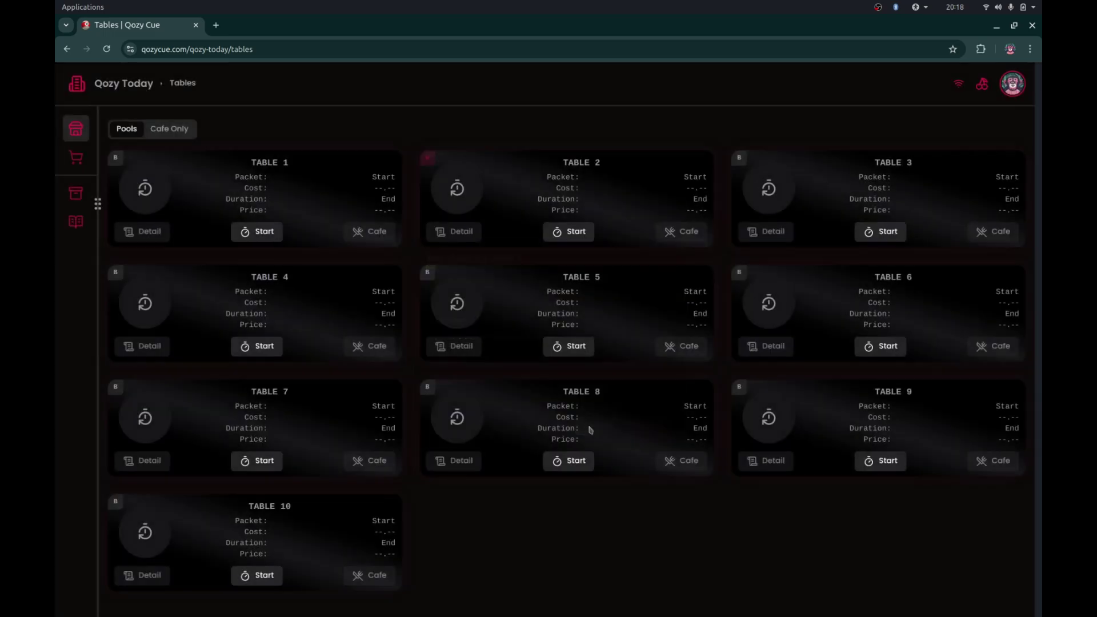
left_click(431, 280)
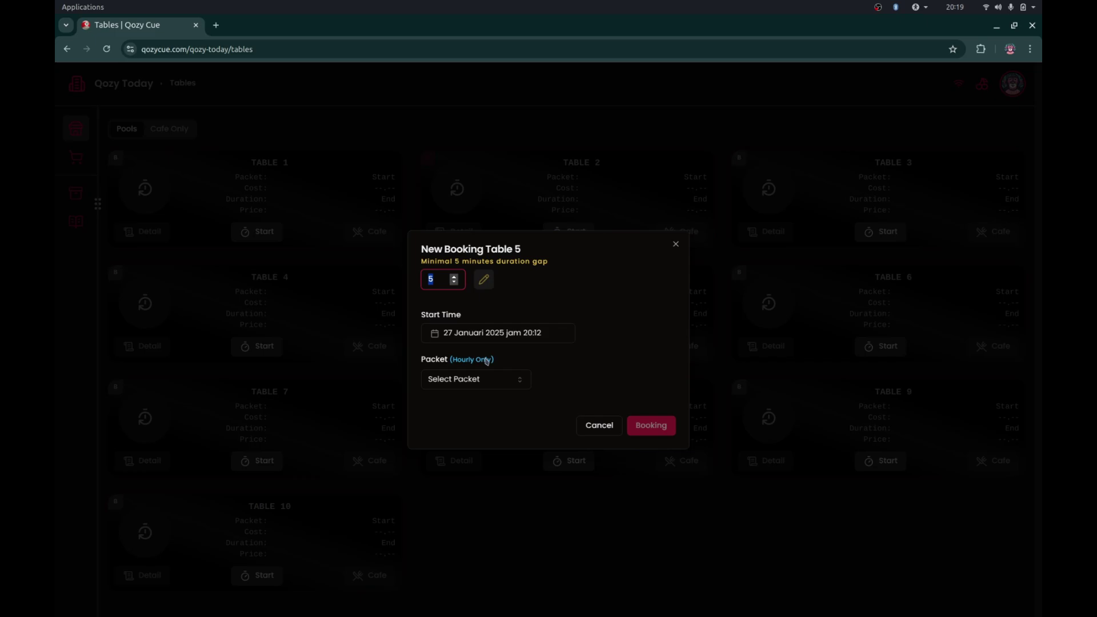
left_click(517, 333)
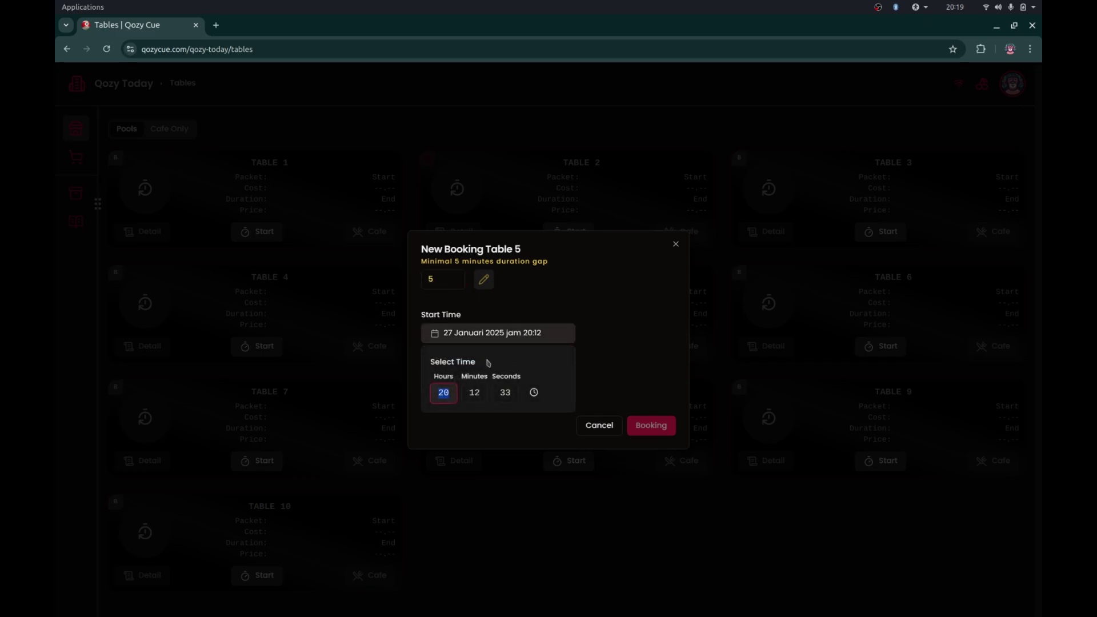
left_click(471, 392)
type("21")
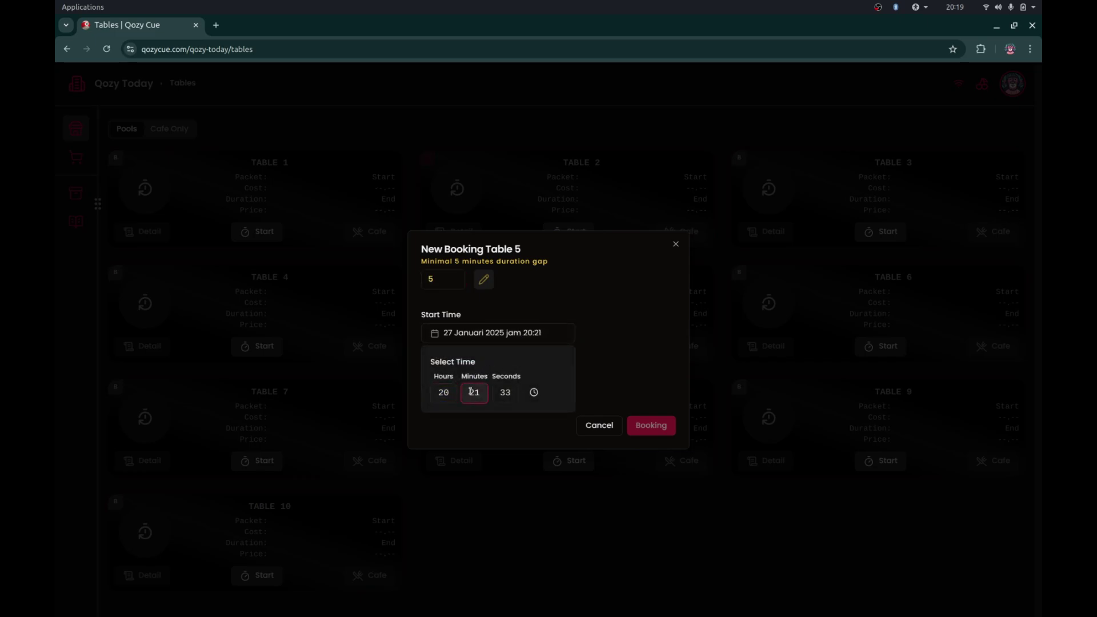
left_click(507, 400)
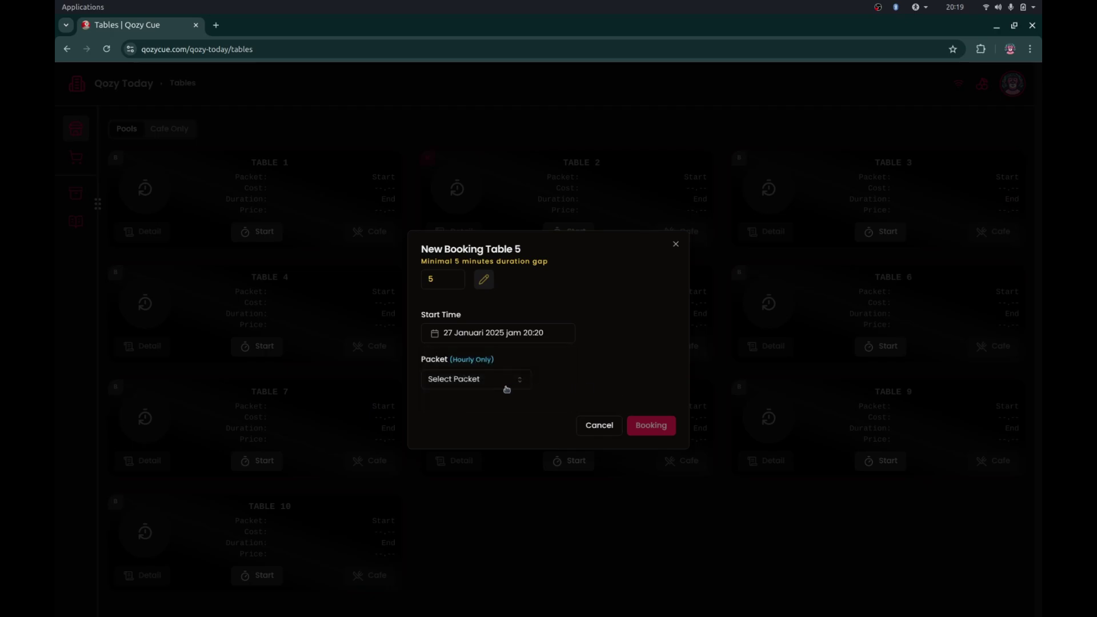
- Choose Reguler for 1 hour, enter the customer's name and phone, and submit
left_click(495, 386)
left_click(486, 404)
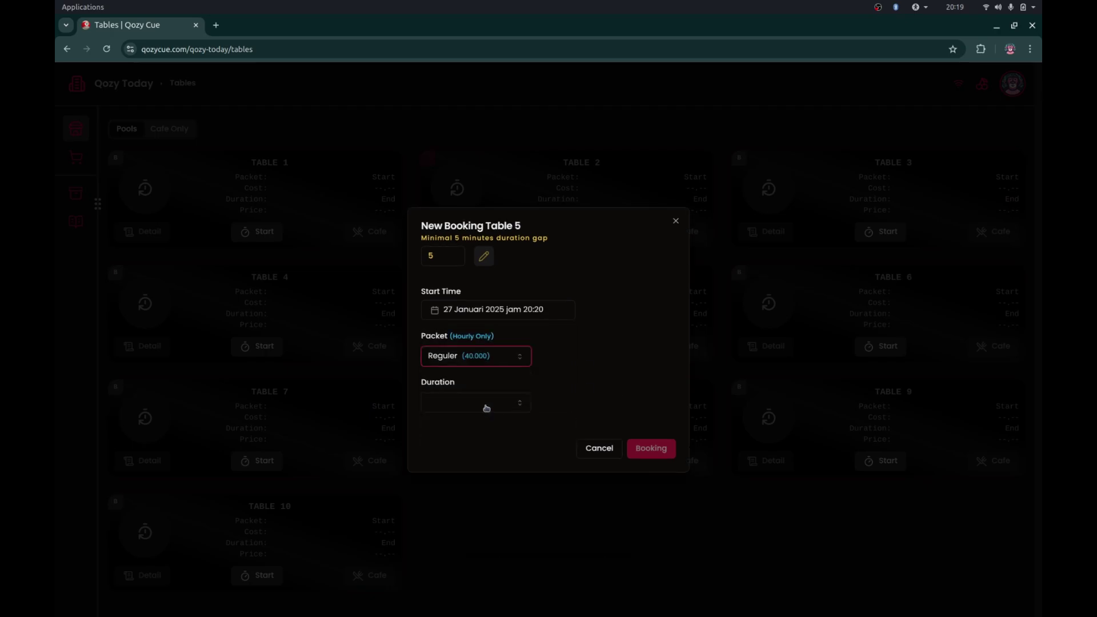
left_click(502, 405)
left_click(490, 426)
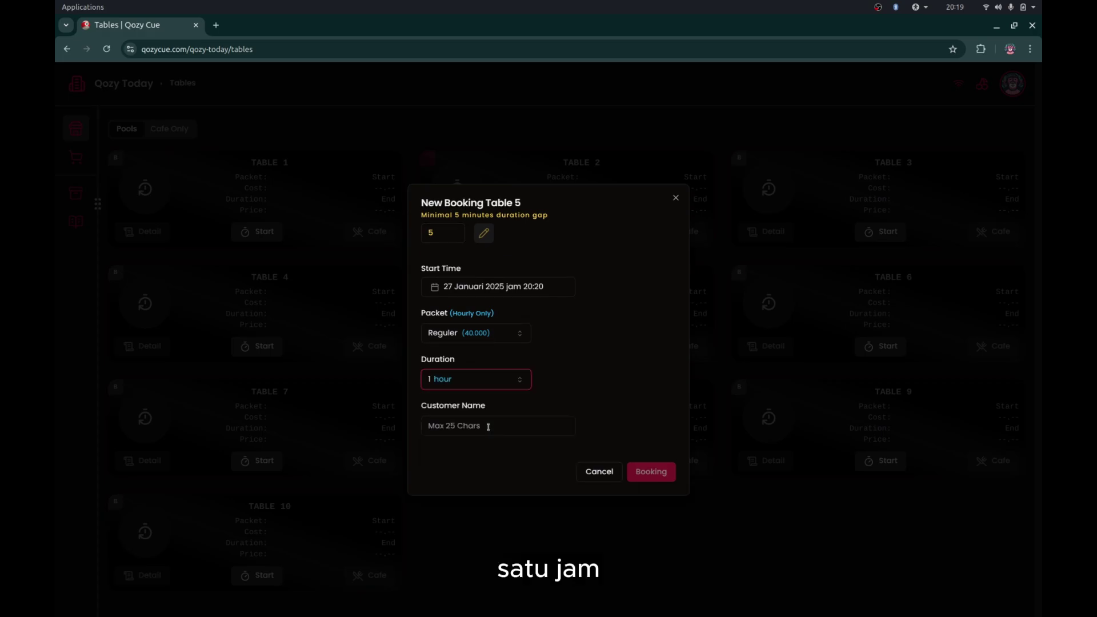
left_click(489, 427)
type("Ron W")
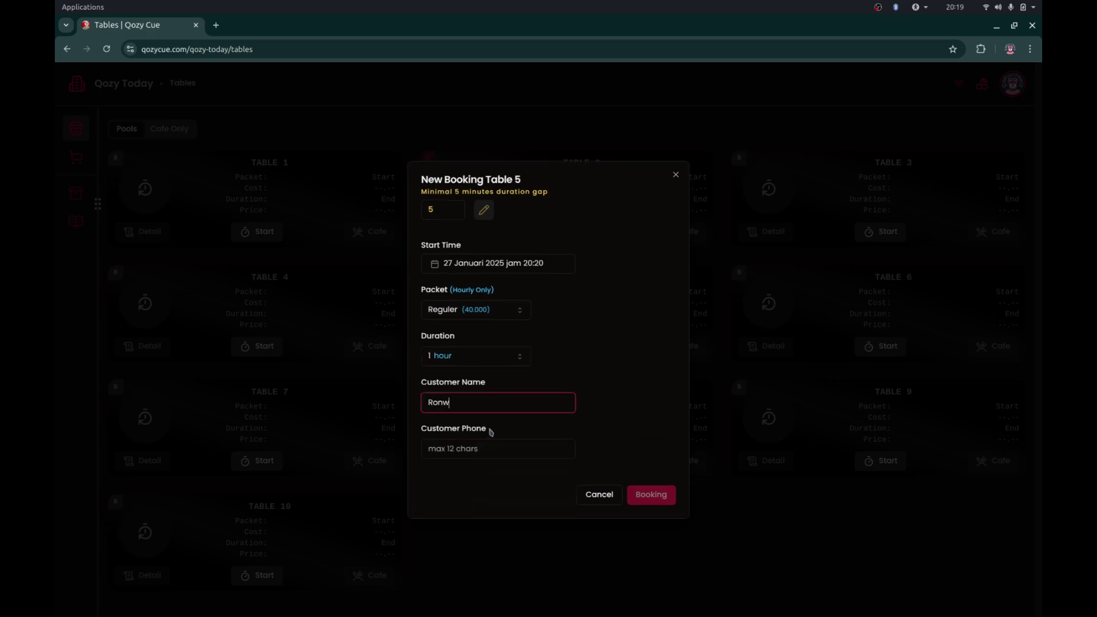
key("BackSpace")
type("Weasley")
left_click(487, 446)
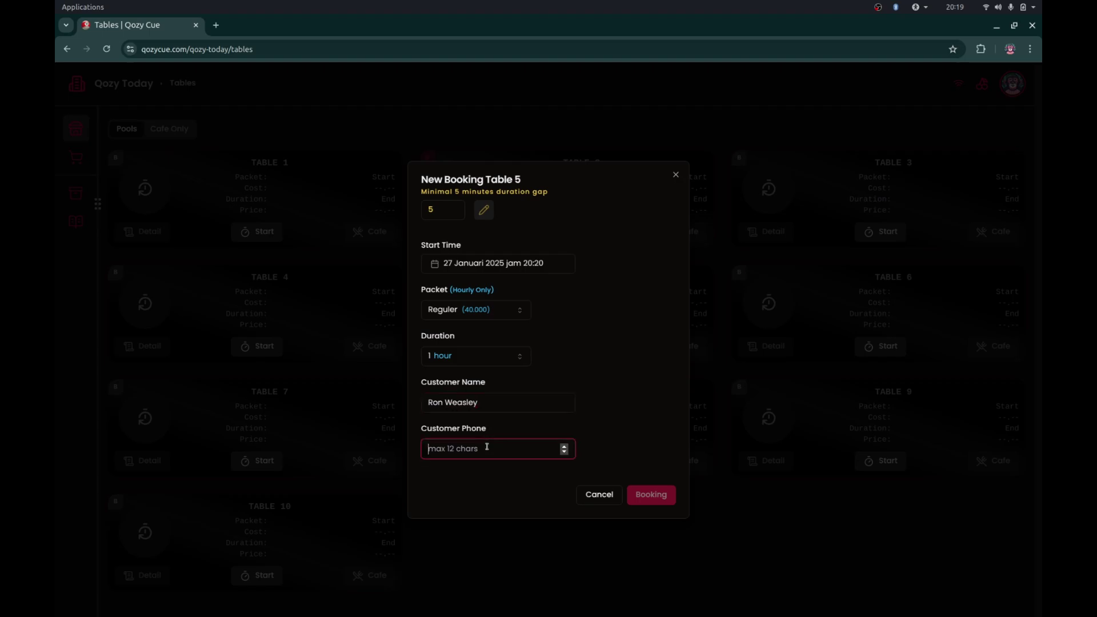
left_click(645, 496)
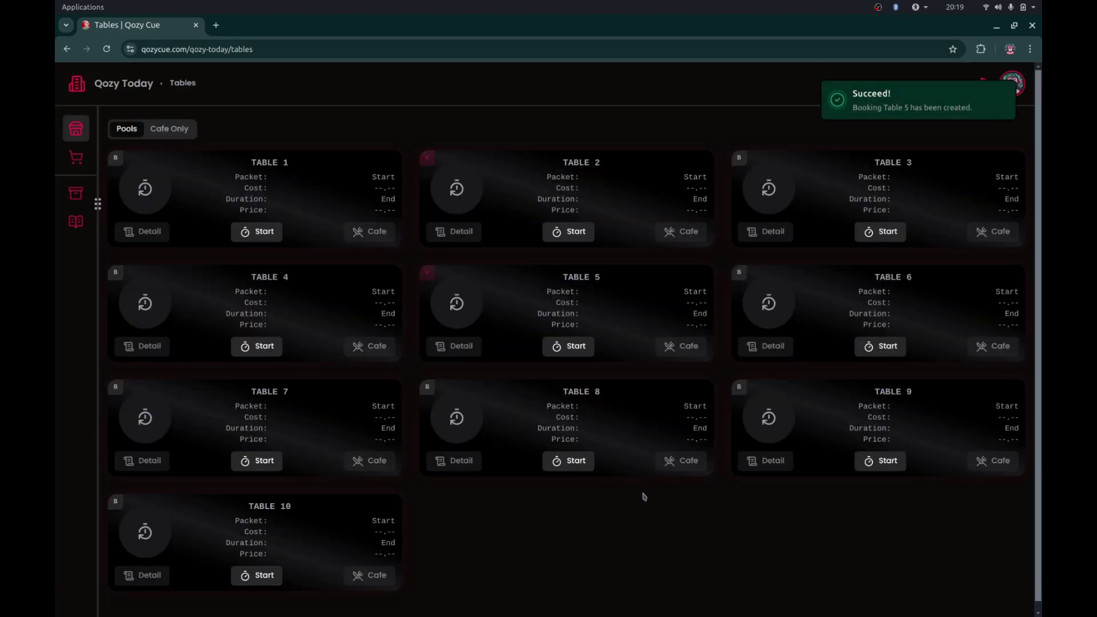
- Review Table 5's booking and Table 2's three bookings, ending on Table 5's list
mouse_move(431, 283)
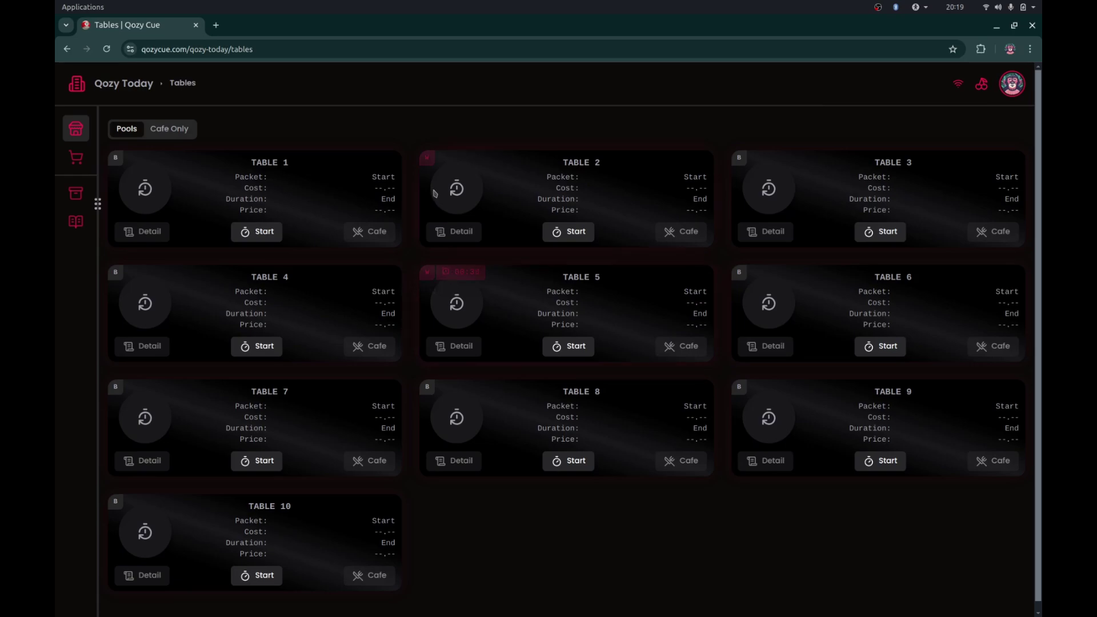
left_click(430, 277)
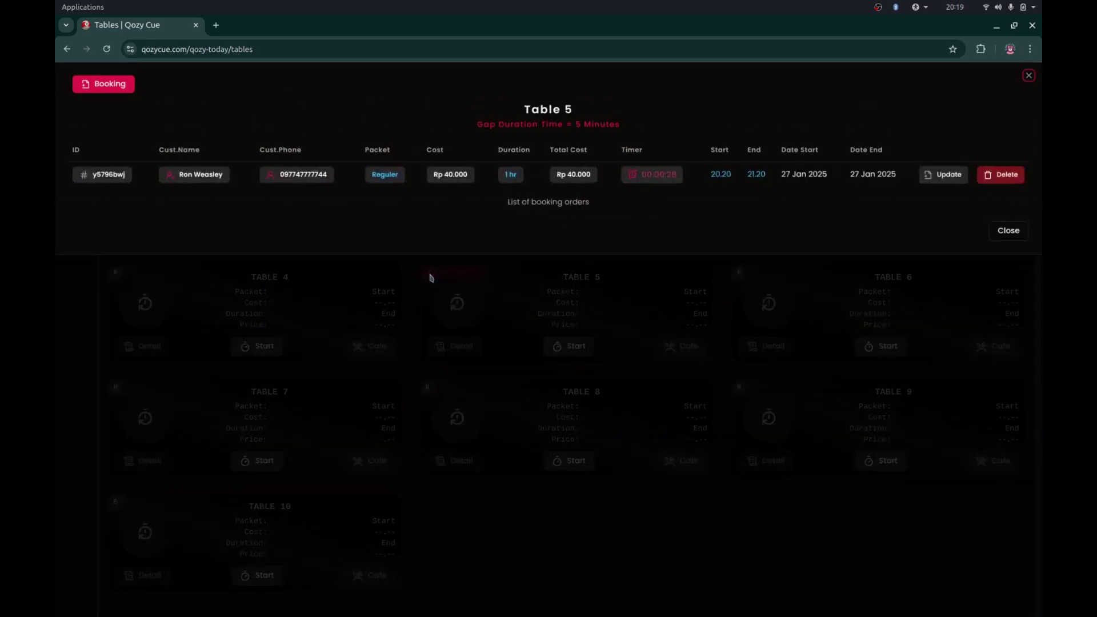
left_click(431, 332)
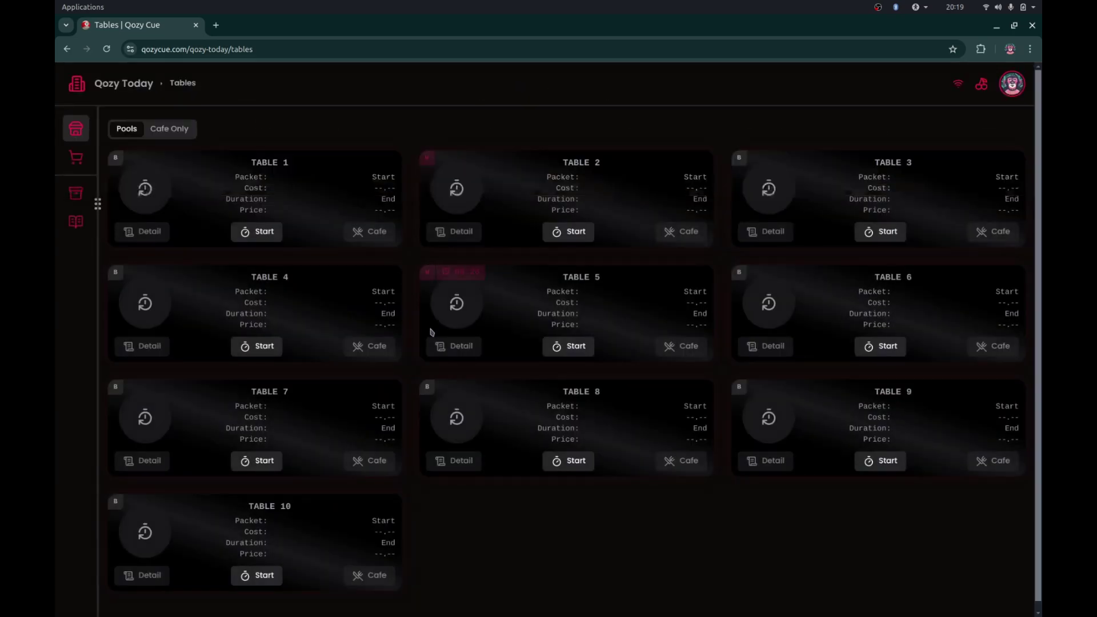
left_click(429, 159)
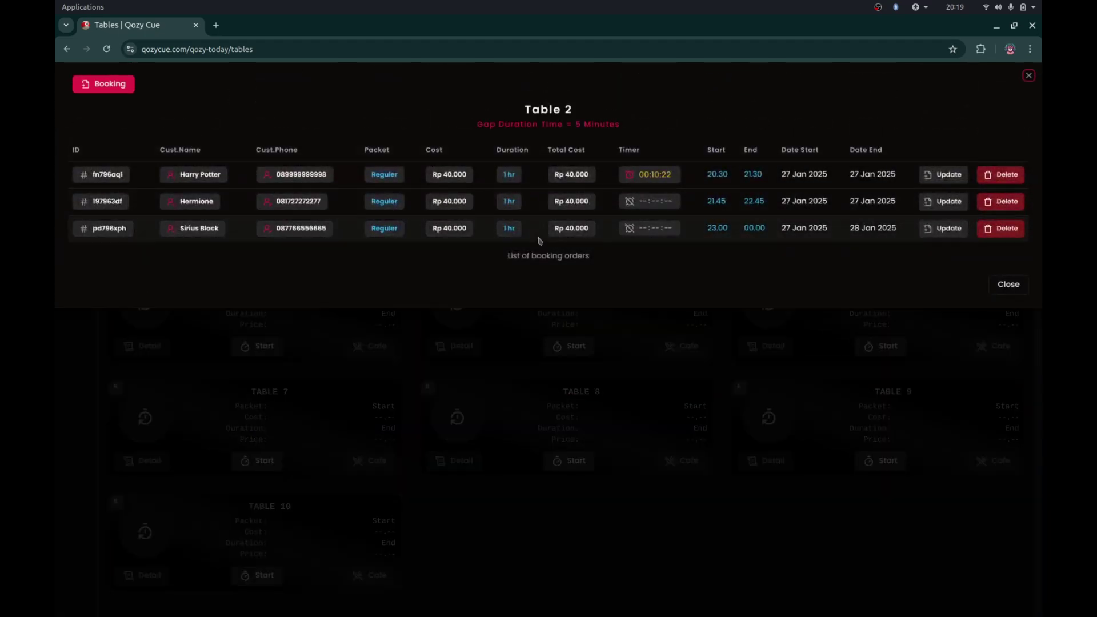
left_click(654, 363)
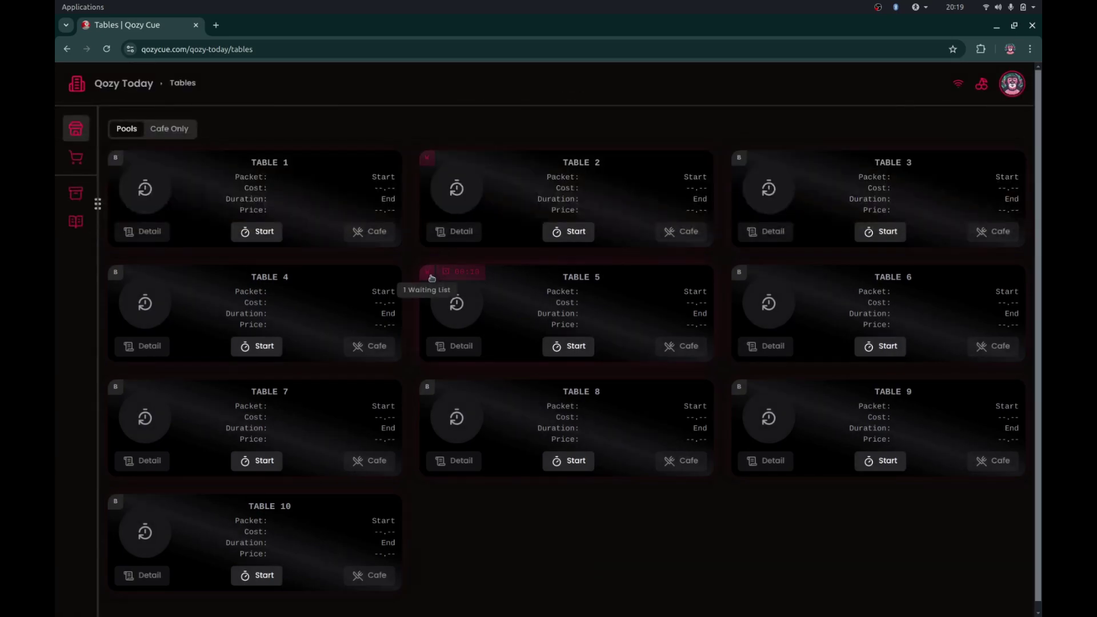
left_click(429, 277)
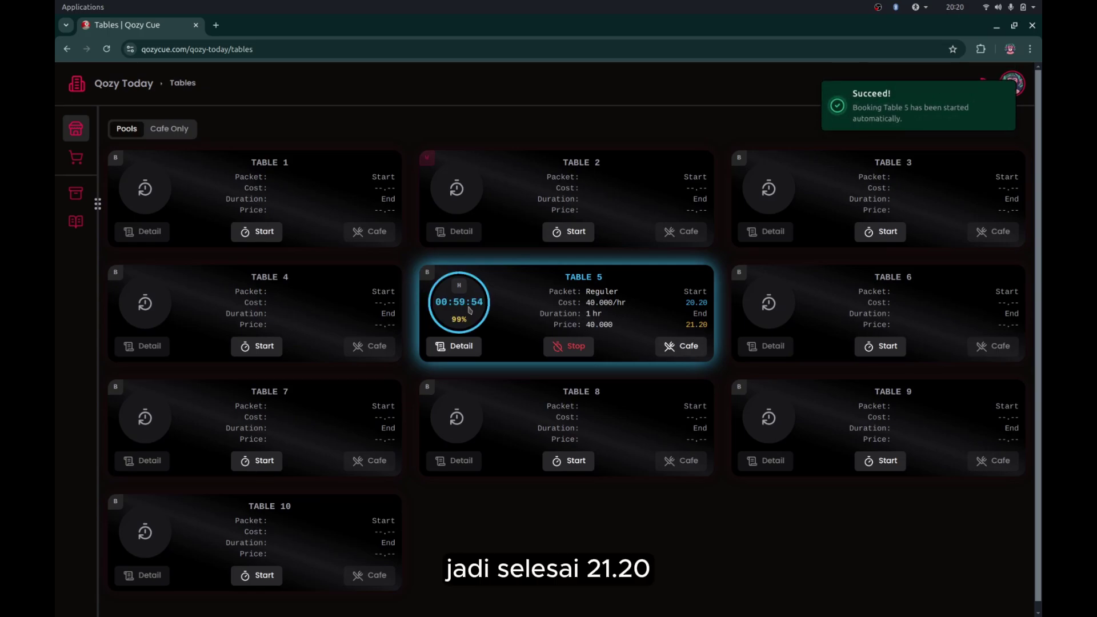
- Start another Table 5 booking with a 23:00 start time
left_click(428, 273)
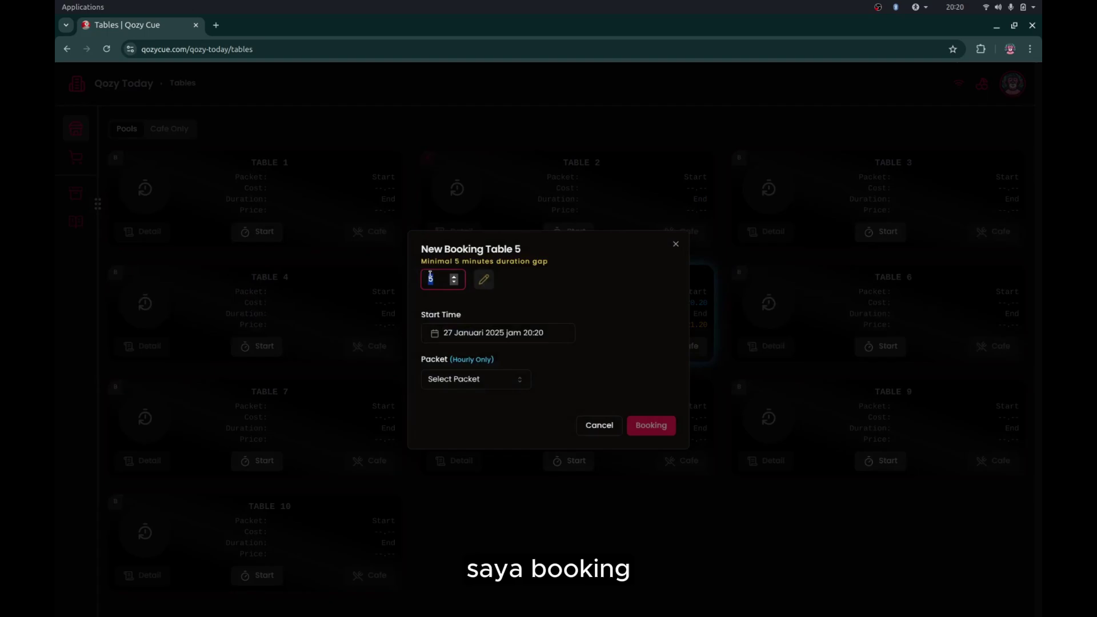
left_click(513, 336)
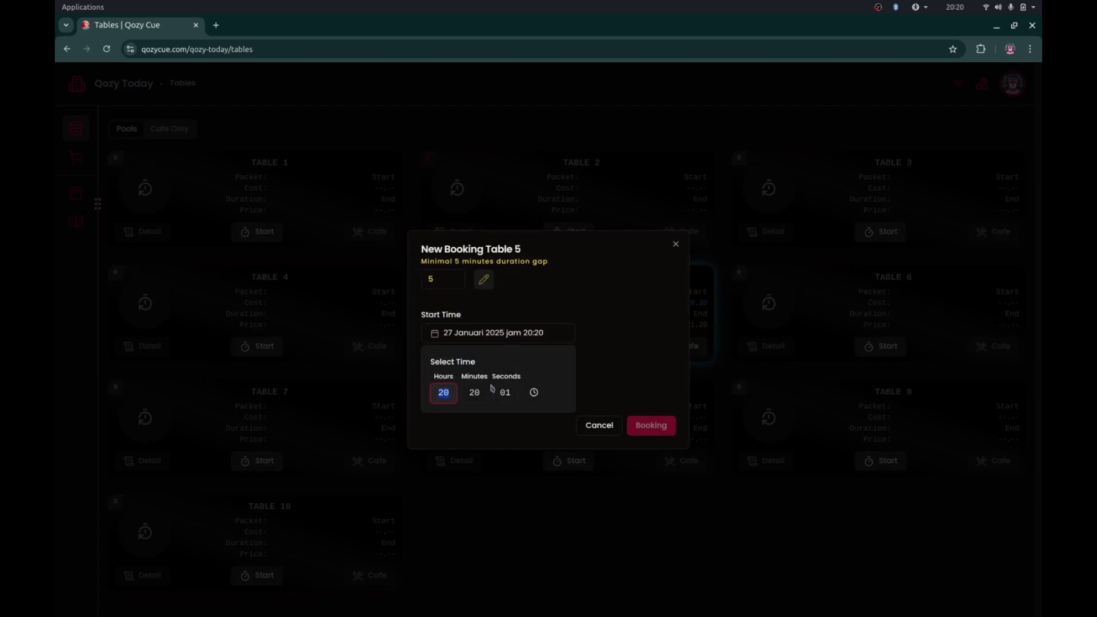
type("22")
left_click(482, 390)
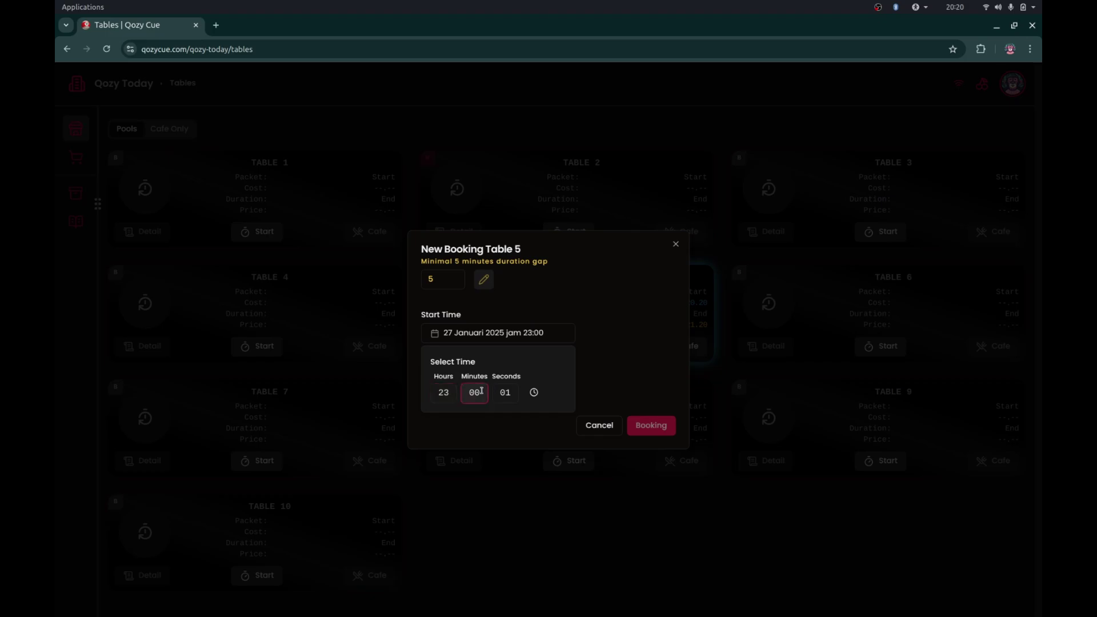
left_click(499, 396)
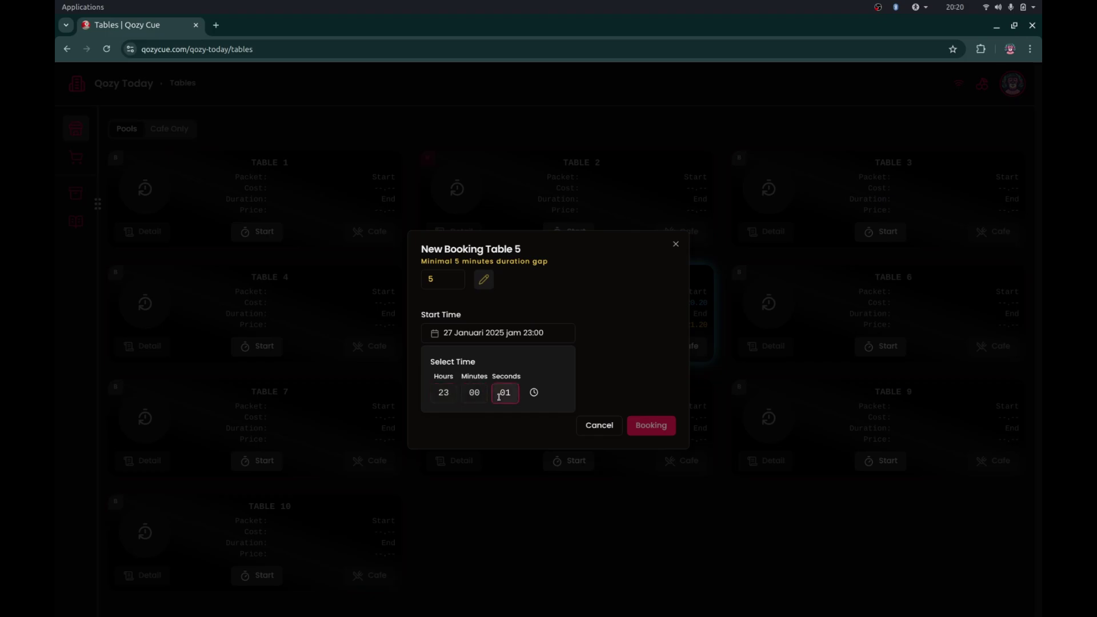
left_click(640, 402)
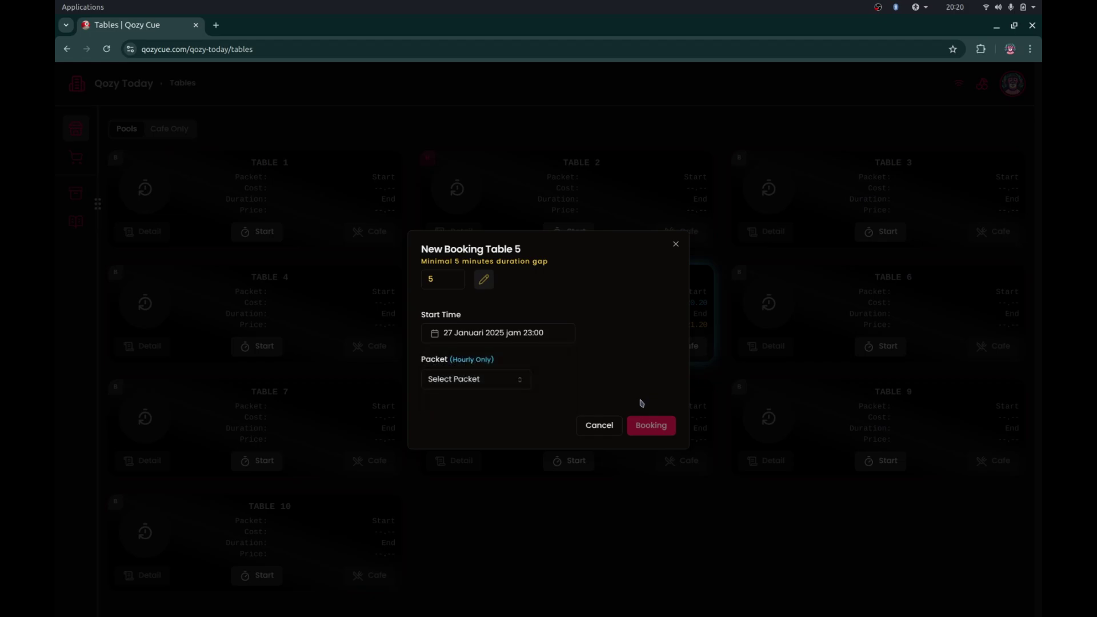
- Select Reguler (40.000) for 1 hour, enter the customer's name and phone, and submit
left_click(489, 391)
left_click(483, 405)
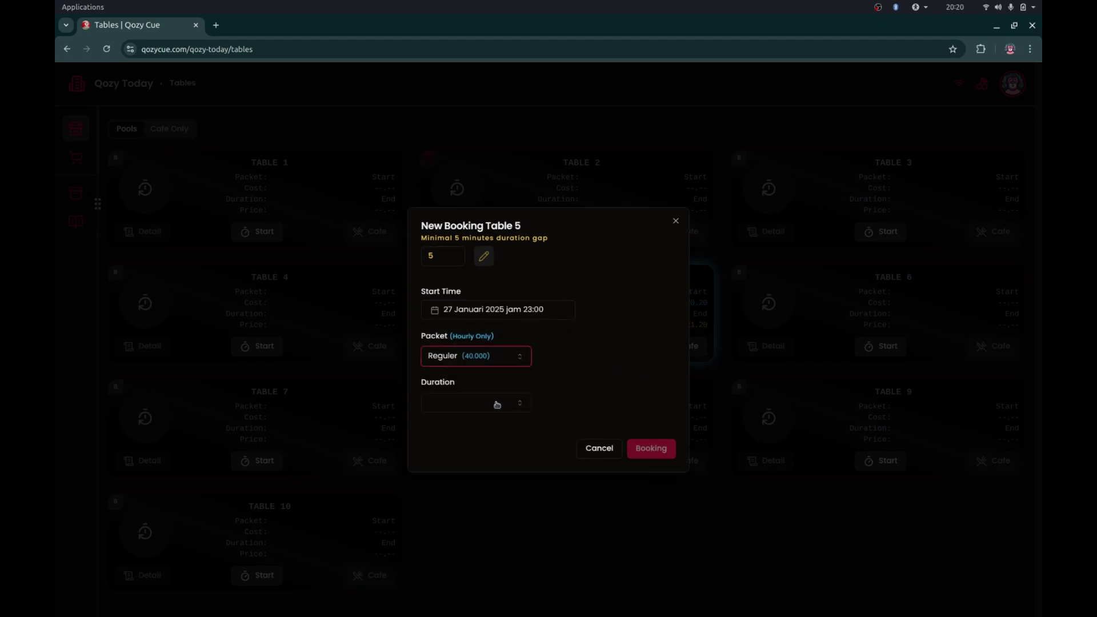
left_click(496, 404)
left_click(483, 428)
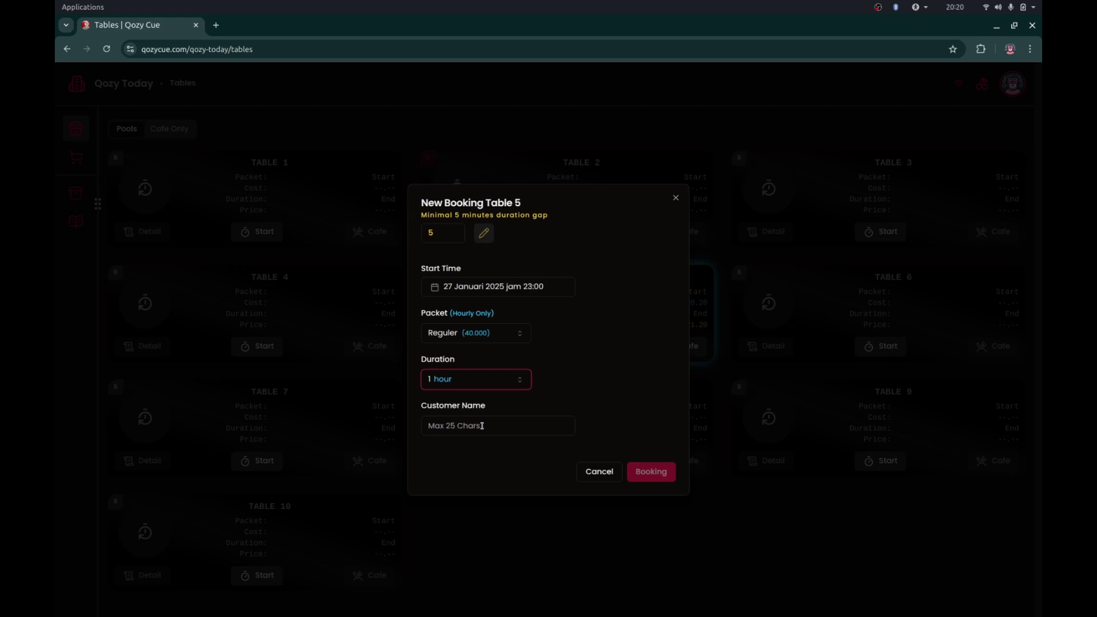
left_click(502, 431)
type("Hagri")
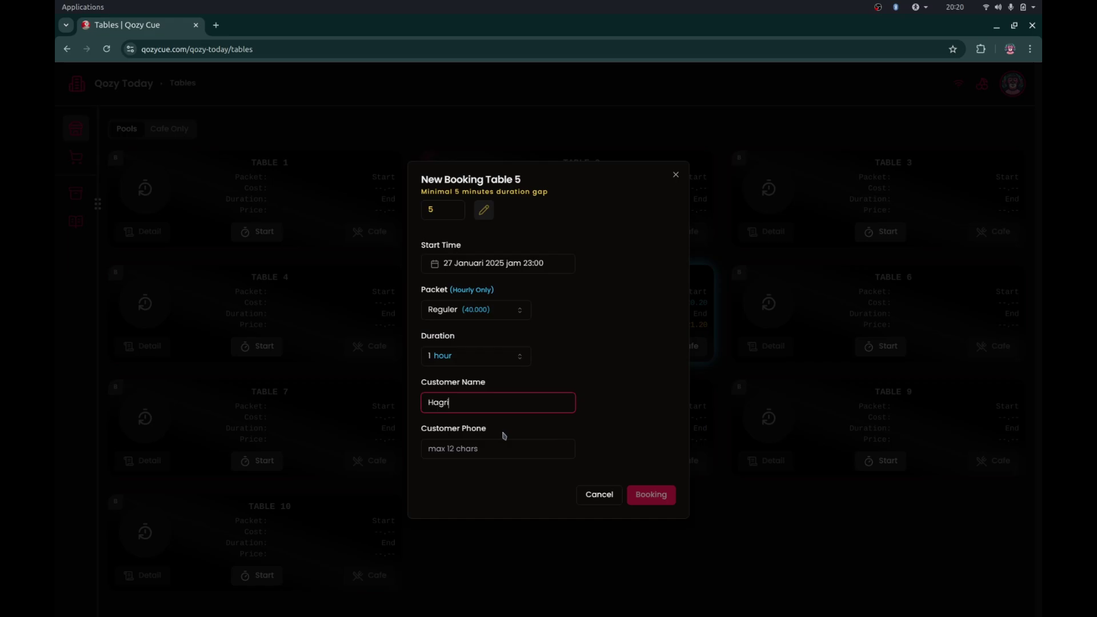
type("d")
left_click(510, 448)
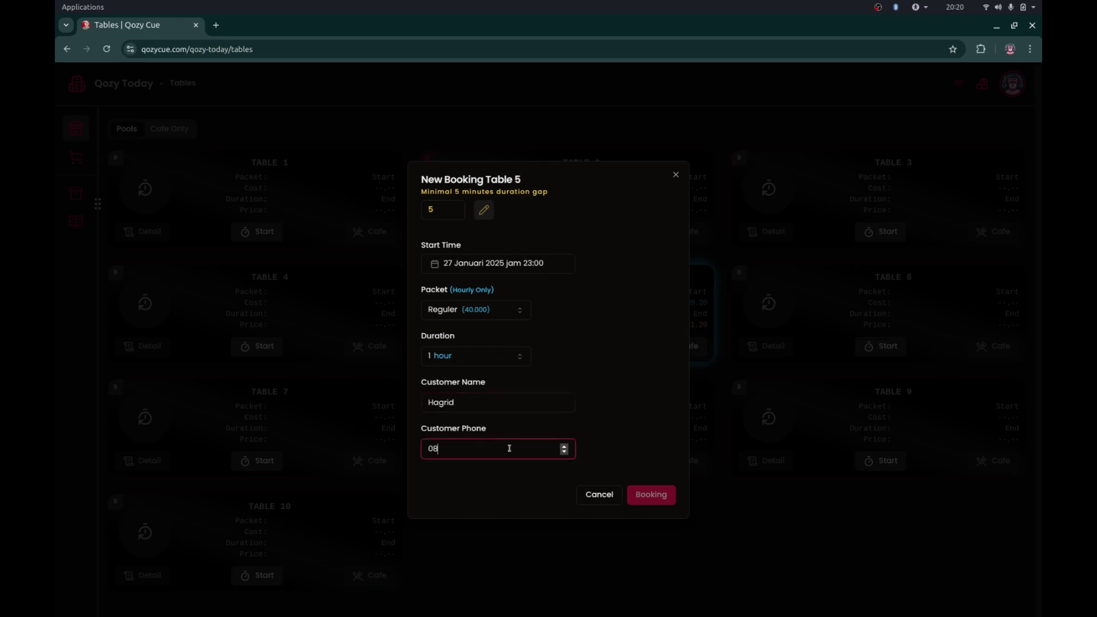
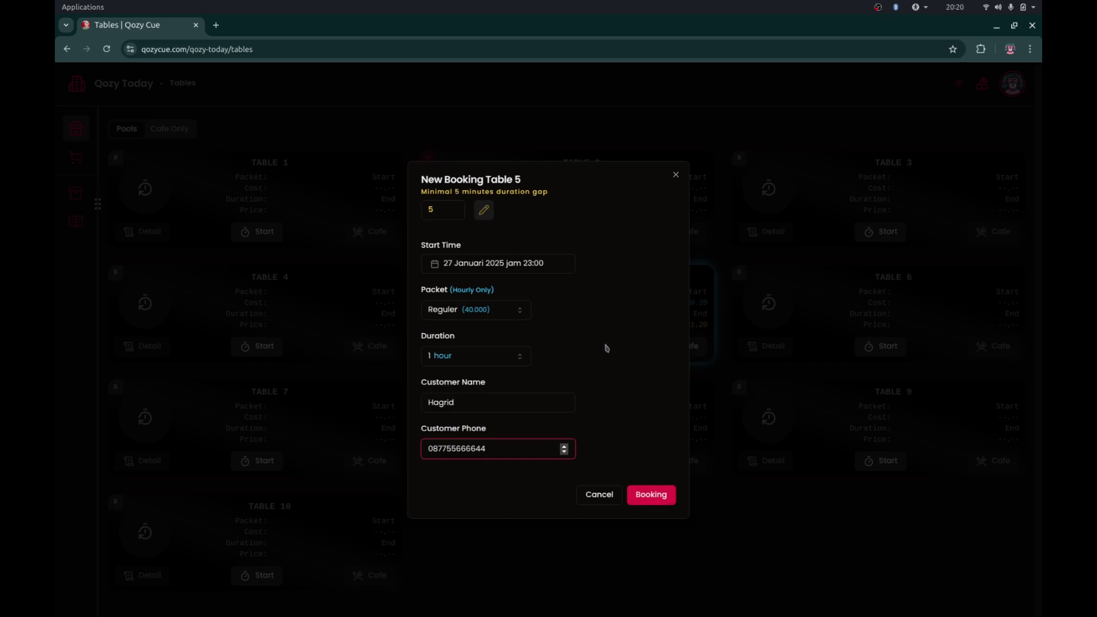
left_click(654, 503)
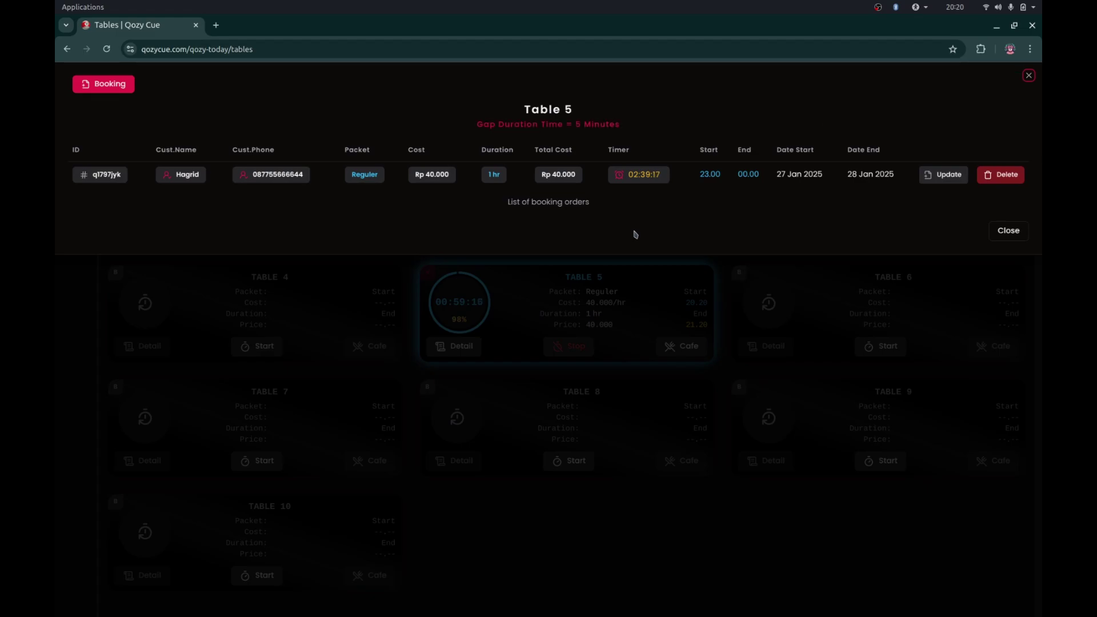
- Close Table 5's list, check its waiting list, and begin a fresh Table 5 booking
left_click(632, 298)
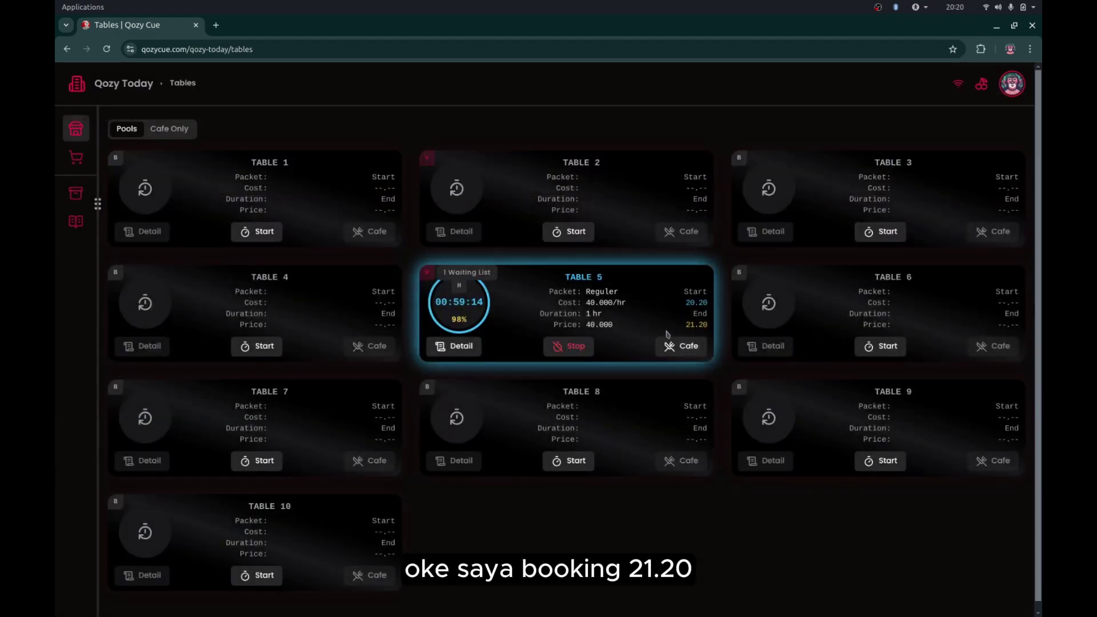
left_click(428, 276)
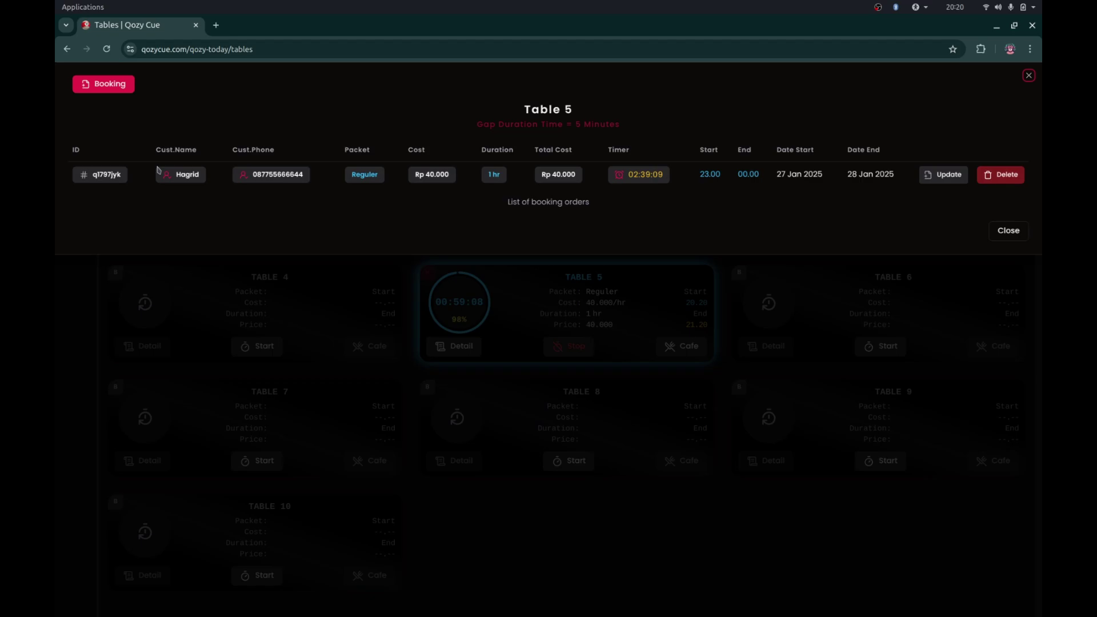
left_click(119, 89)
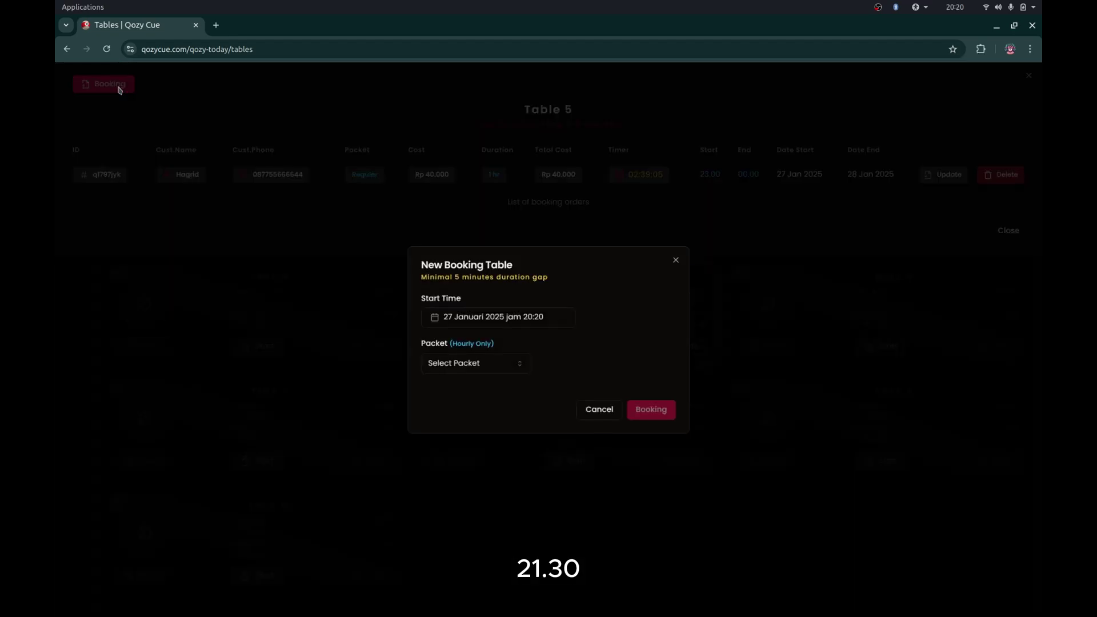
- Set the booking's start time to 21:30
left_click(490, 320)
type("21")
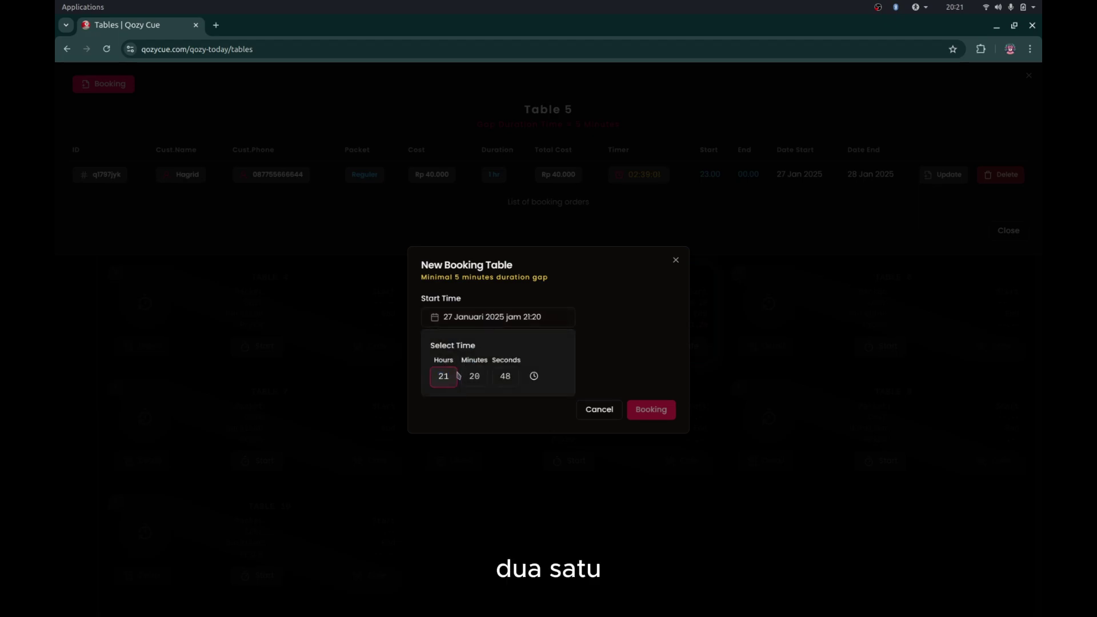
left_click(473, 378)
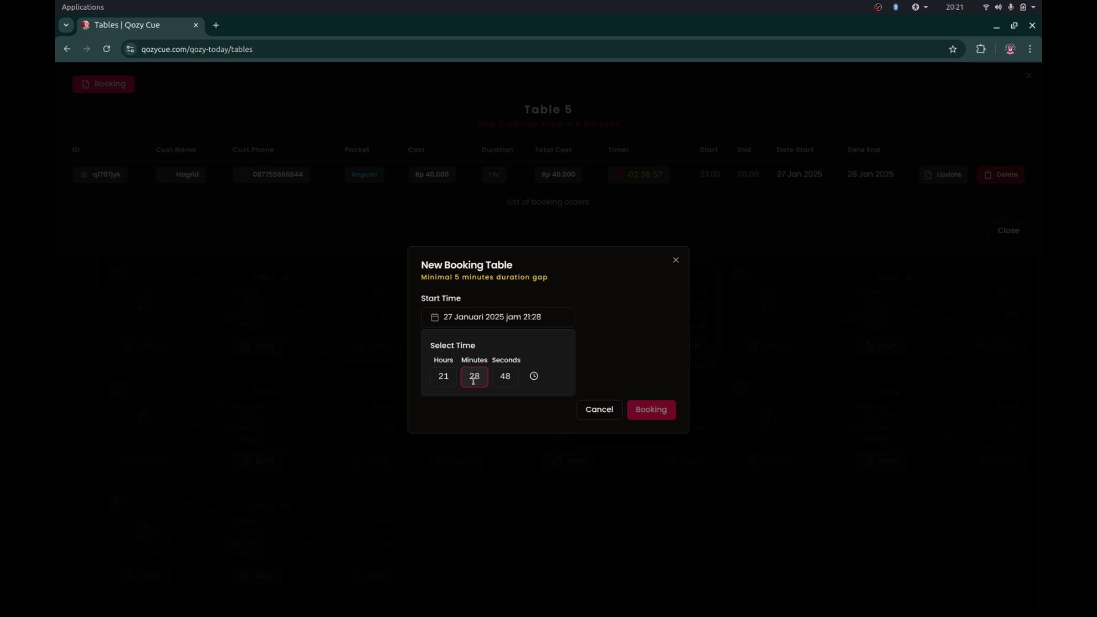
left_click(507, 377)
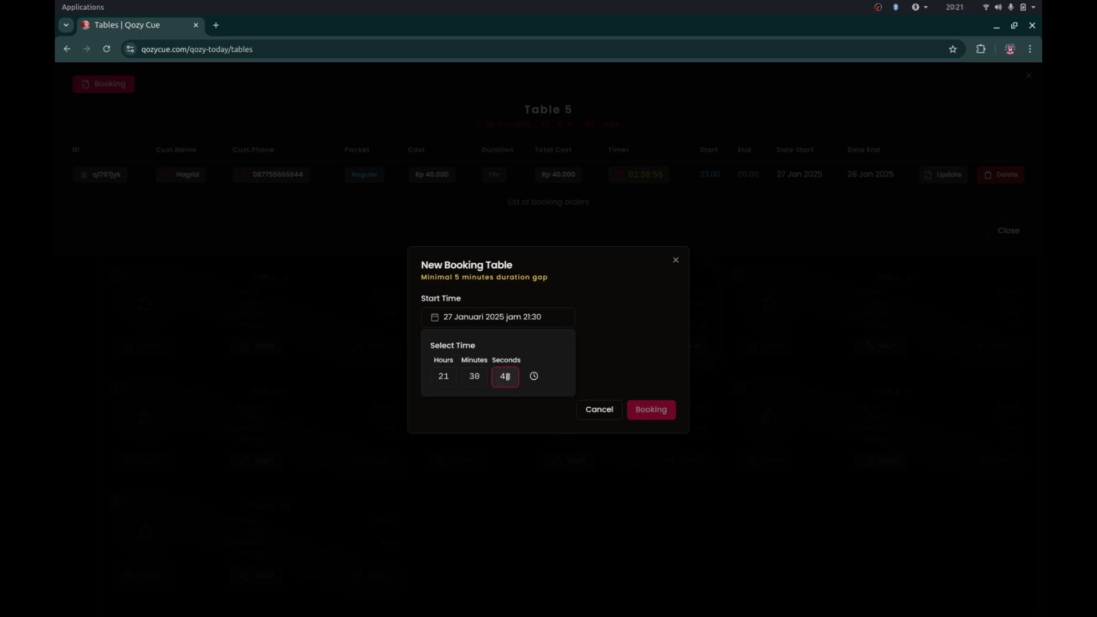
left_click(626, 362)
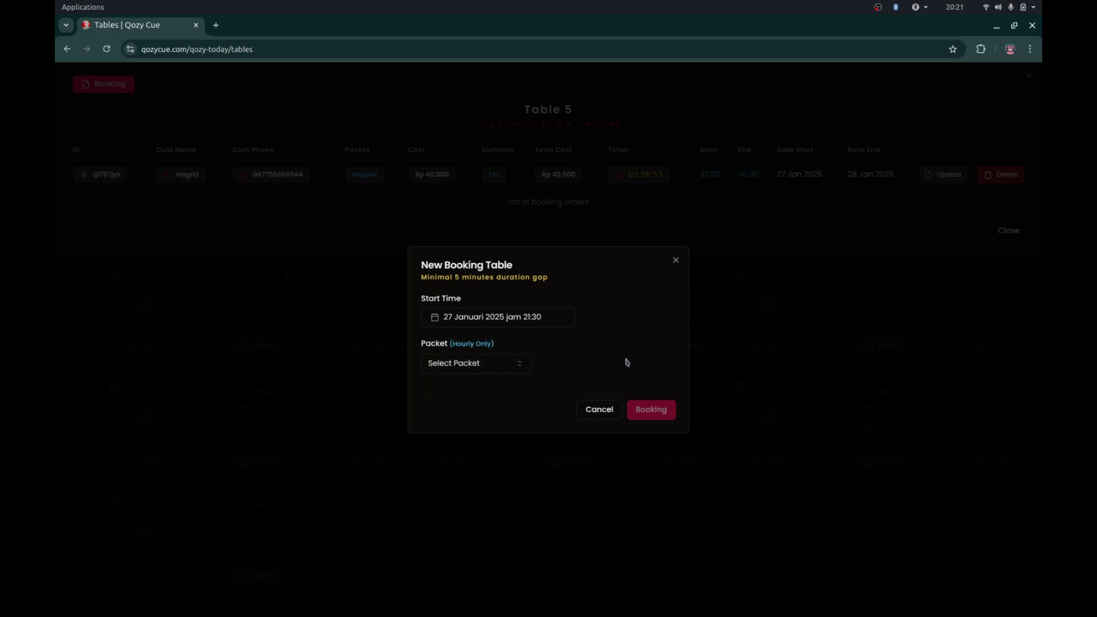
- Choose Reguler for 1 hour, enter the second customer's name and phone, and submit
left_click(498, 364)
left_click(491, 387)
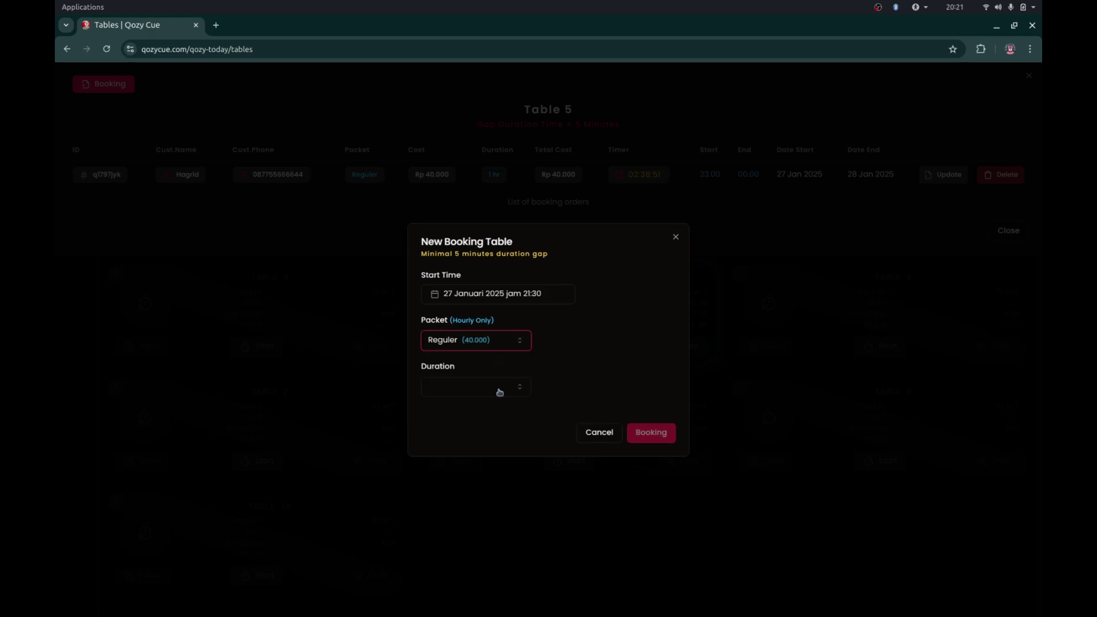
left_click(499, 389)
left_click(493, 415)
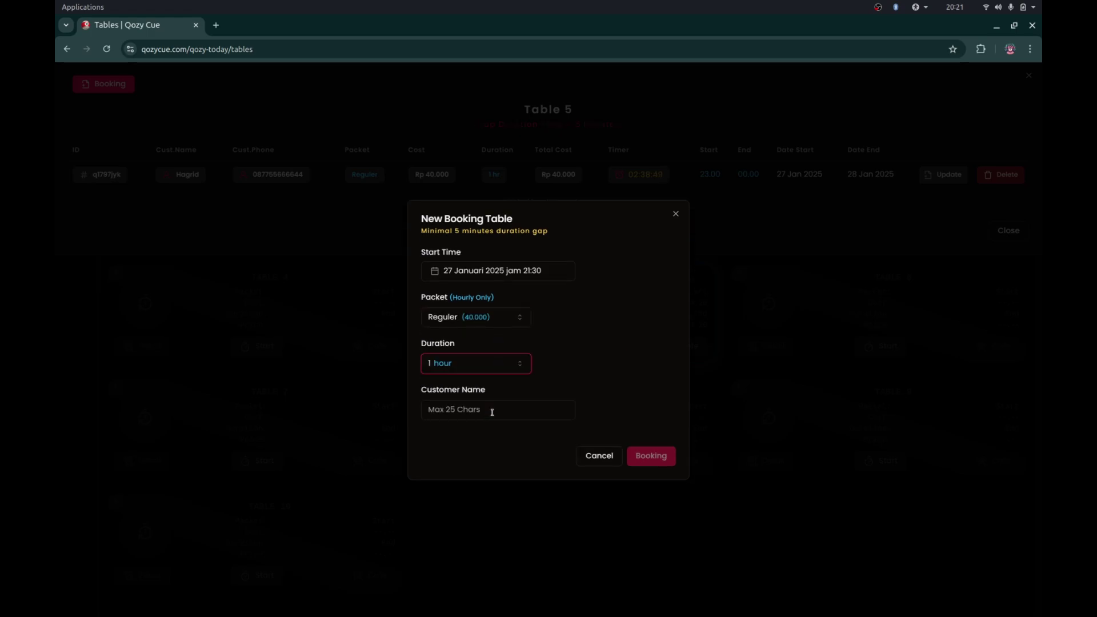
left_click(509, 411)
type("Dumbledore")
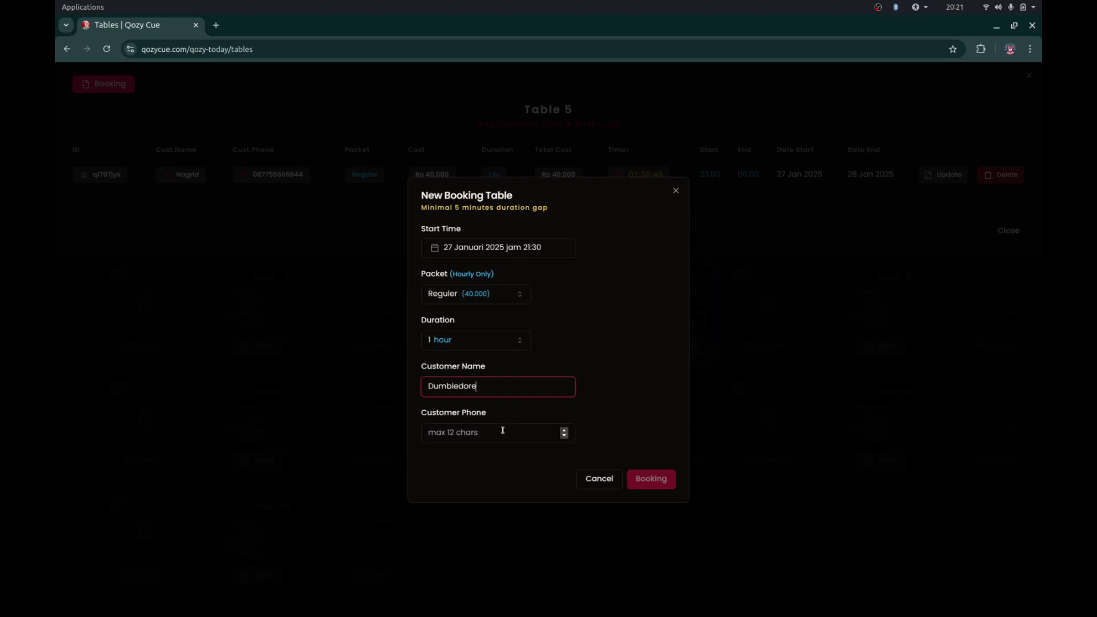
left_click(505, 434)
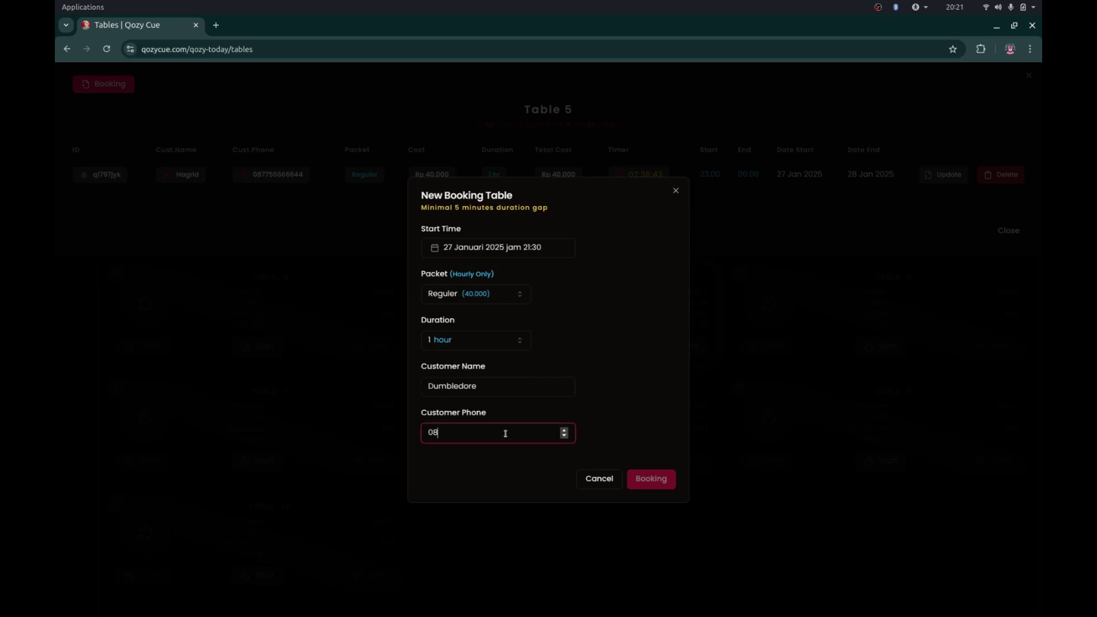
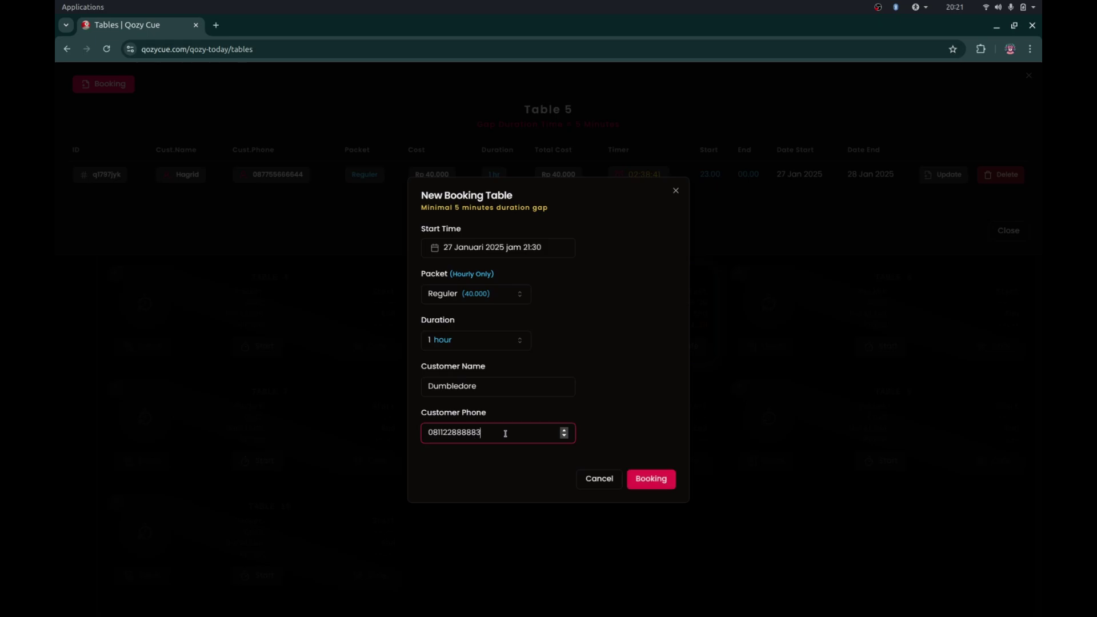
left_click(652, 486)
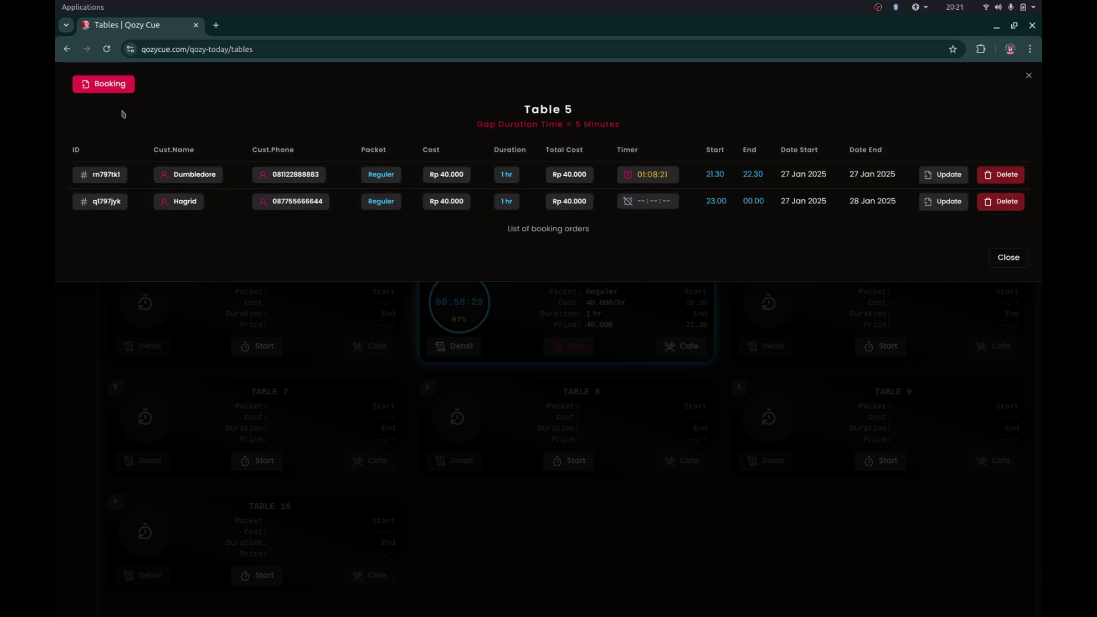
- Start another Table 5 booking, cancel it, and close Table 5's booking list
left_click(114, 86)
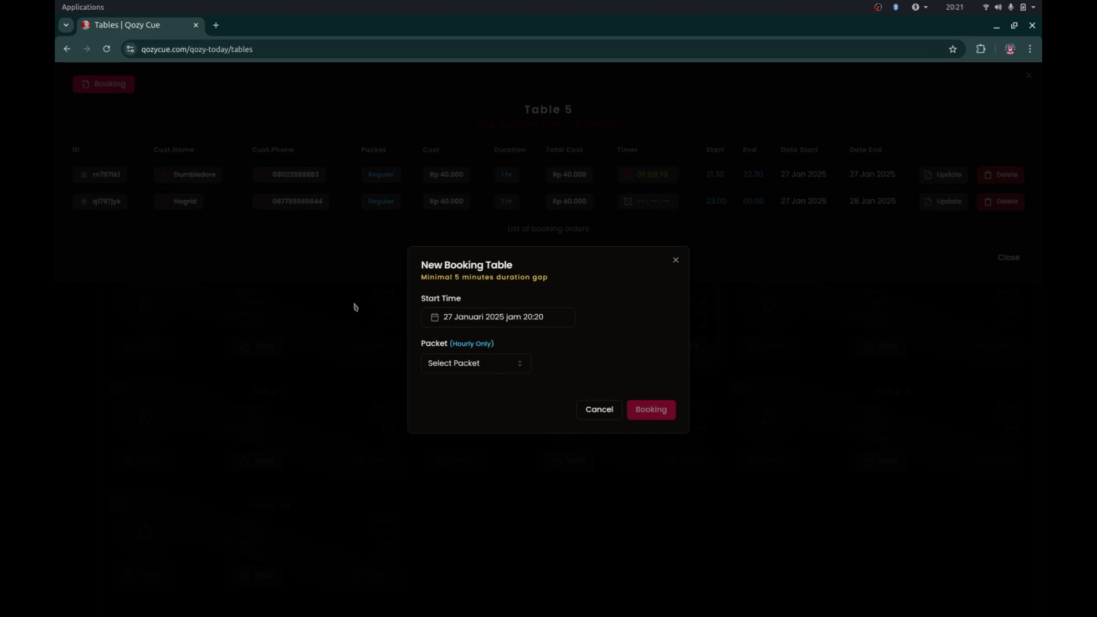
left_click(506, 326)
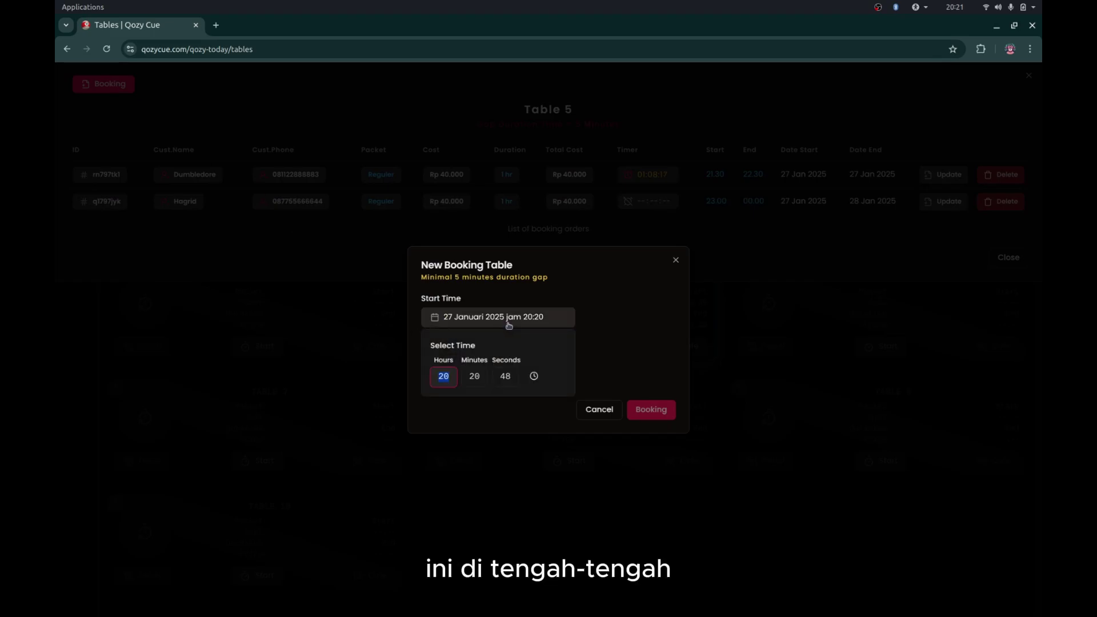
left_click(750, 218)
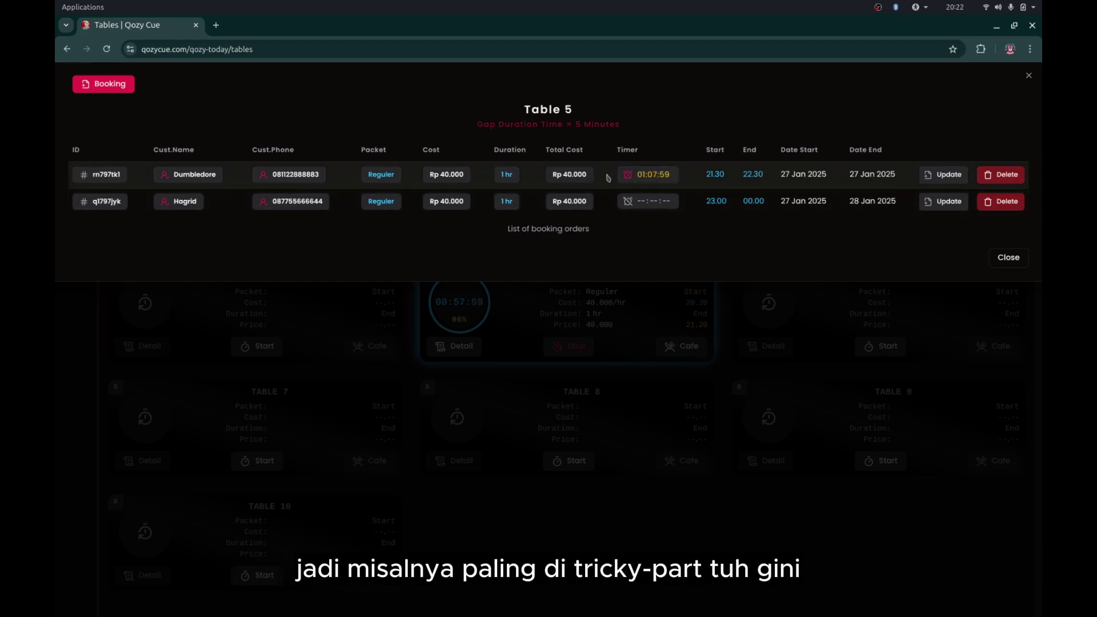
left_click(627, 315)
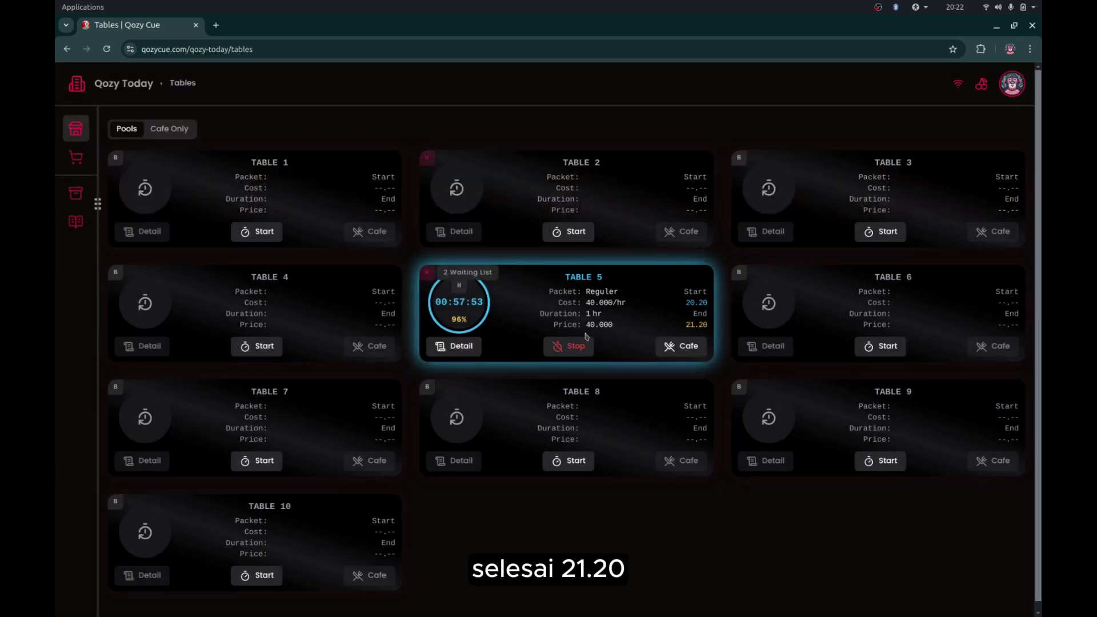
- Check Table 5's booking list, then bring up Table 2's three waiting-list bookings
left_click(435, 276)
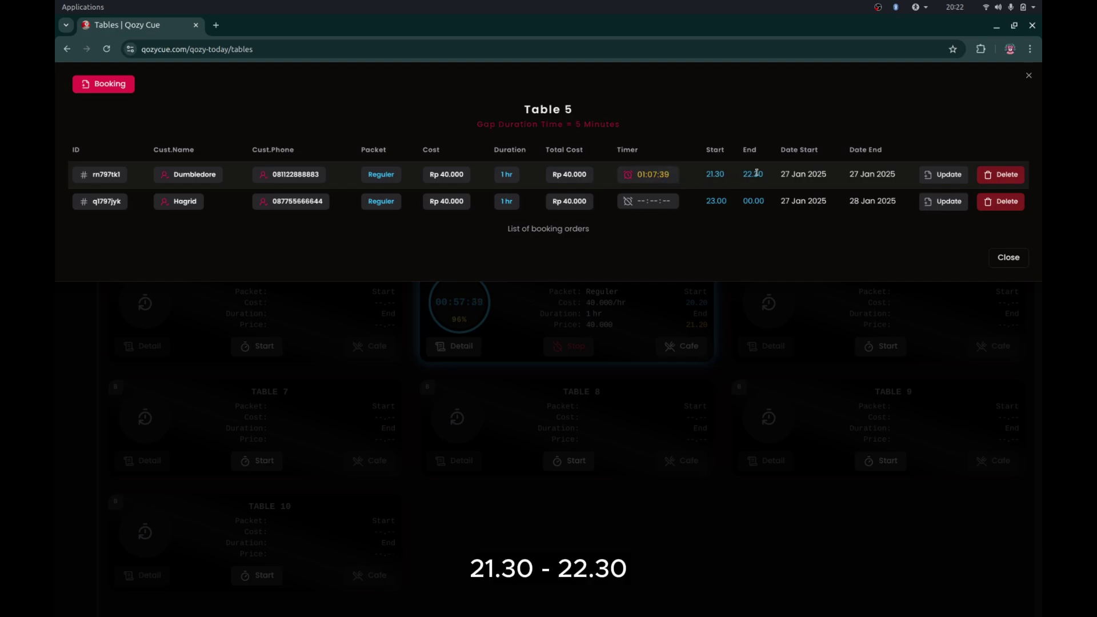
left_click(761, 333)
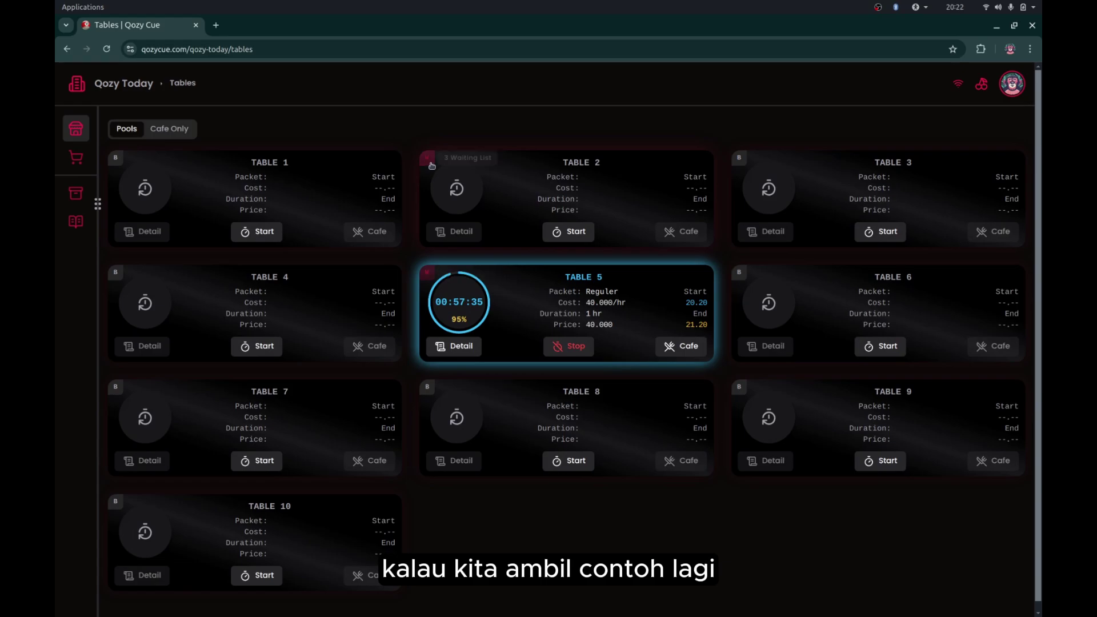
left_click(431, 166)
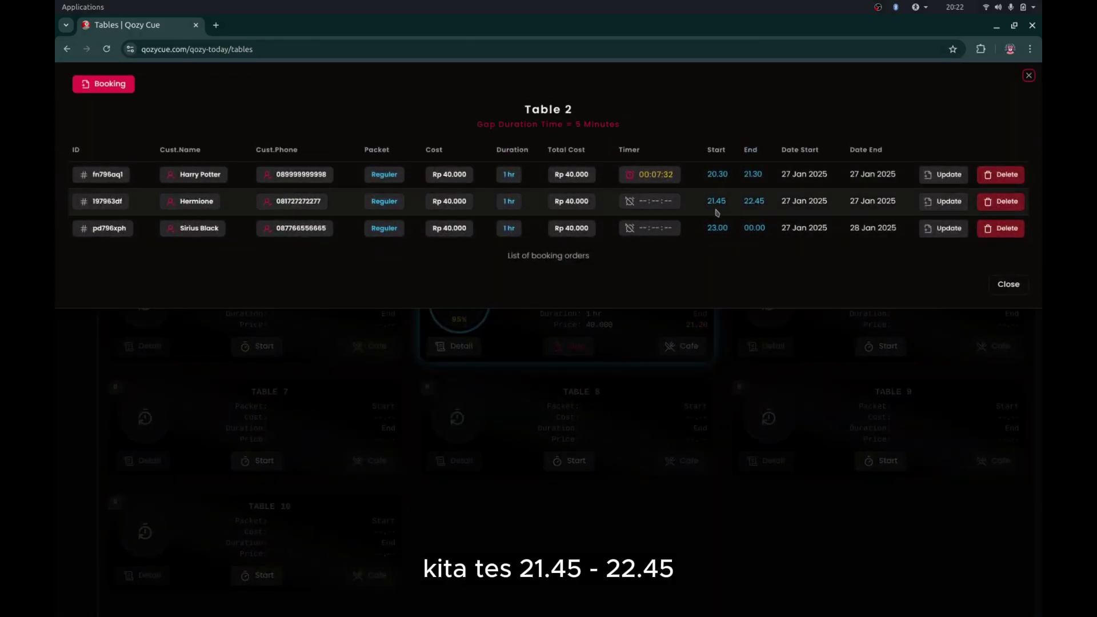
- Attempt to delete Table 2's 21.45–22.45 booking, refused for lack of access, then close the list
left_click(1001, 201)
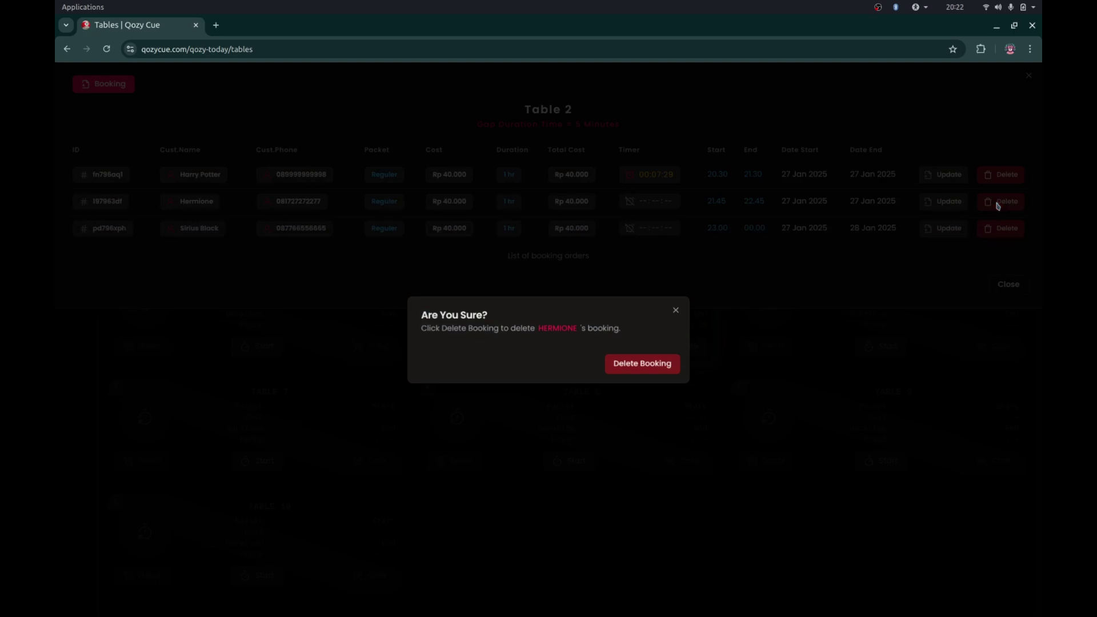
left_click(633, 374)
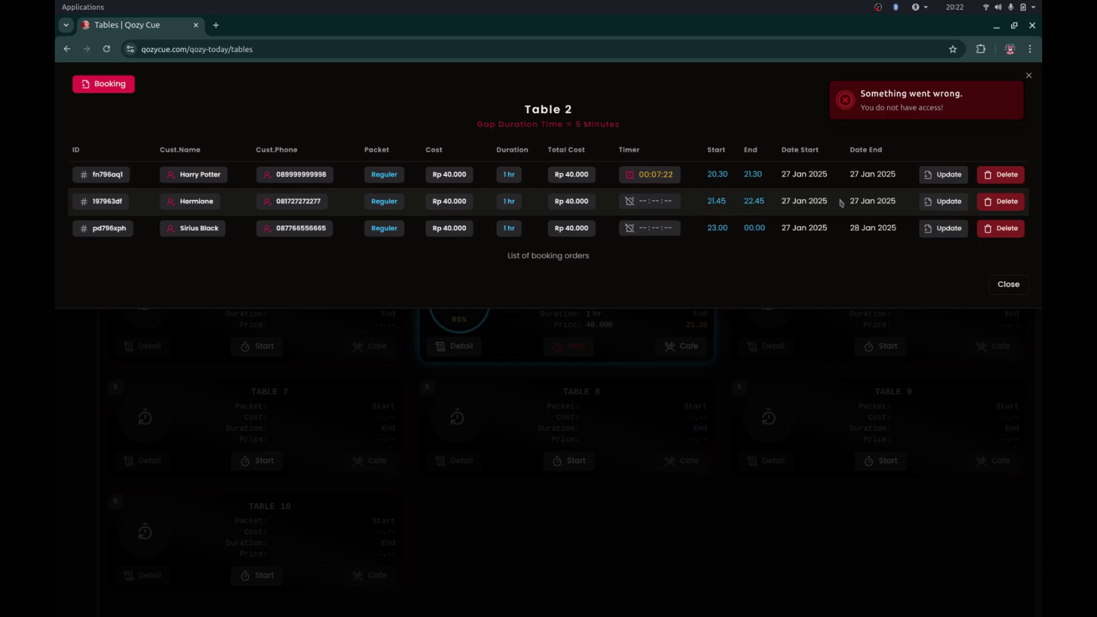
key("alt+Tab")
key("alt+Tab")
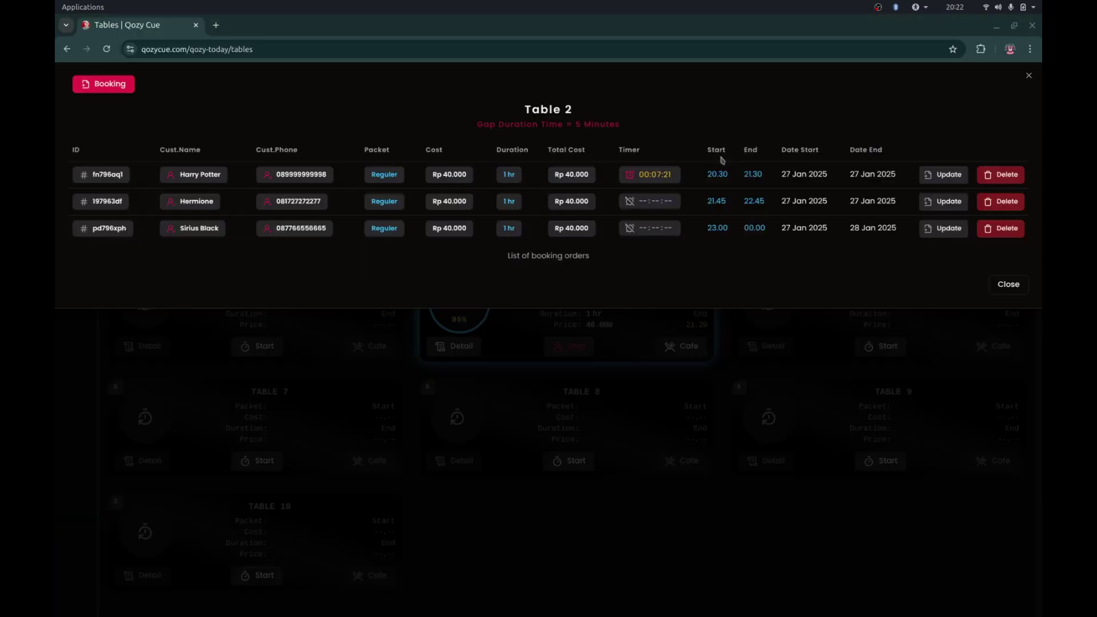
key("alt+Tab")
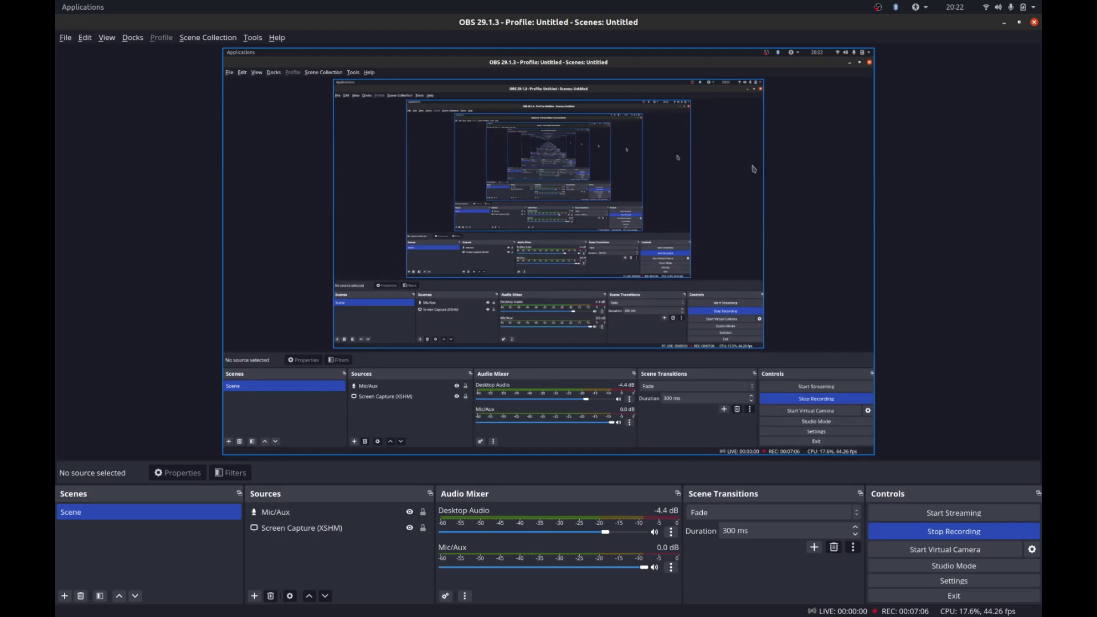
key("alt+Tab")
left_click(938, 320)
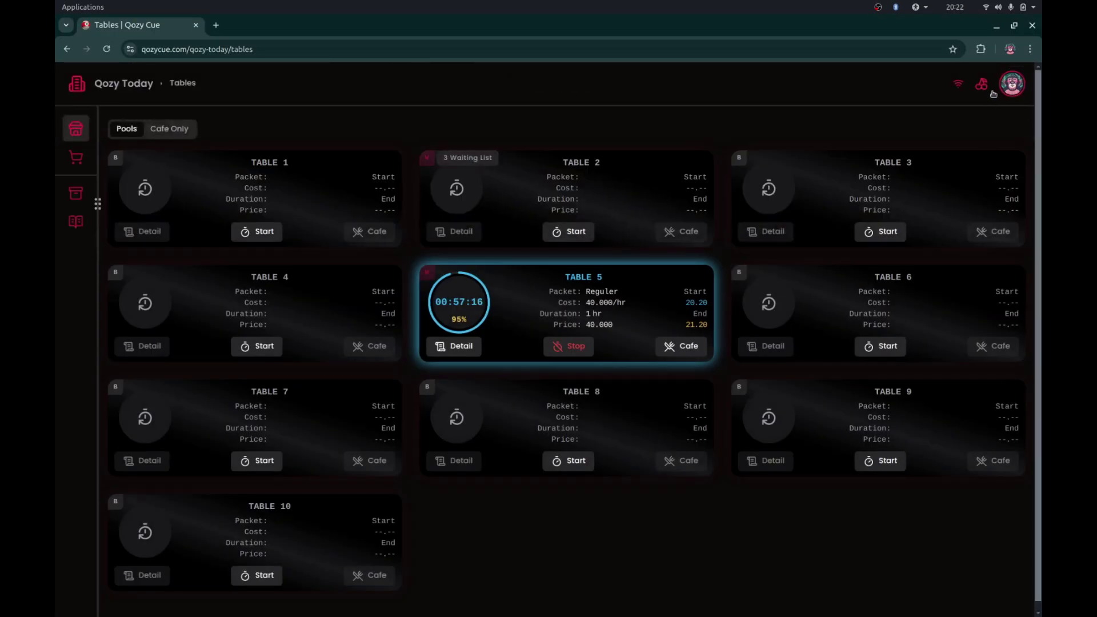
- Check the account menu and team profile page, then return to the Tables dashboard
left_click(1005, 83)
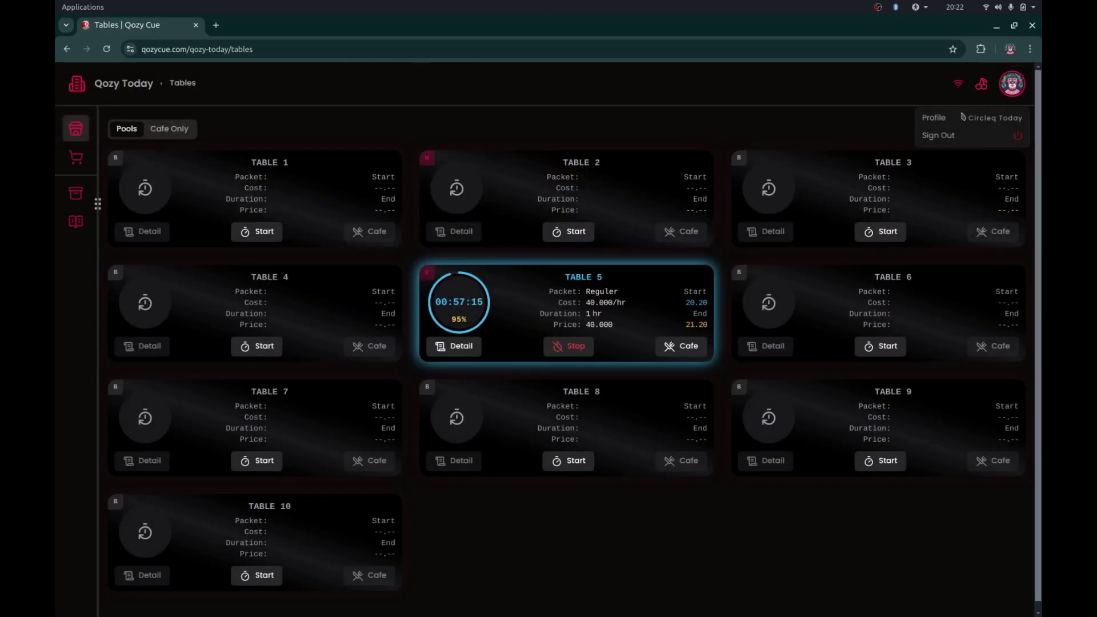
left_click(850, 134)
key("alt+Tab")
key("alt+Tab")
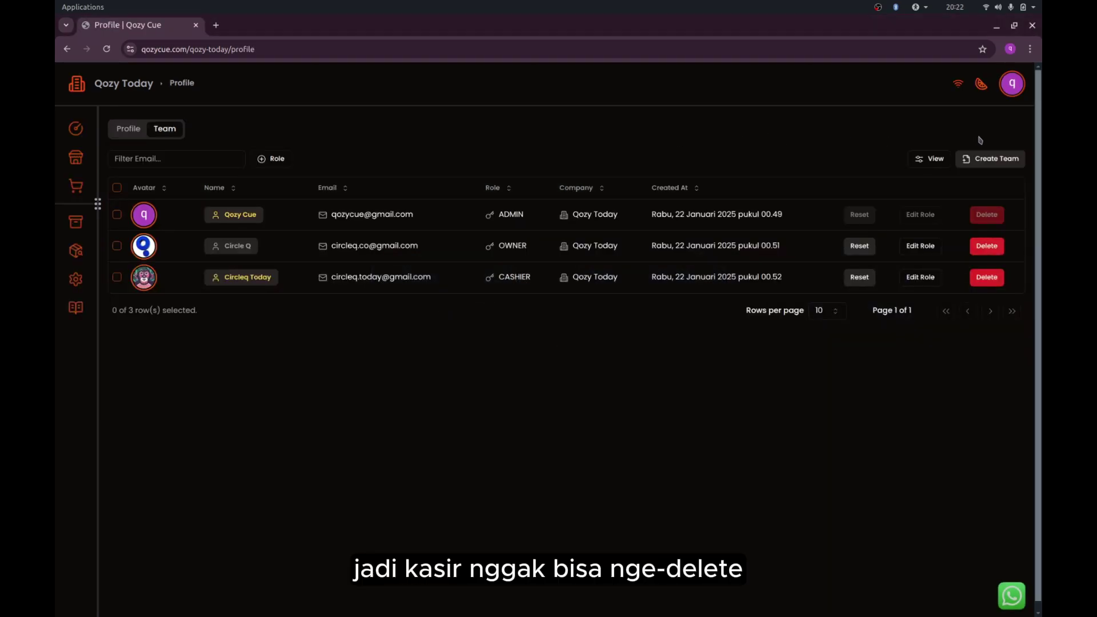
left_click(1011, 87)
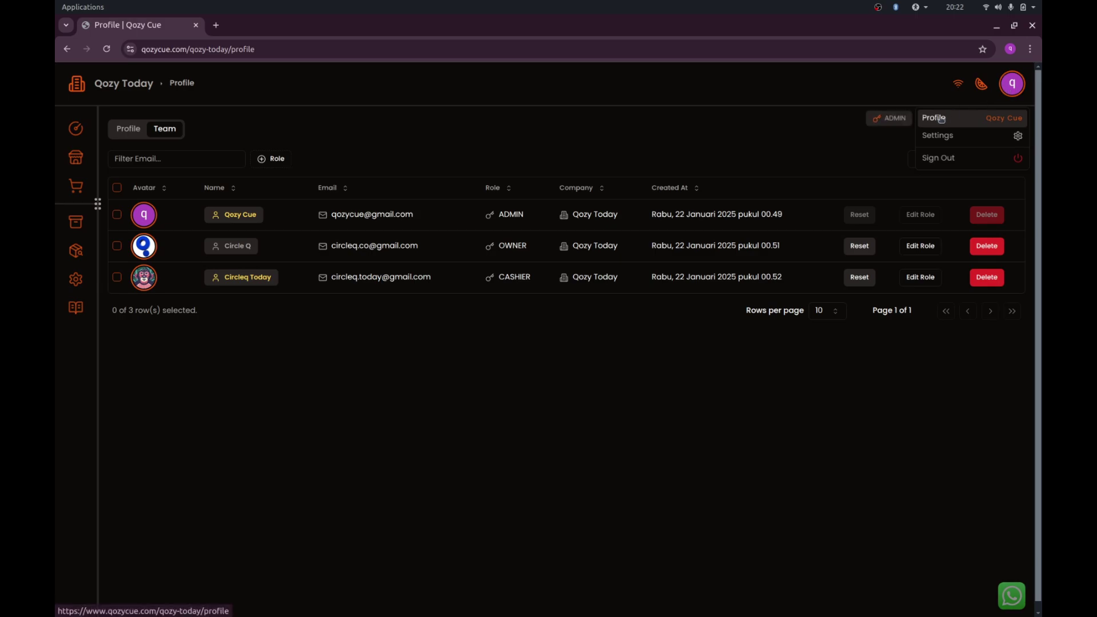
left_click(830, 136)
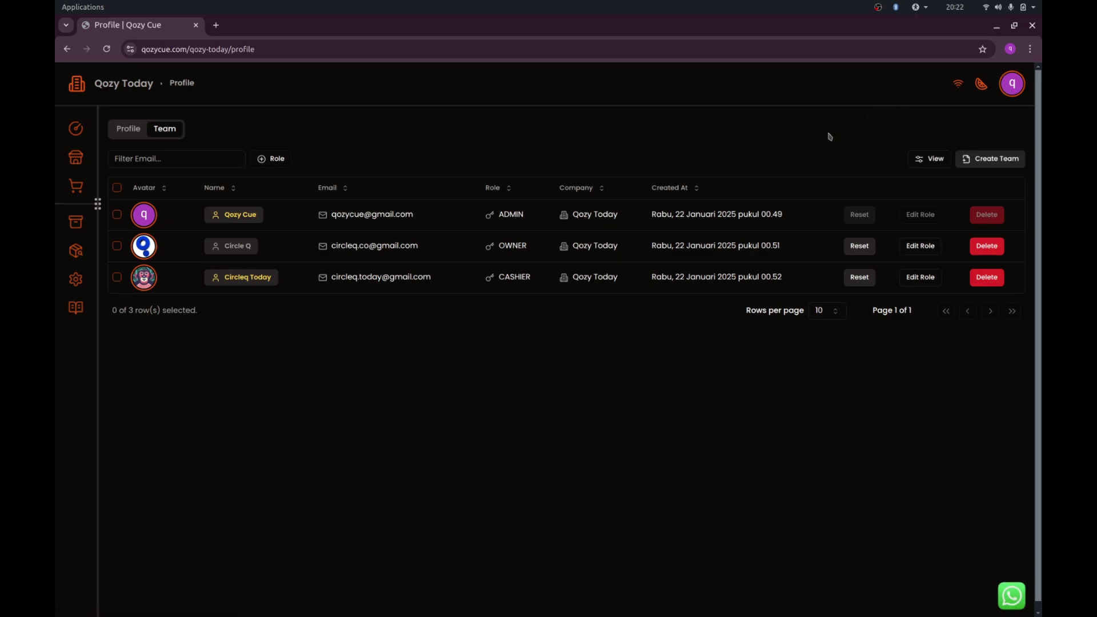
left_click(77, 162)
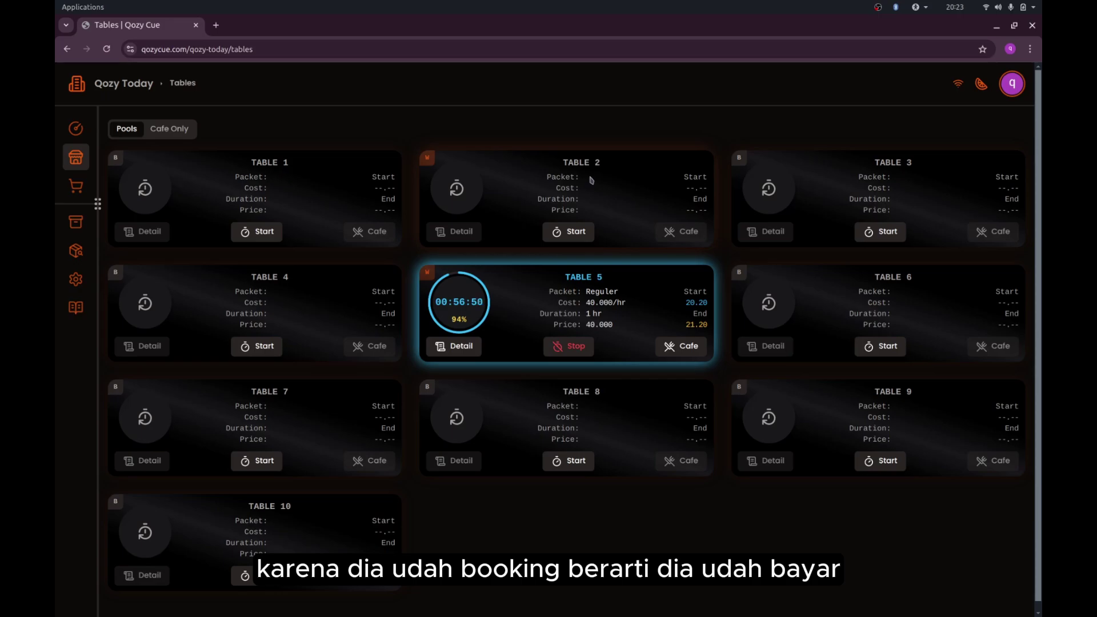
- Delete Table 2's 21.45–22.45 booking after one cancelled prompt, then reopen its booking list
left_click(431, 165)
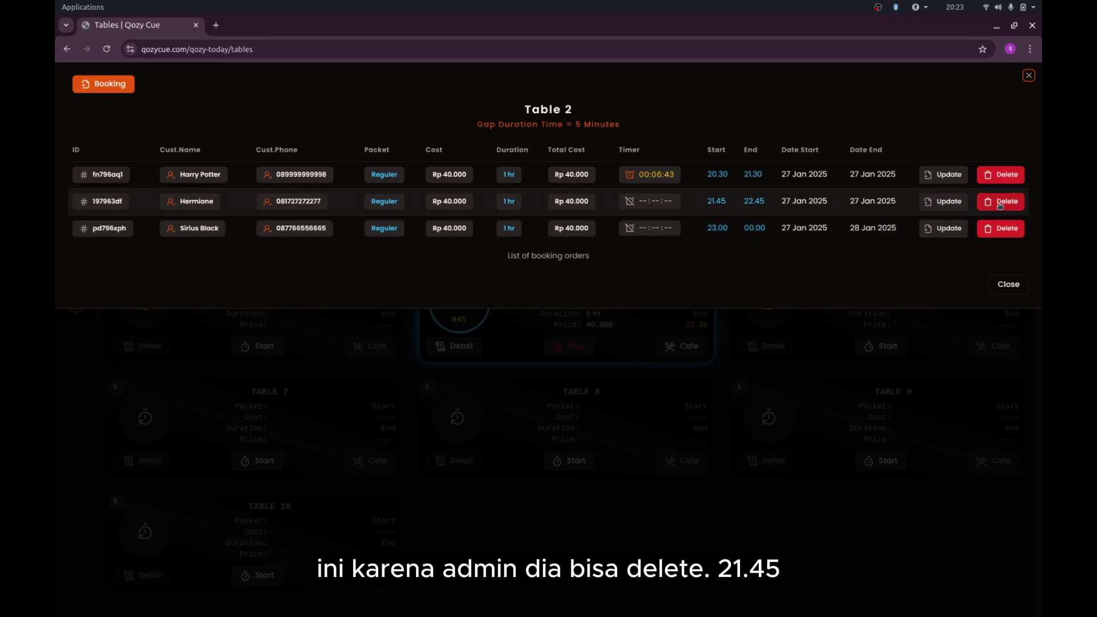
left_click(999, 205)
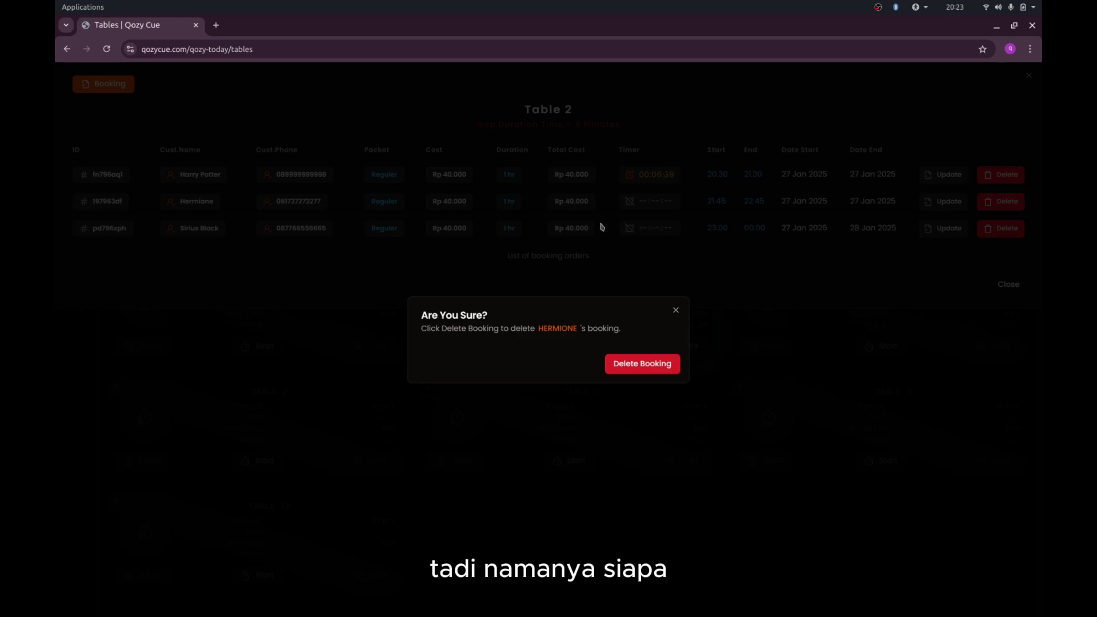
left_click(675, 312)
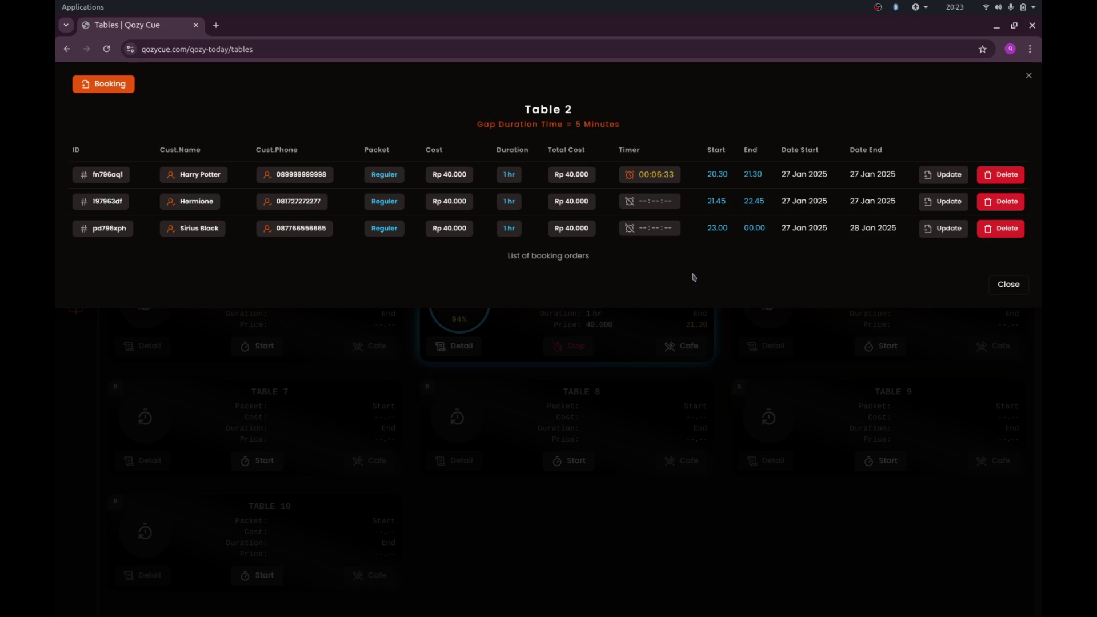
left_click(994, 206)
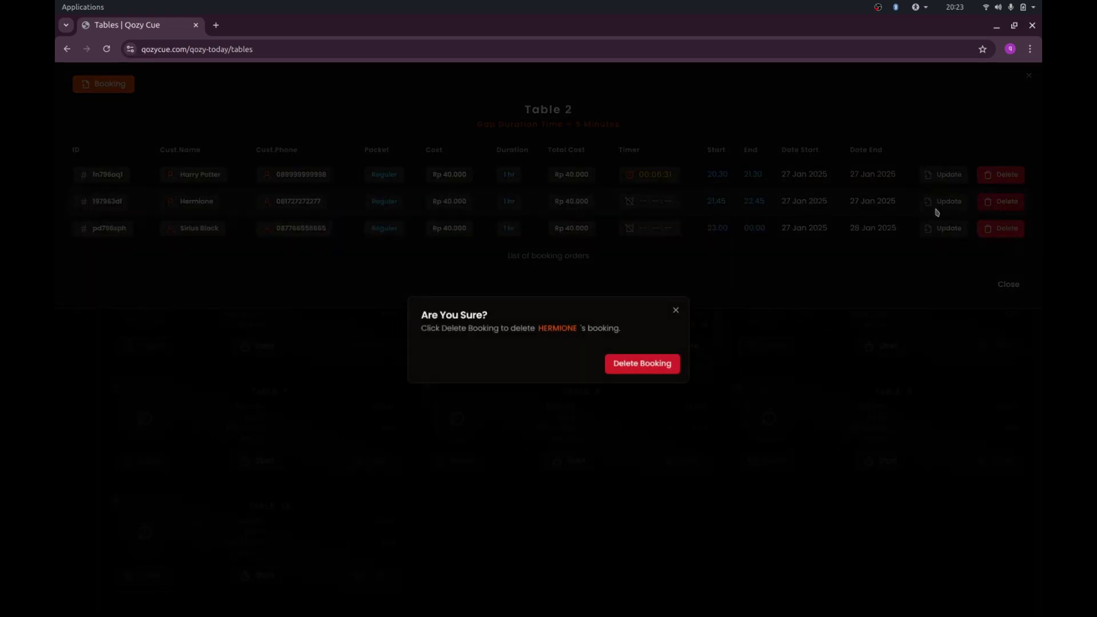
left_click(648, 365)
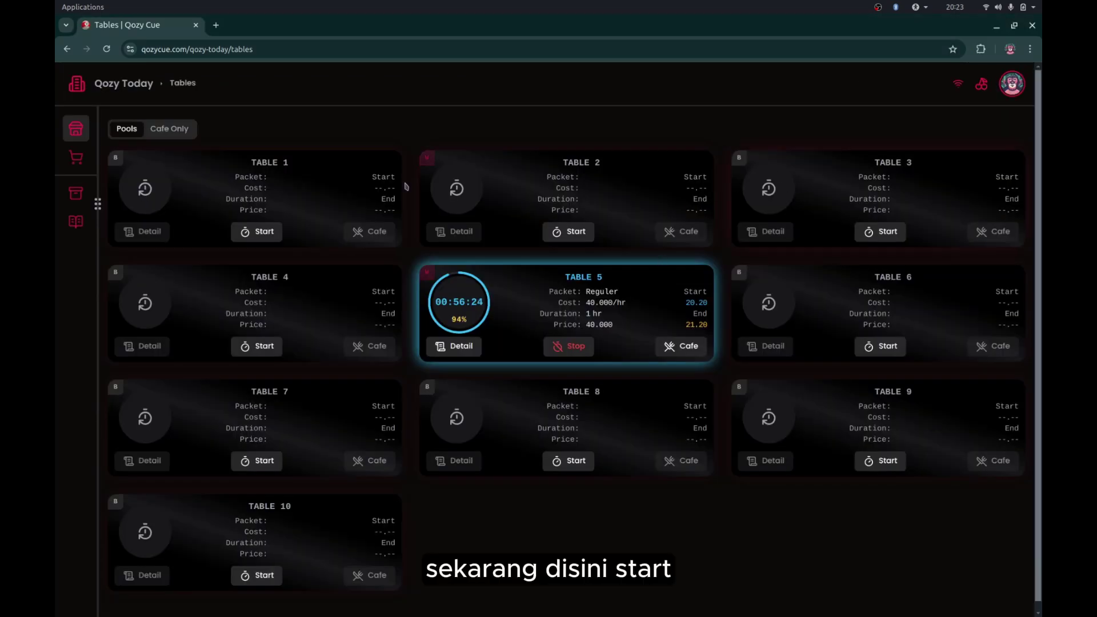
left_click(425, 166)
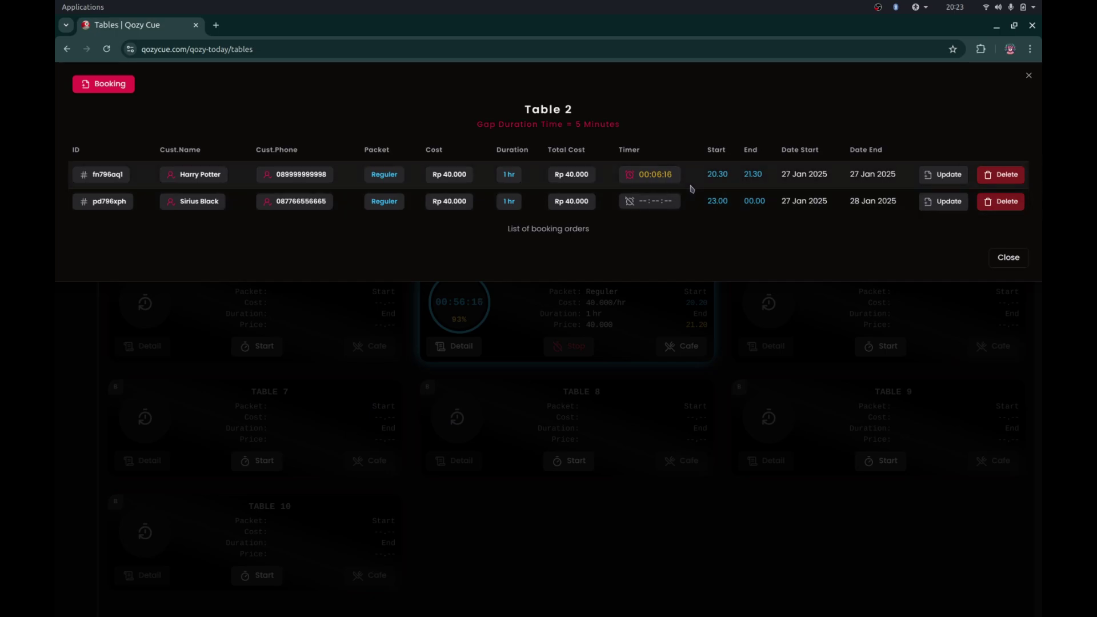
- Start a new Table 2 booking with start time 21:45:00
left_click(105, 86)
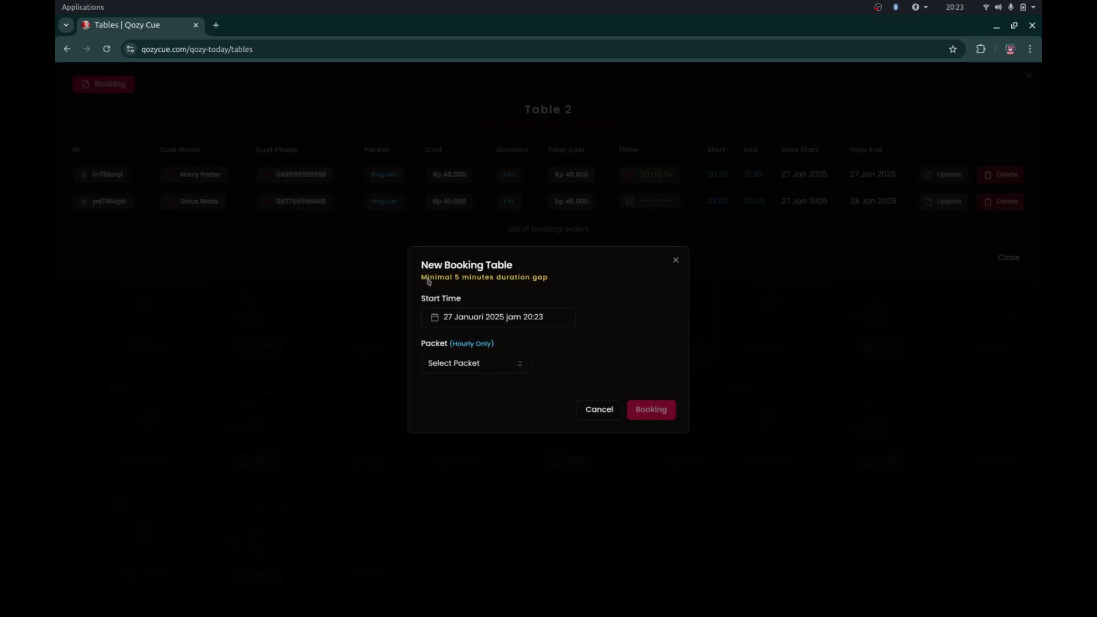
left_click(524, 320)
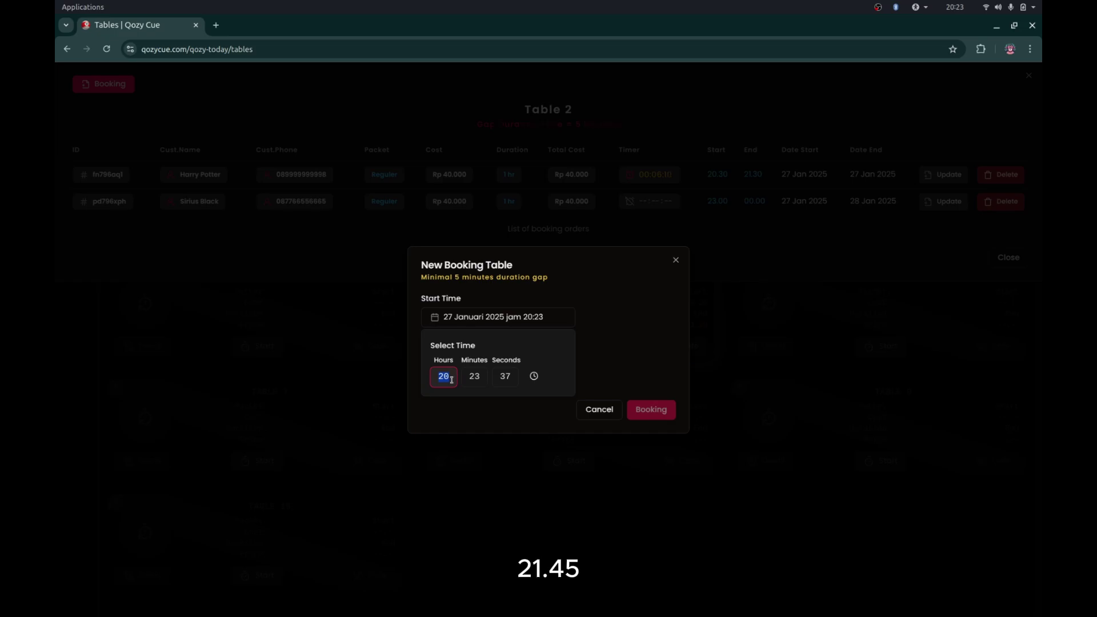
type("21")
key("Tab")
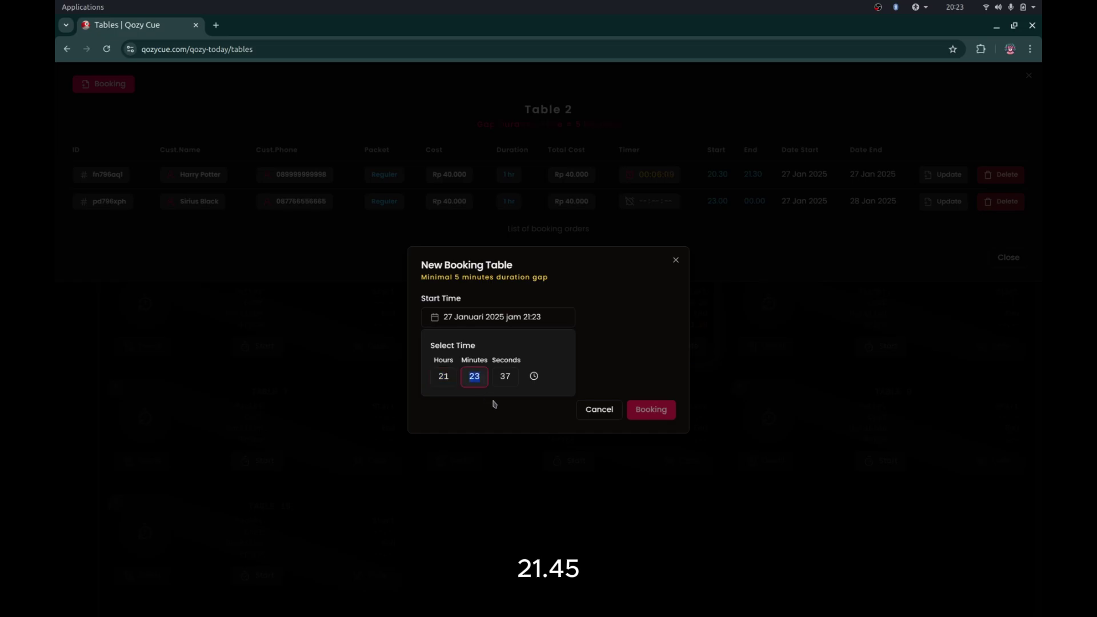
type("24")
key("Up")
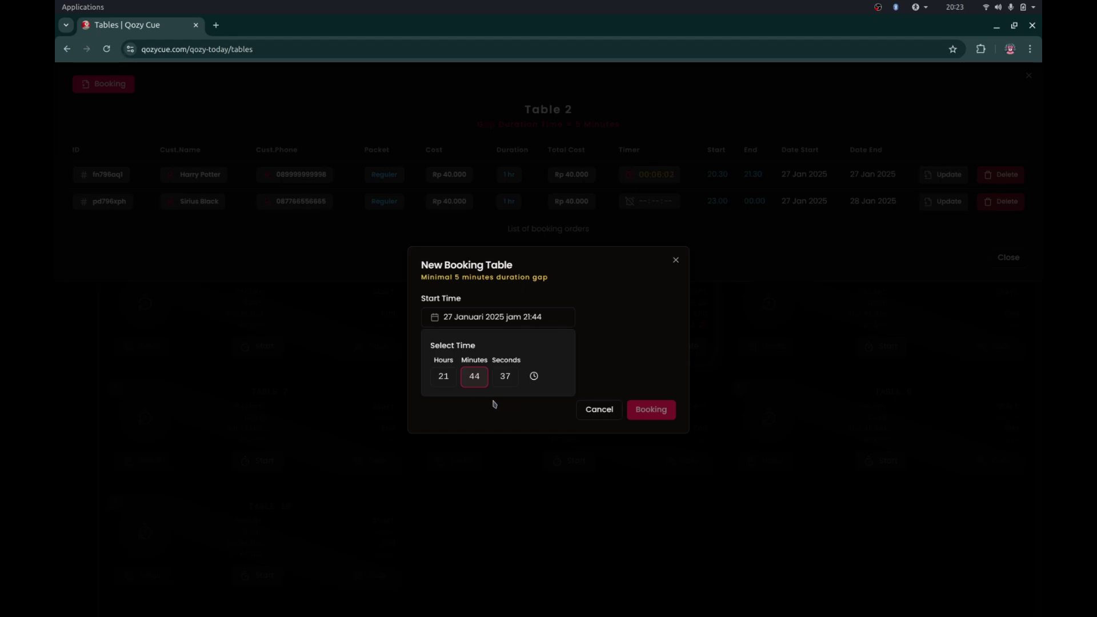
key("Tab")
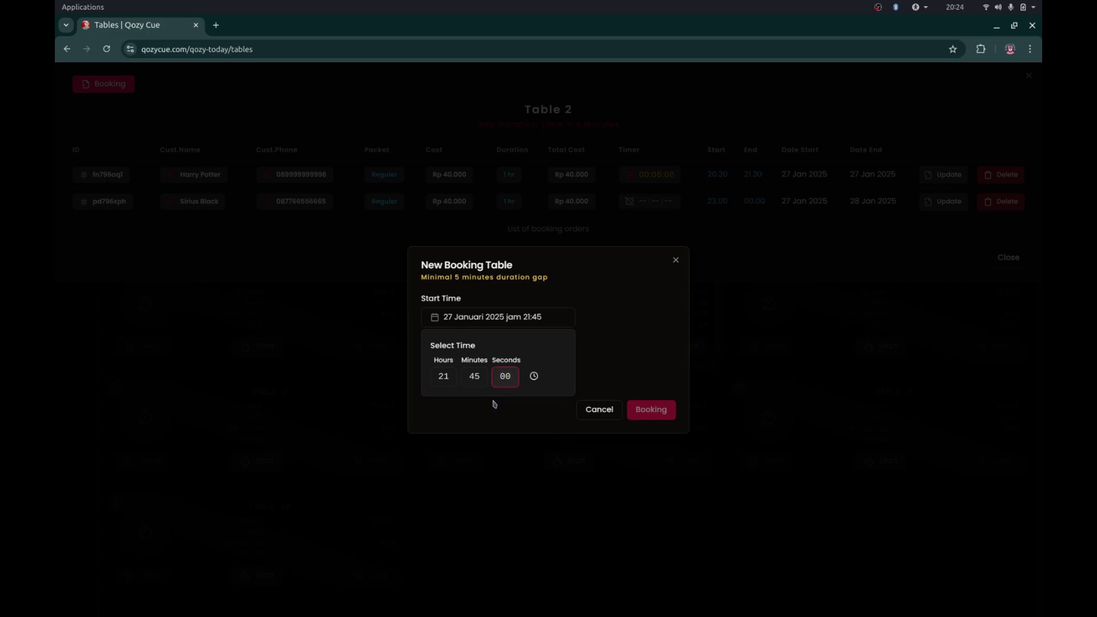
left_click(625, 347)
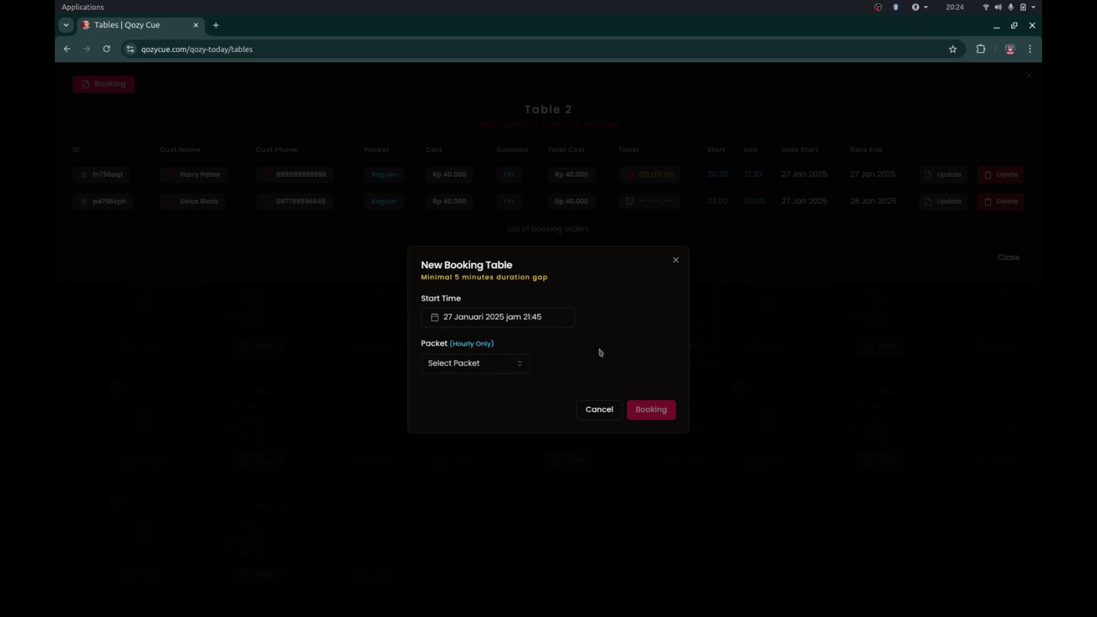
- Choose the Reguler packet for 1 hour, enter the customer's name and phone, and submit
left_click(508, 366)
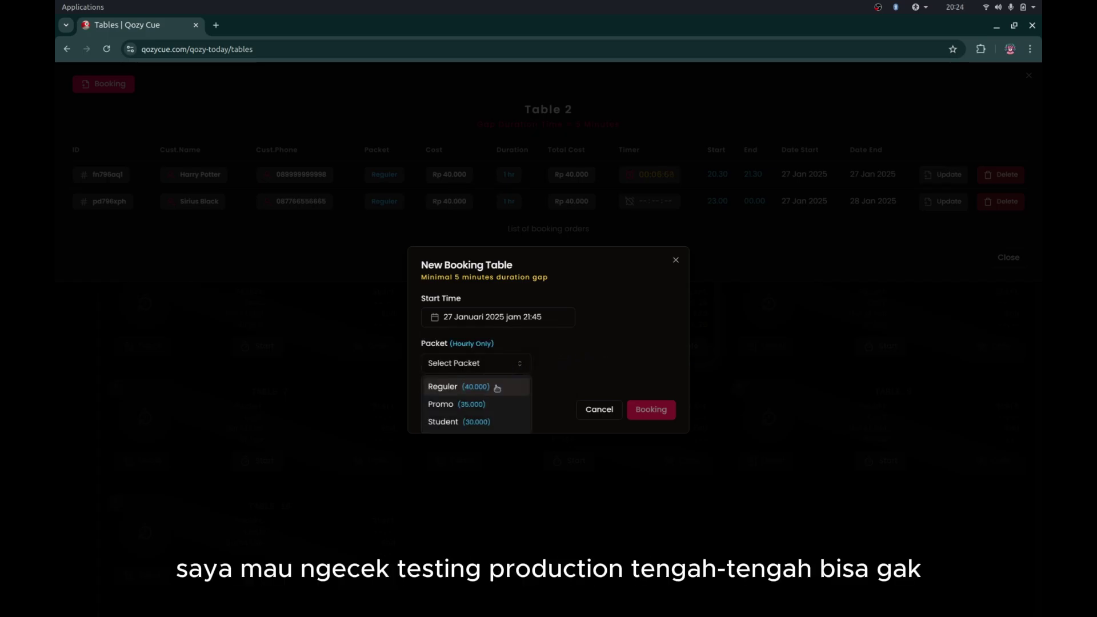
left_click(496, 387)
left_click(506, 390)
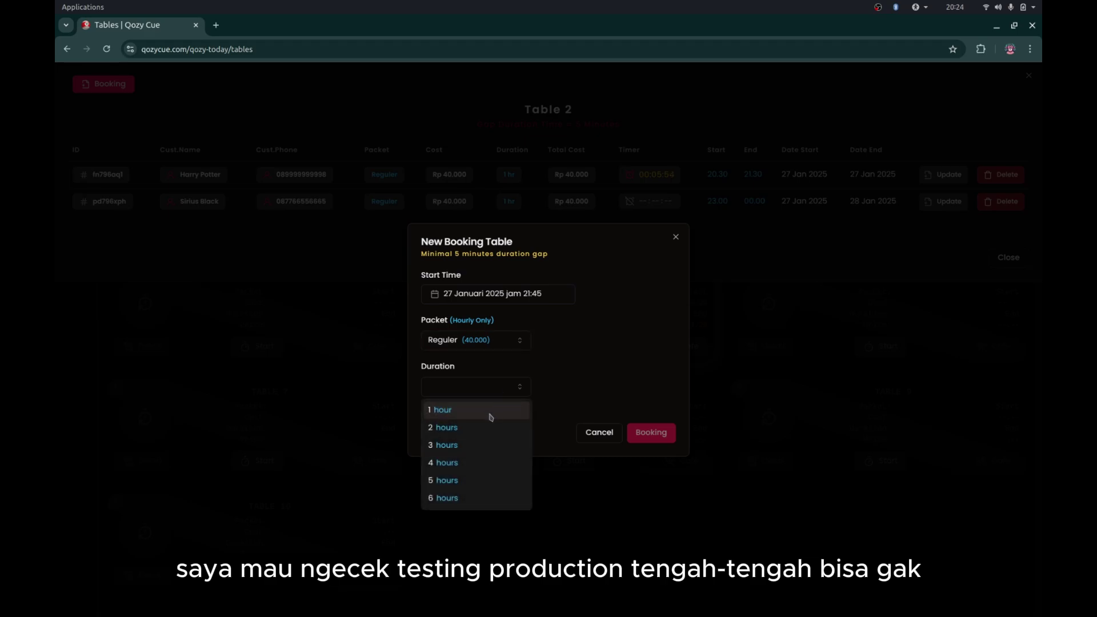
left_click(490, 414)
left_click(510, 411)
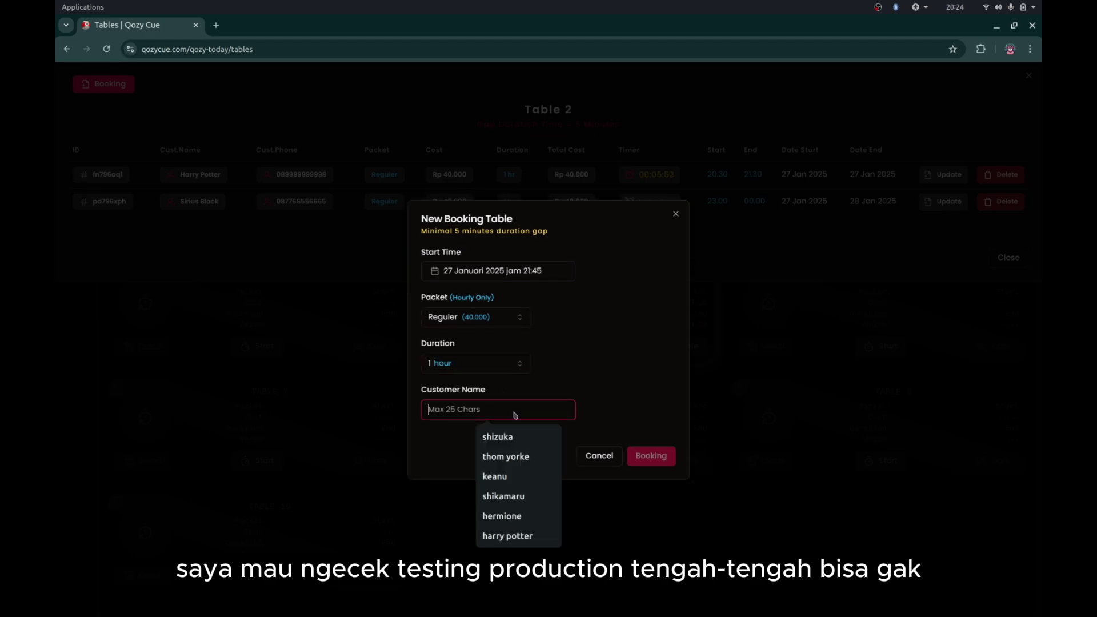
type("Hermion")
left_click(514, 414)
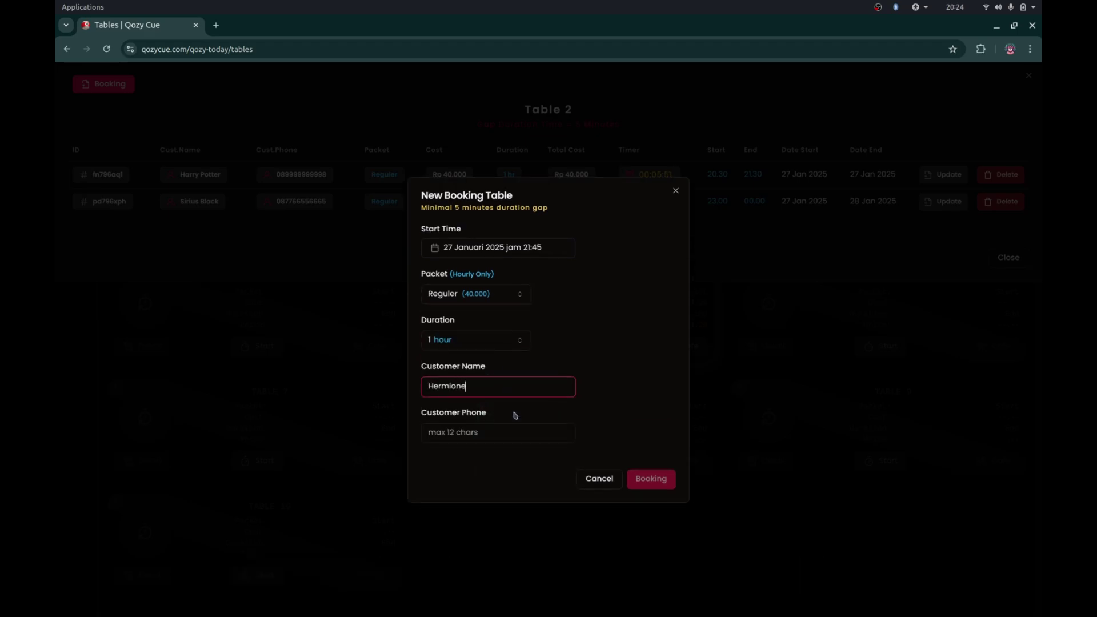
left_click(528, 439)
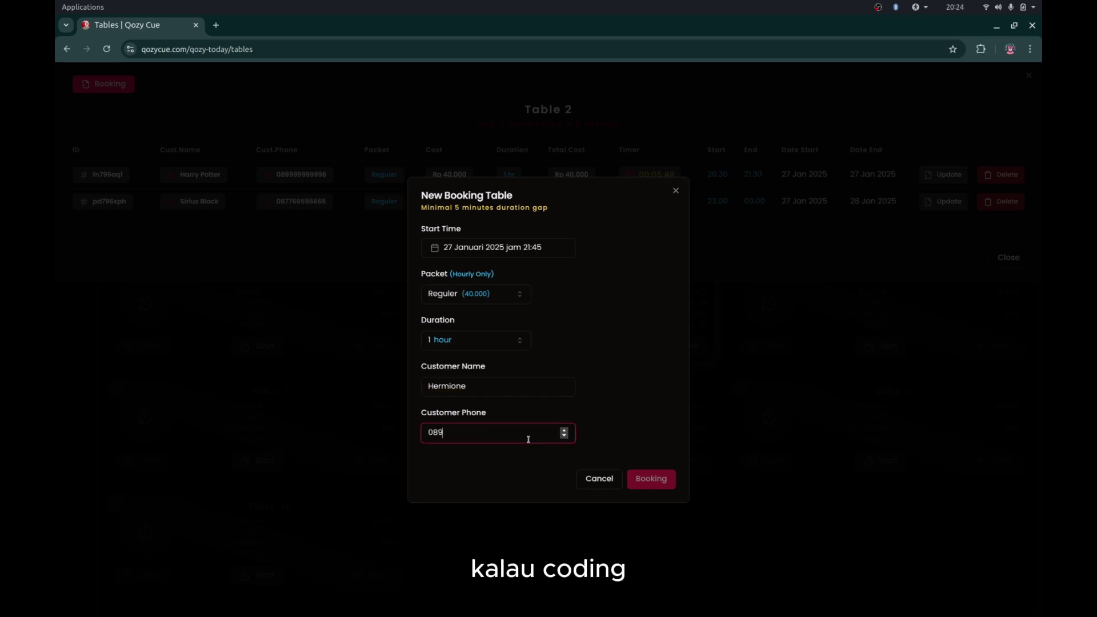
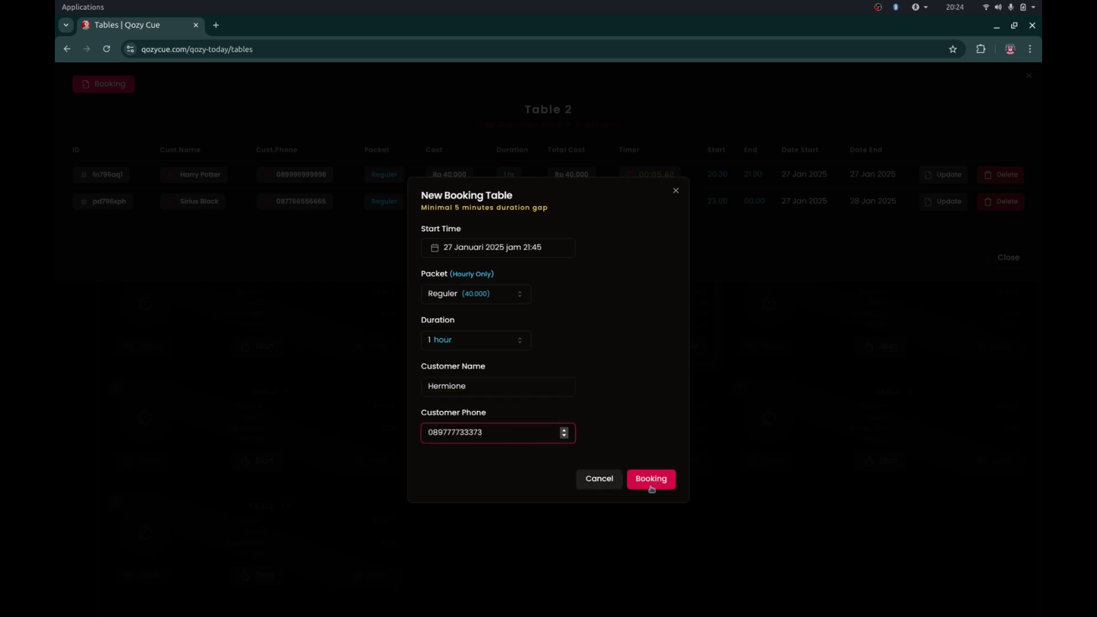
left_click(652, 487)
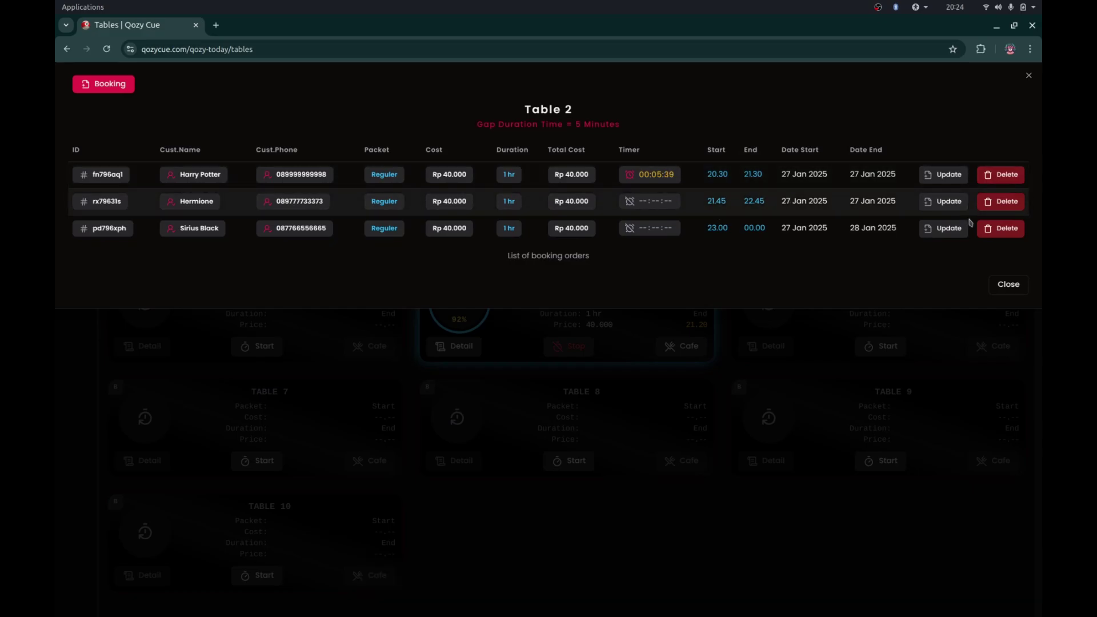
- Edit Table 2's 21.45 booking, entering 33 as the start minutes, and save
left_click(942, 207)
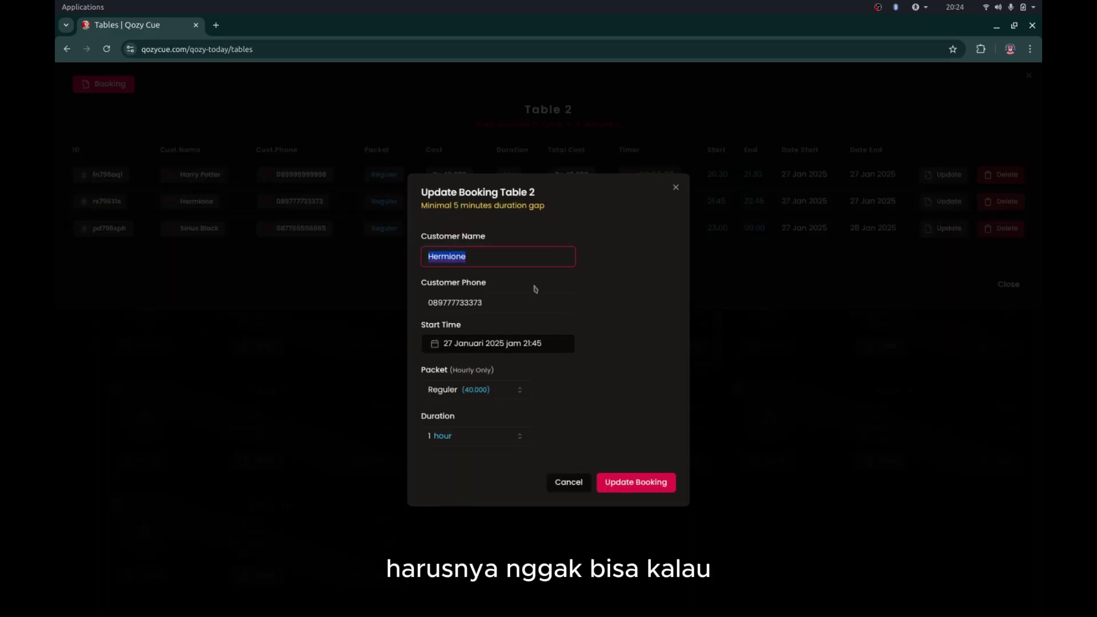
left_click(505, 346)
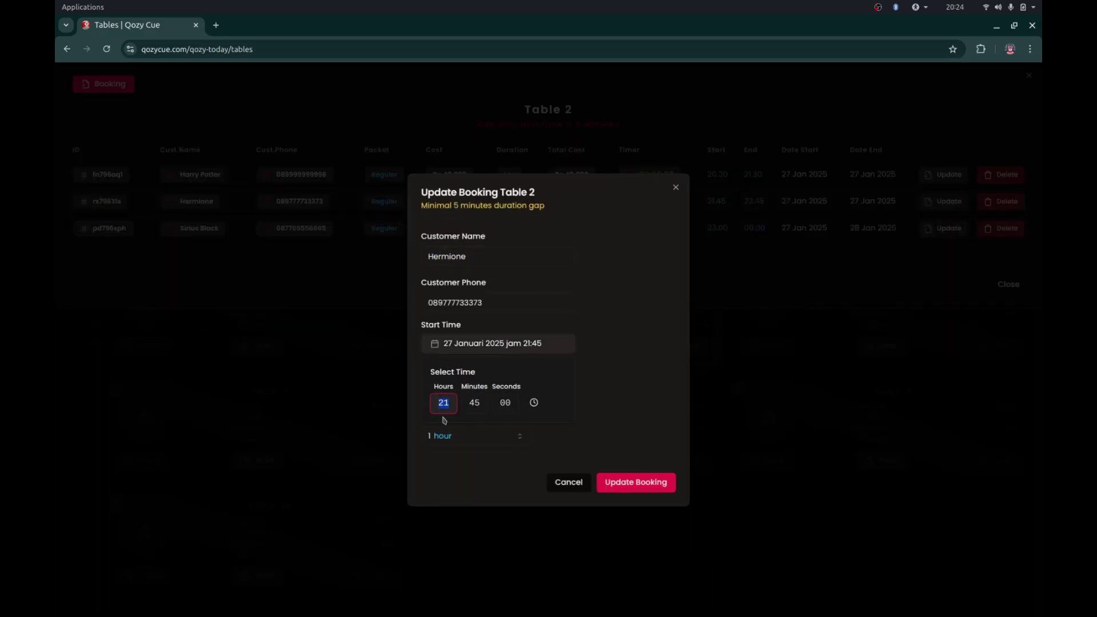
left_click(472, 405)
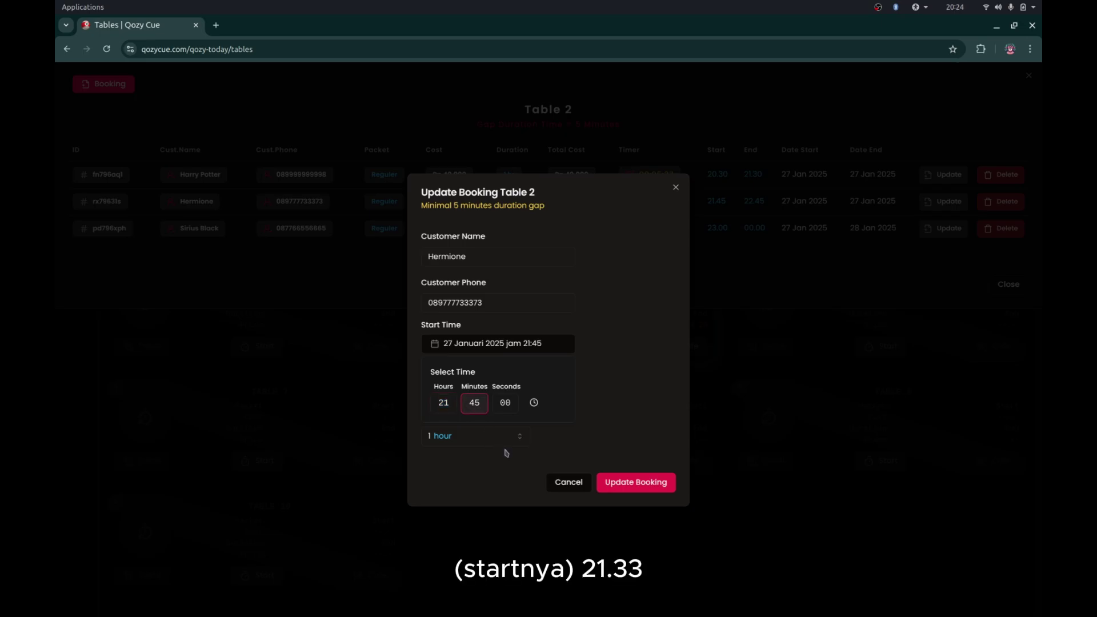
type("33")
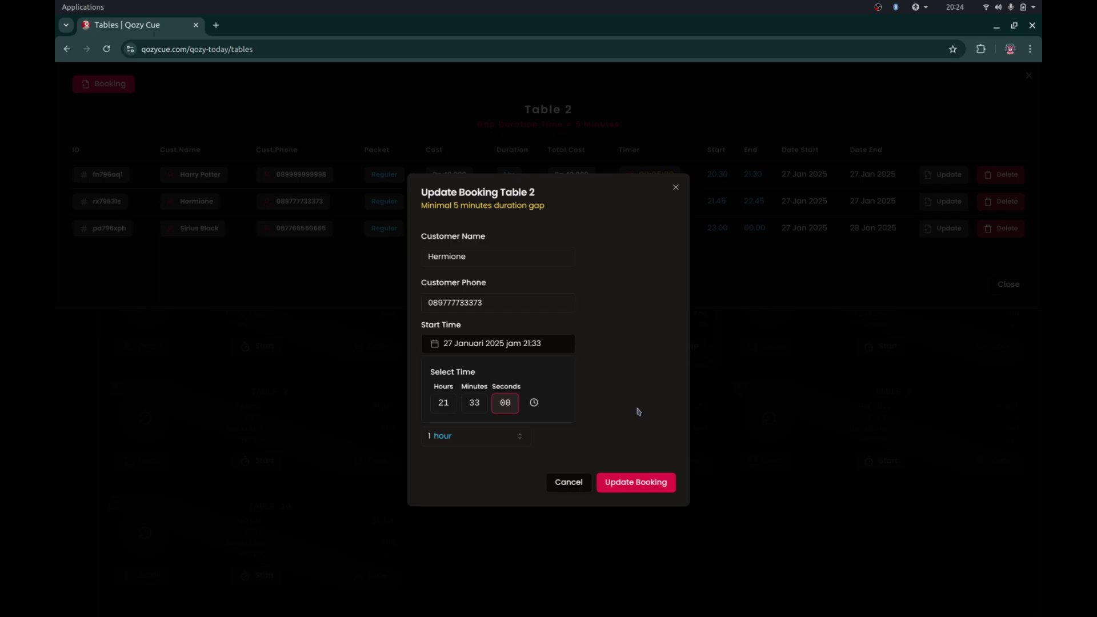
left_click(639, 411)
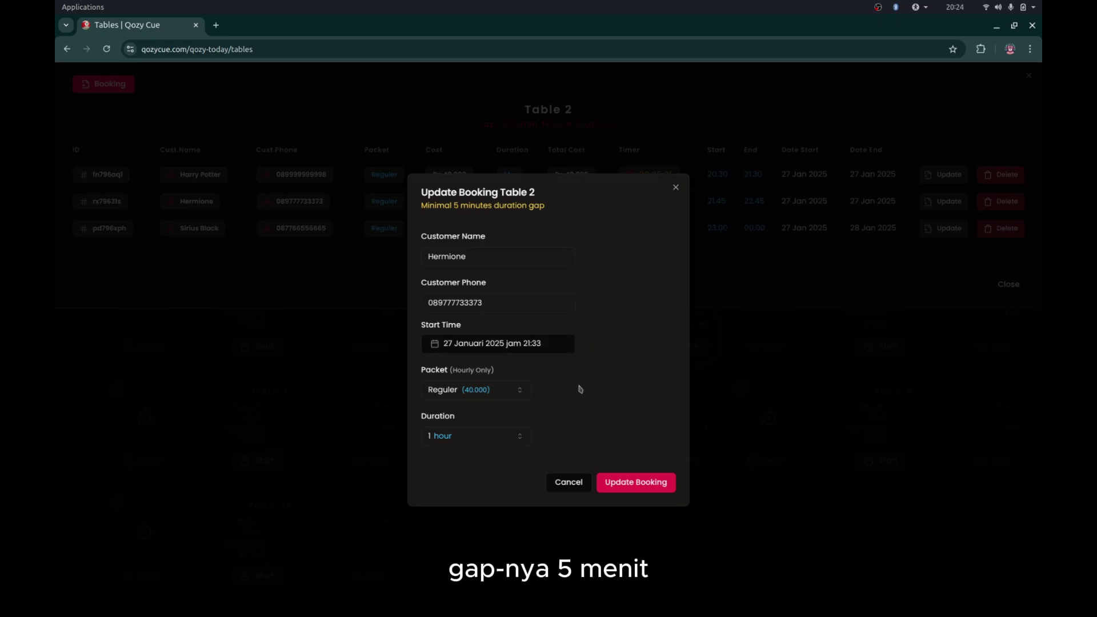
left_click(624, 488)
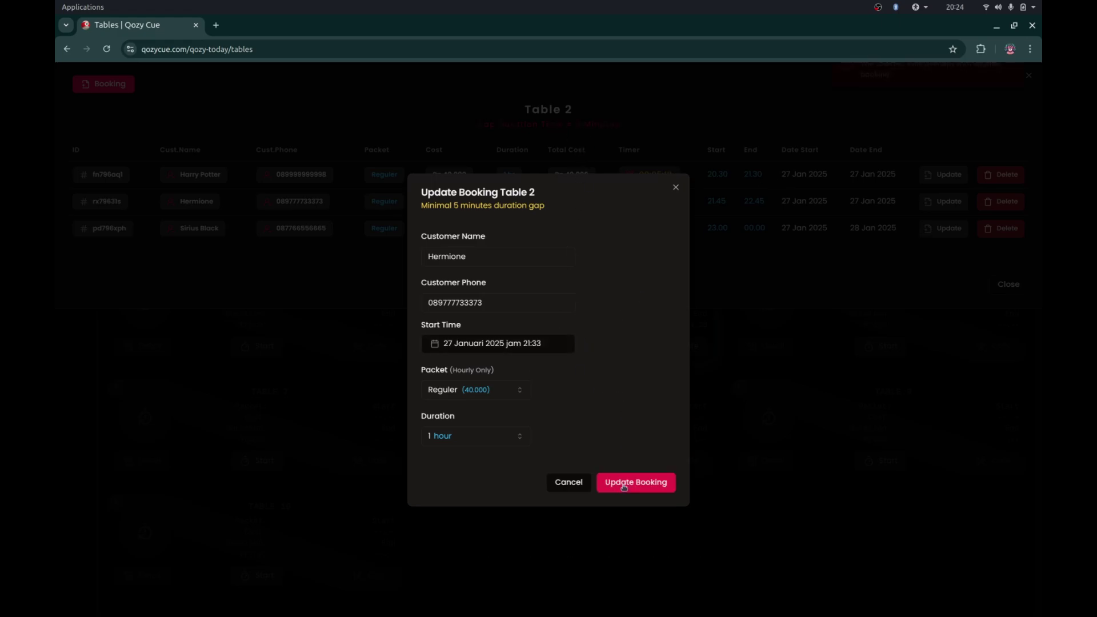
- Raise the start minutes by one twice, saving each time, so the booking runs 21.36–22.36
left_click(544, 352)
key("Right")
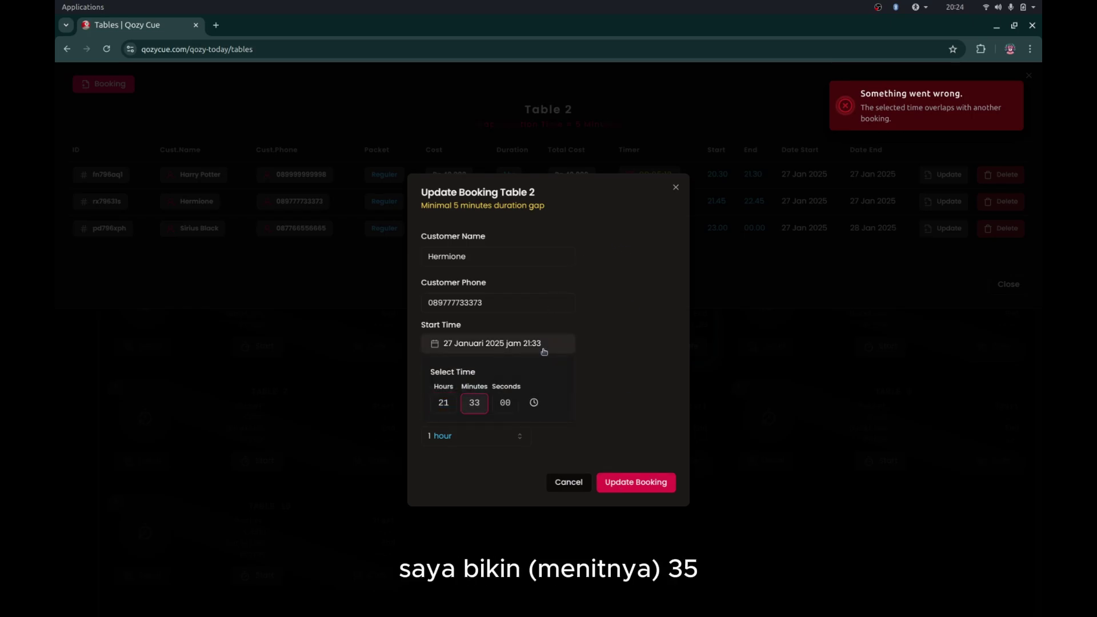
key("Up")
key("Up")
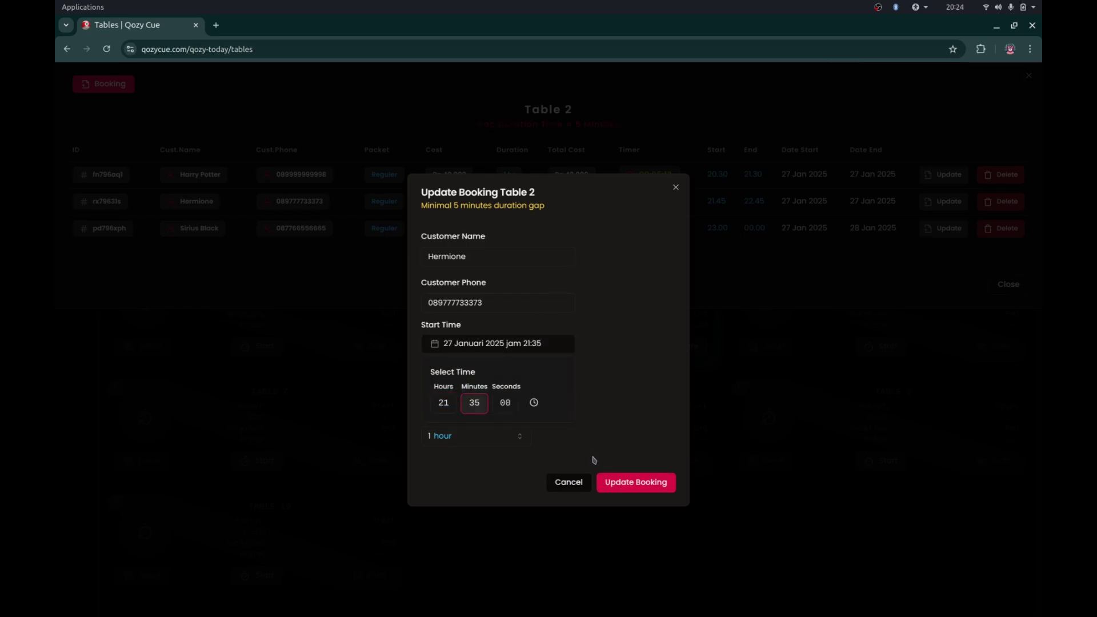
left_click(619, 483)
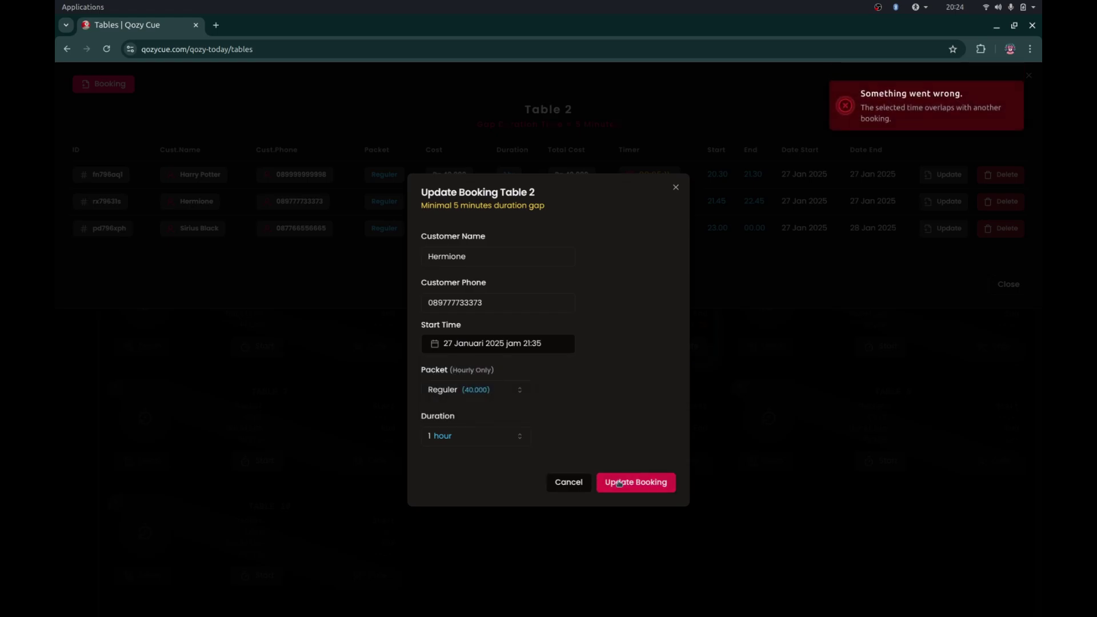
left_click(557, 351)
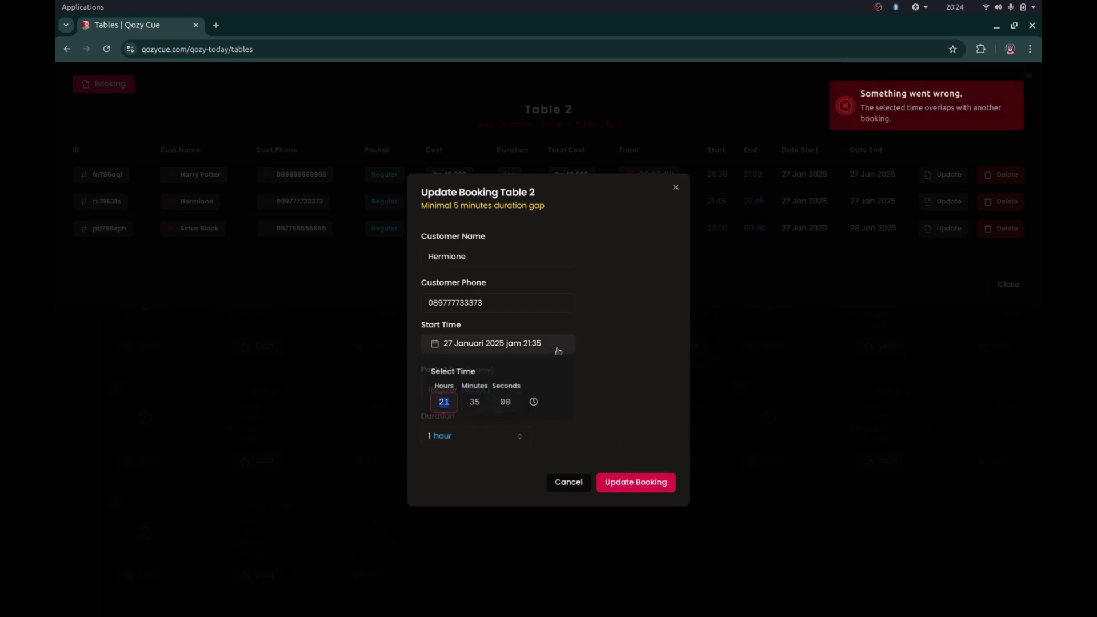
key("Right")
key("Up")
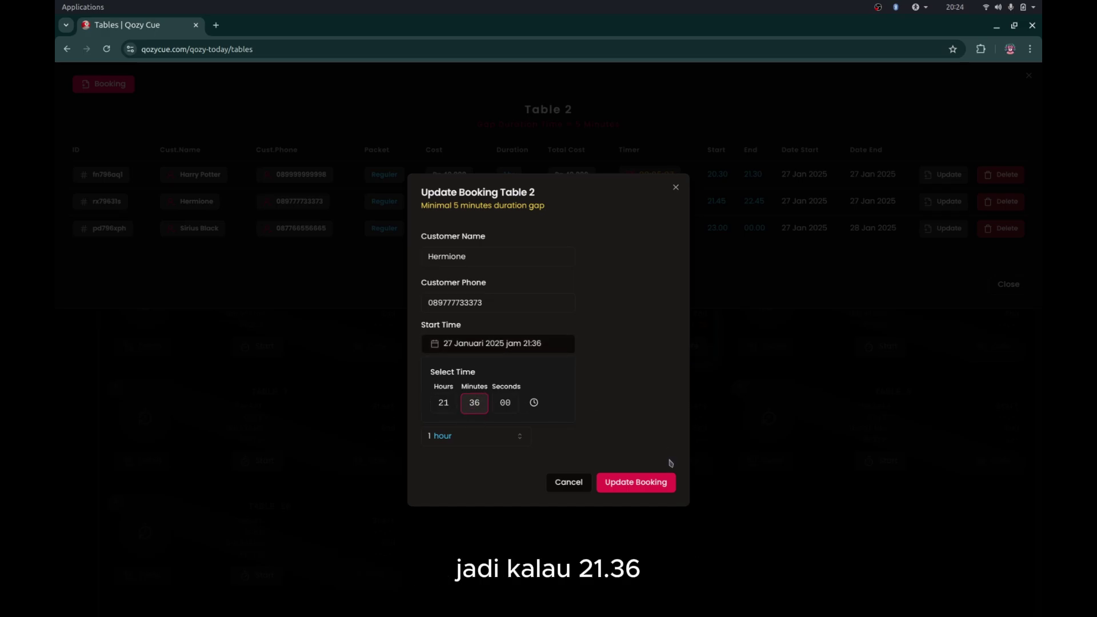
left_click(642, 487)
left_click(642, 488)
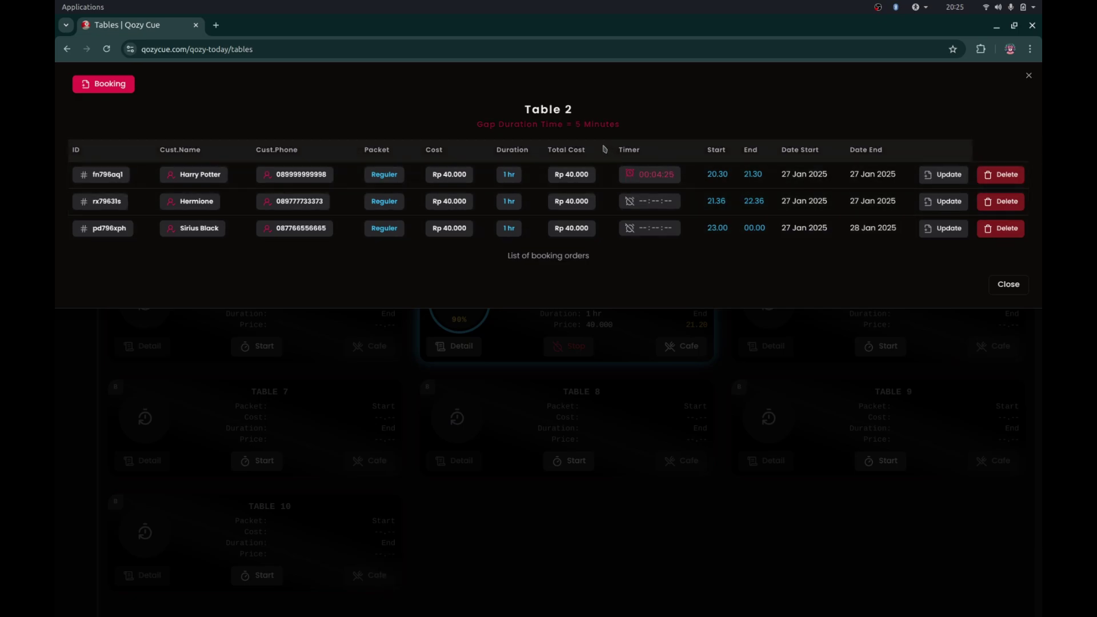
- Highlight and deselect the '5 Minutes' gap note, then close Table 2's booking list
left_click_drag(574, 125, 634, 130)
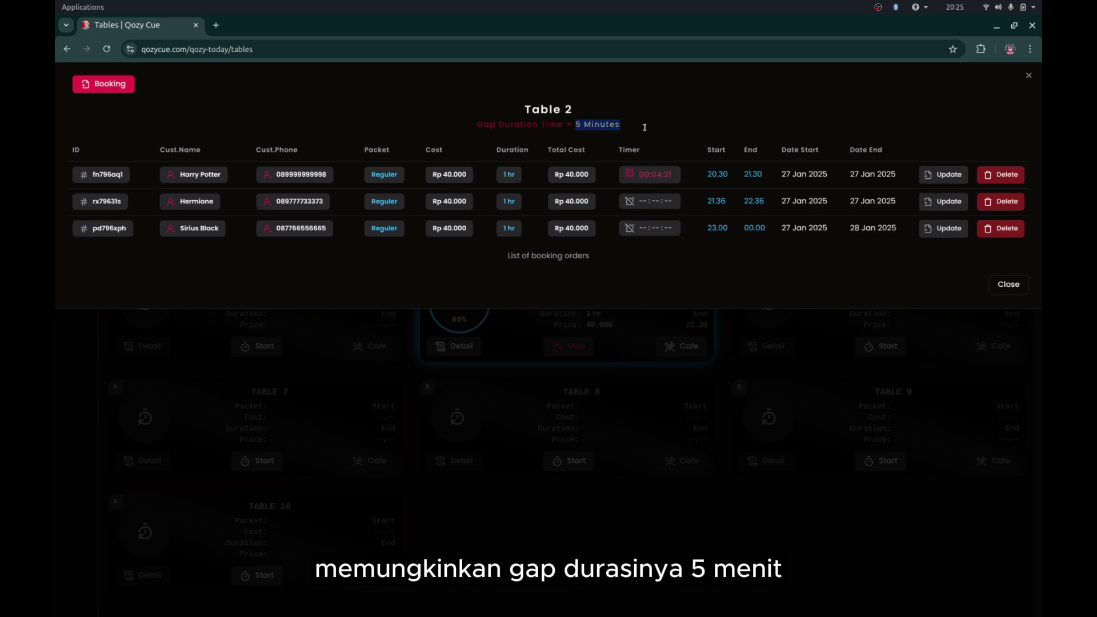
left_click(644, 127)
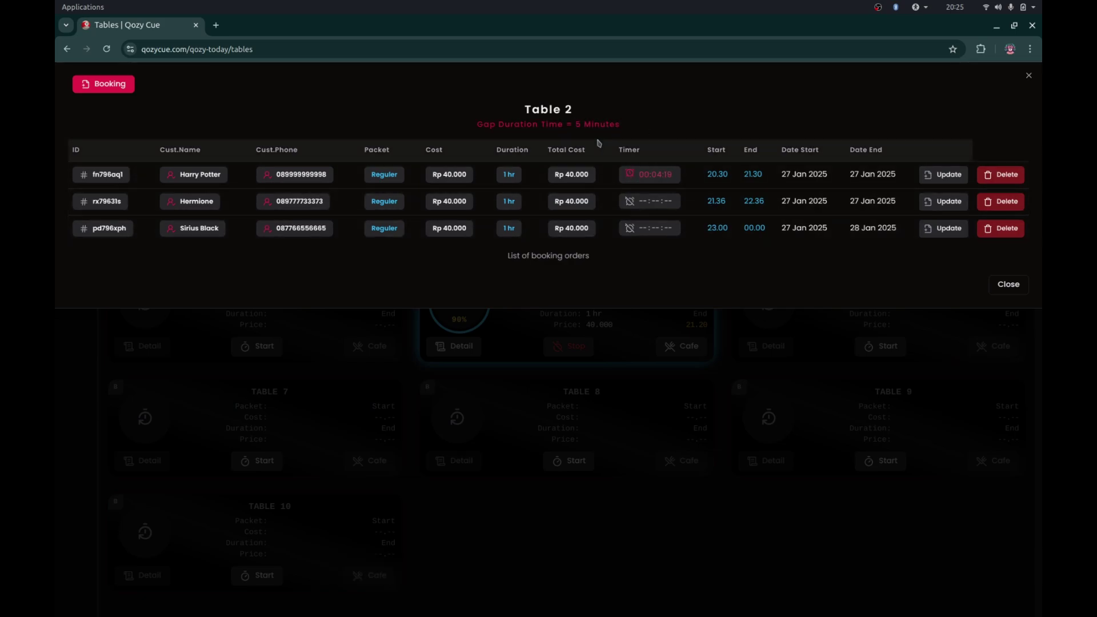
left_click(741, 343)
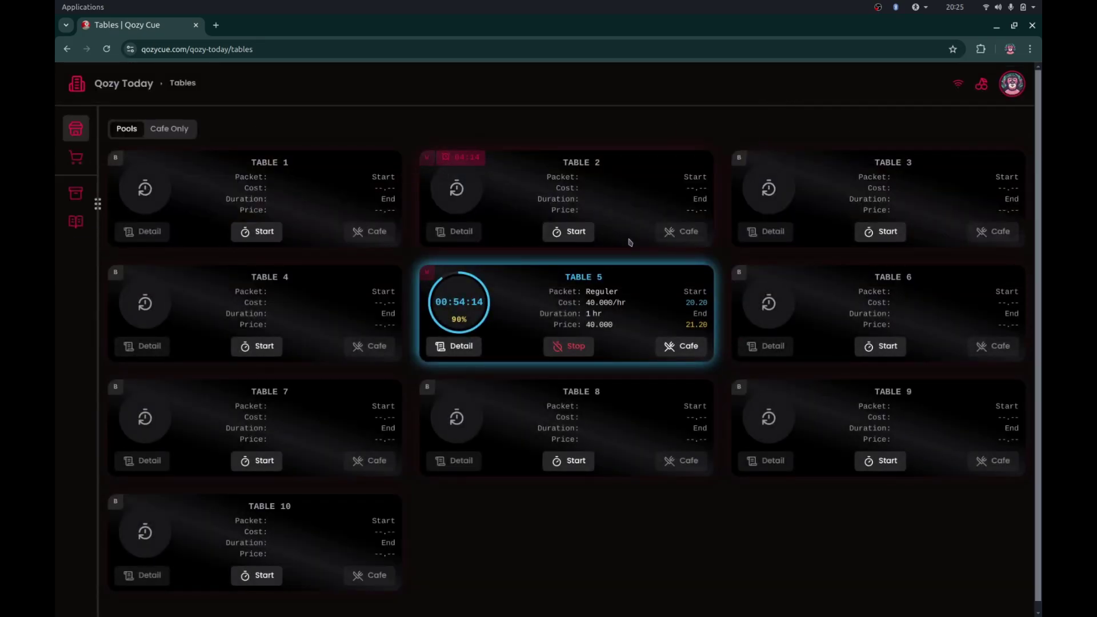
mouse_move(479, 314)
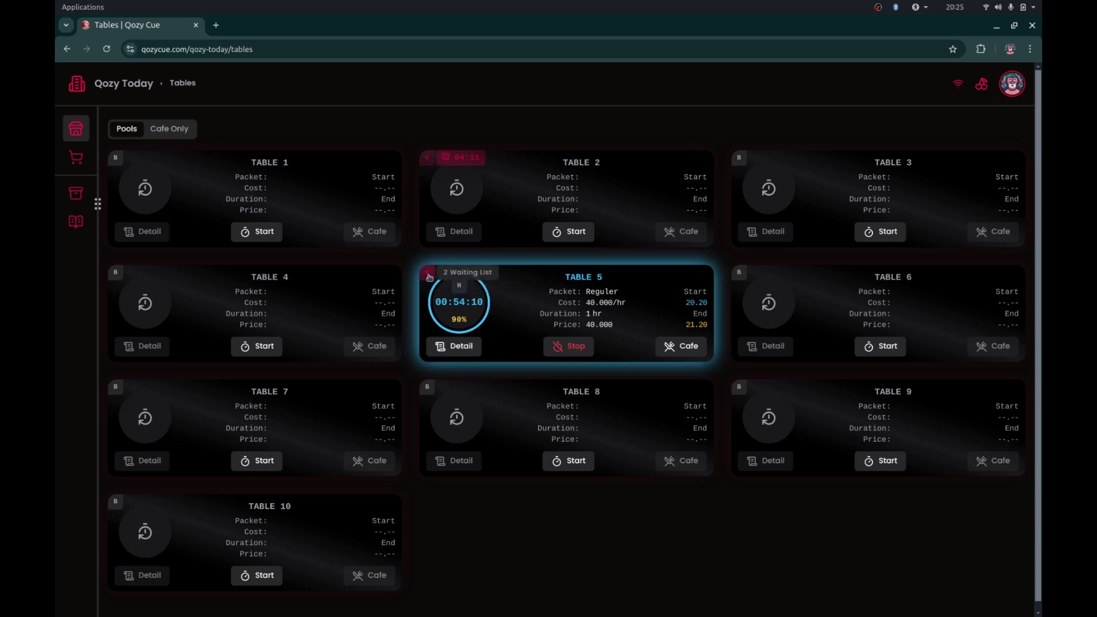
left_click(429, 277)
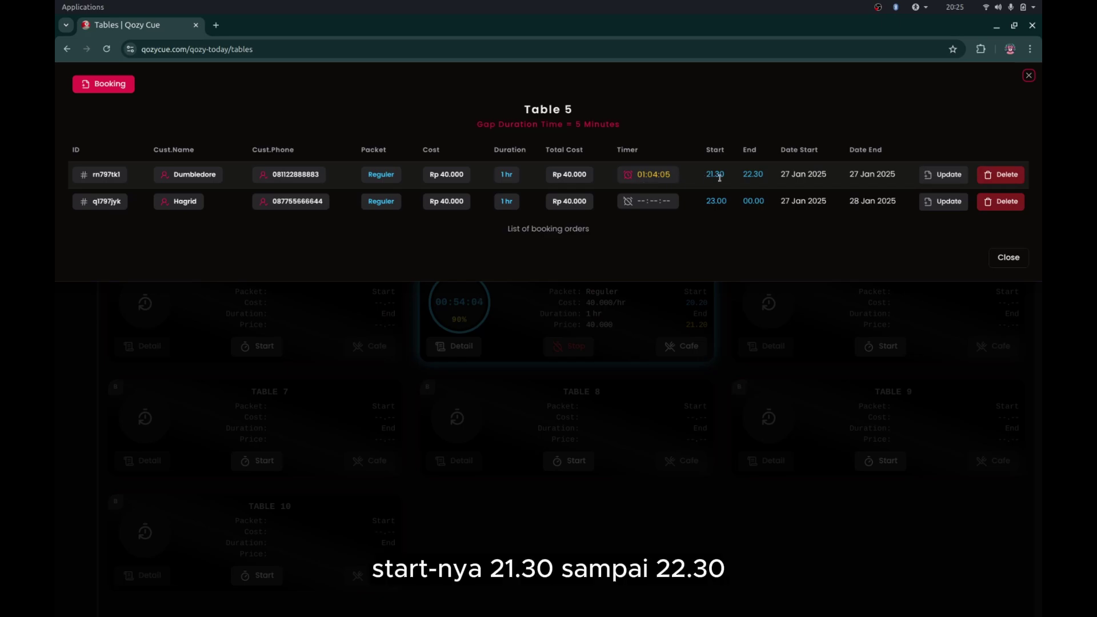
left_click(606, 323)
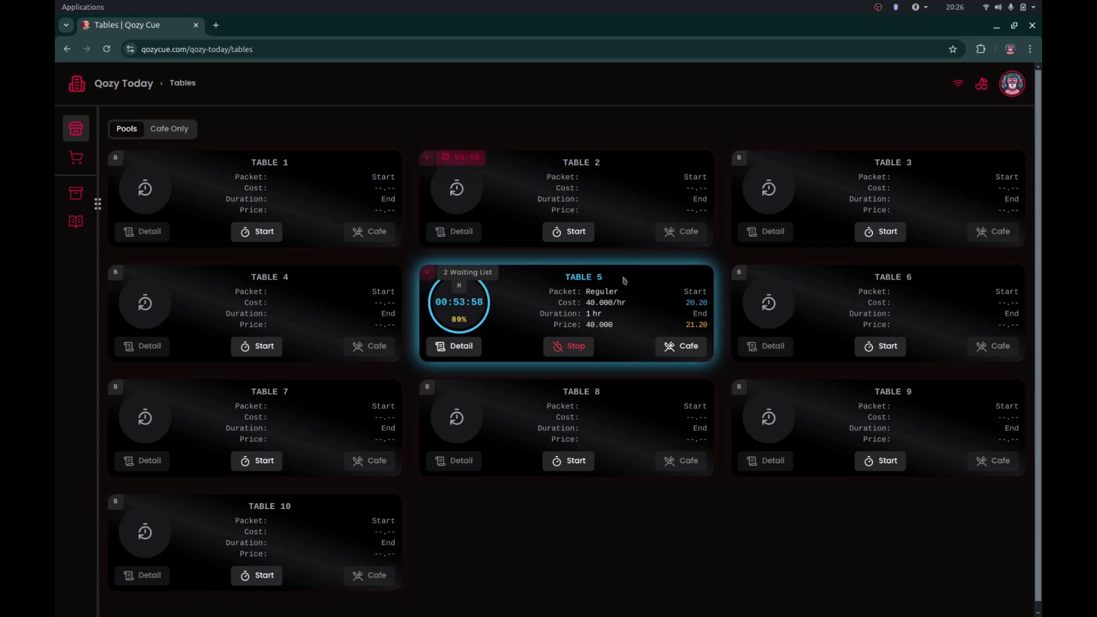
left_click(431, 275)
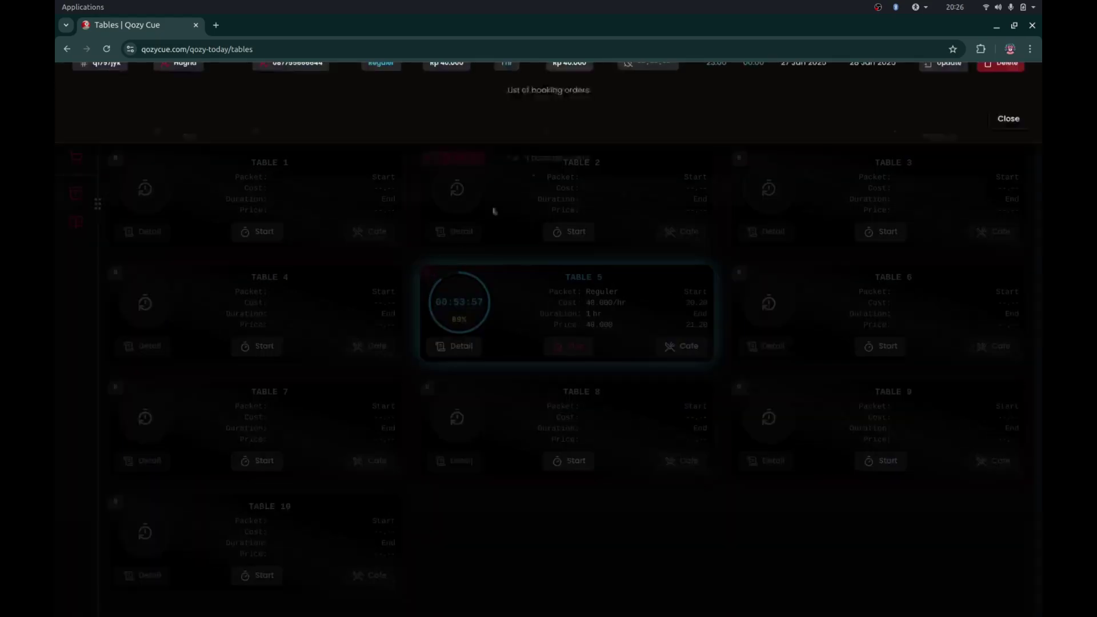
left_click(570, 375)
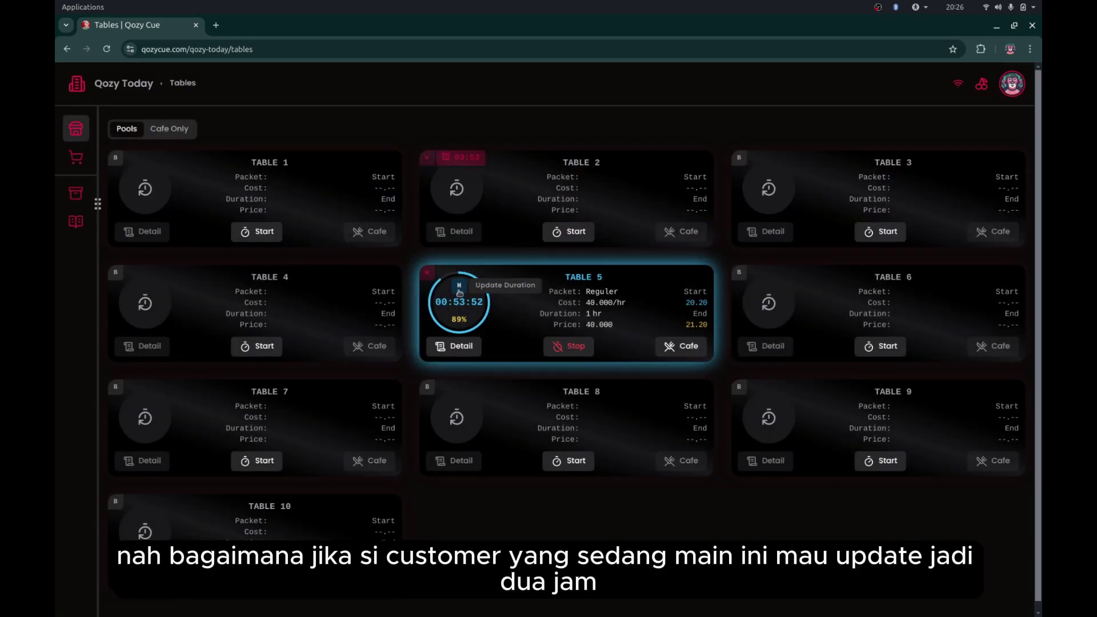
left_click(459, 290)
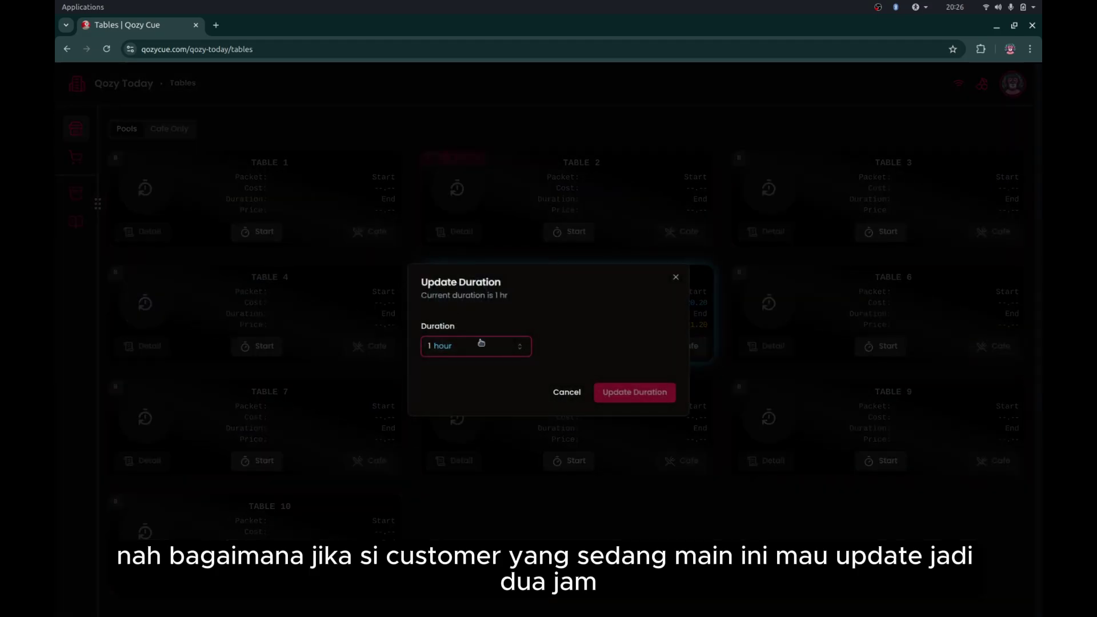
left_click(481, 344)
left_click(471, 390)
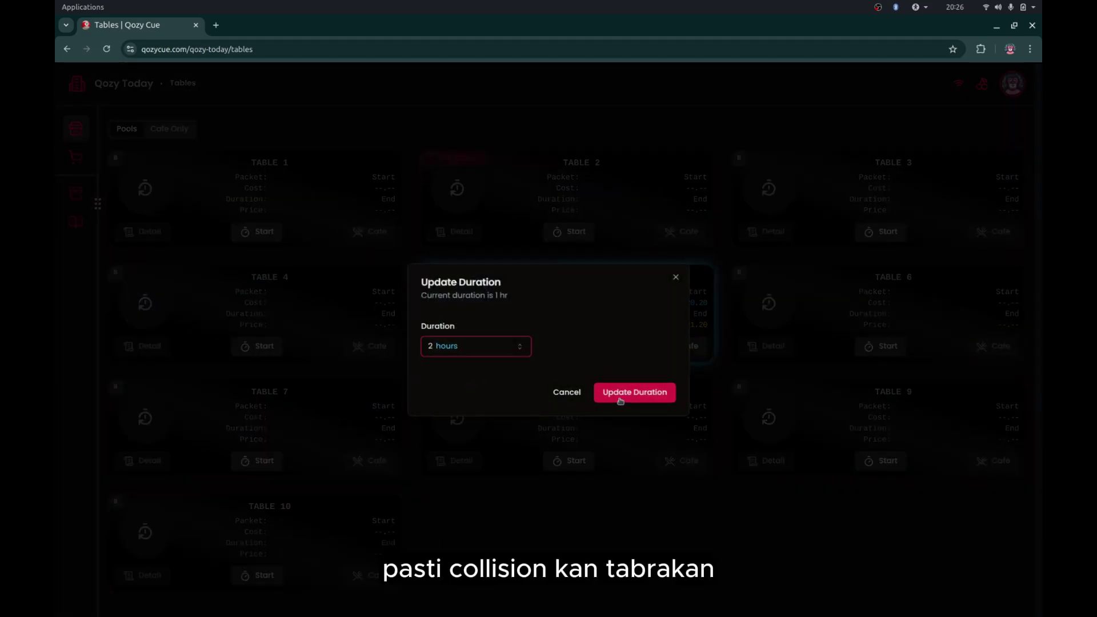
left_click(620, 399)
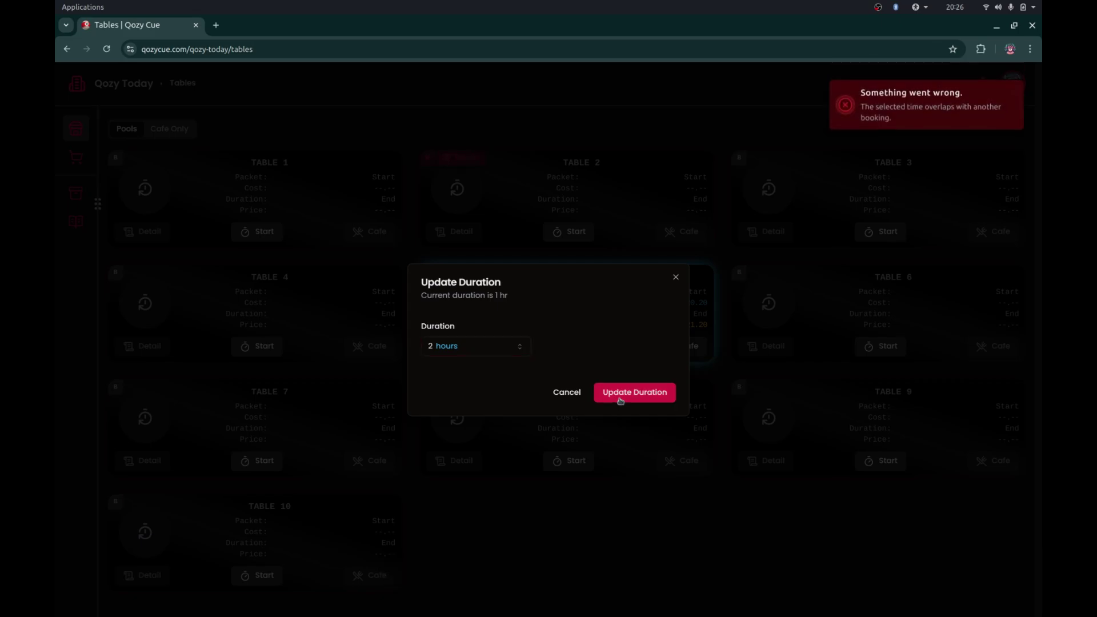
left_click(676, 278)
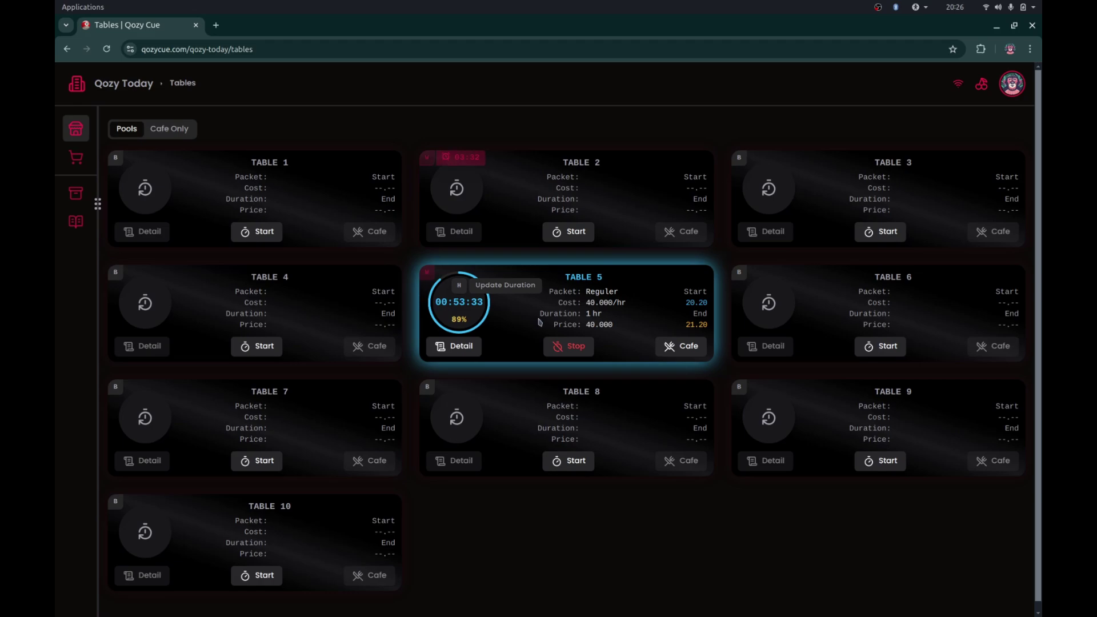
left_click(428, 273)
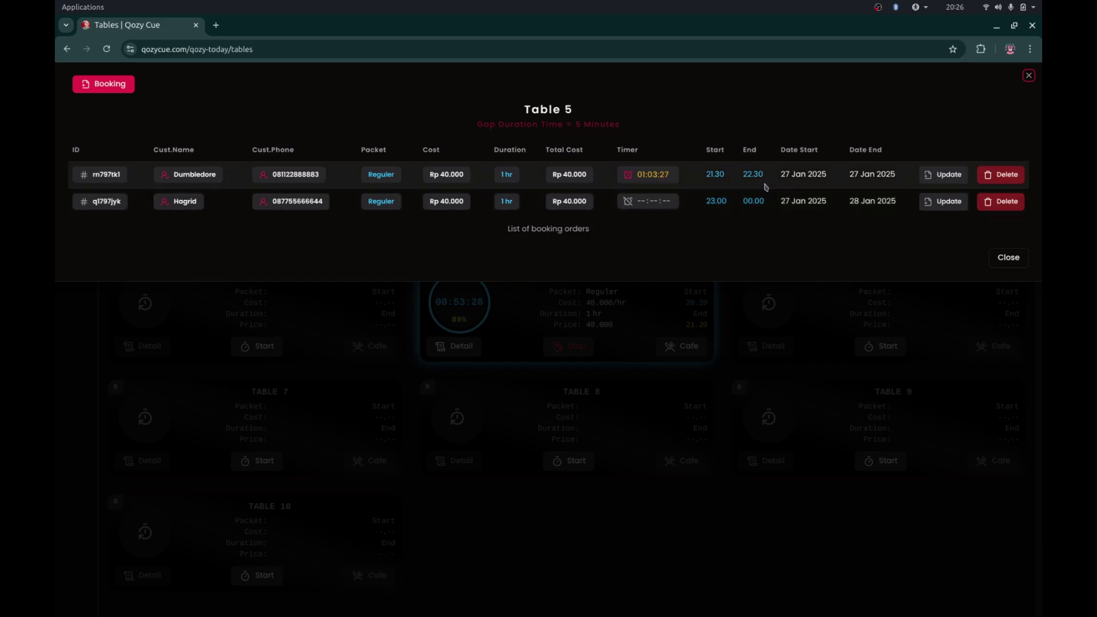
left_click(654, 310)
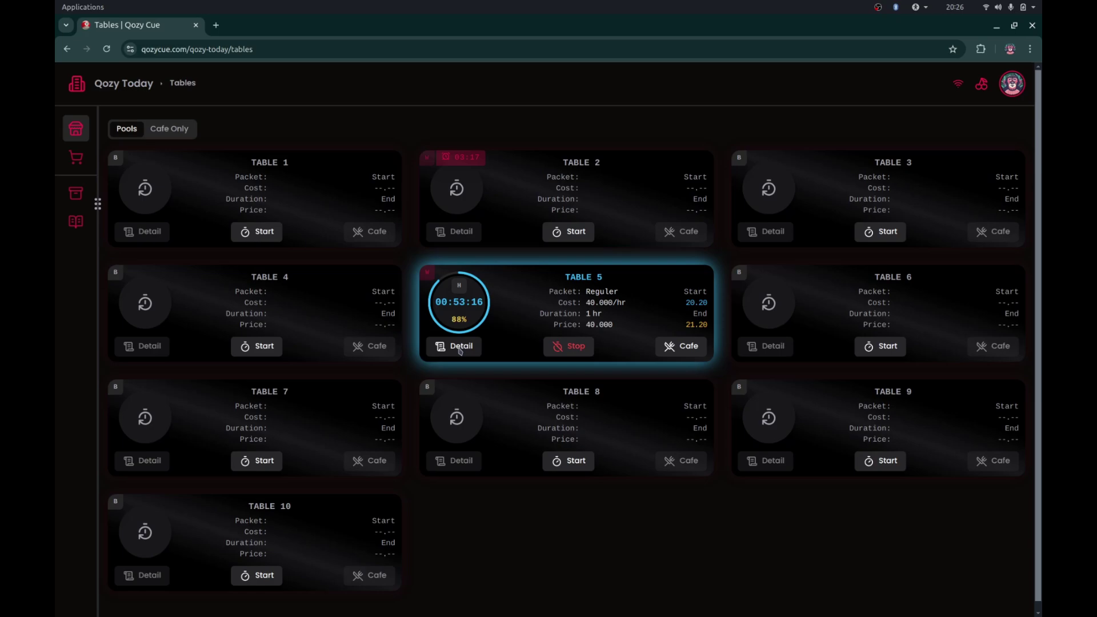
- Transfer Table 5's running Reguler session to Table 1, then check Table 5's remaining bookings
left_click(460, 348)
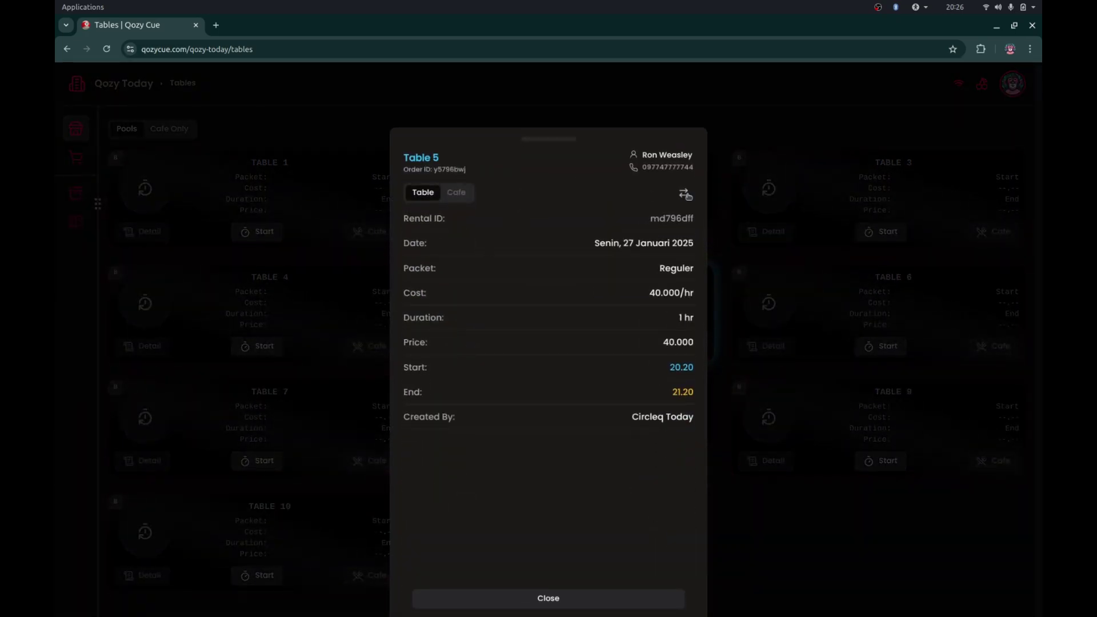
left_click(685, 194)
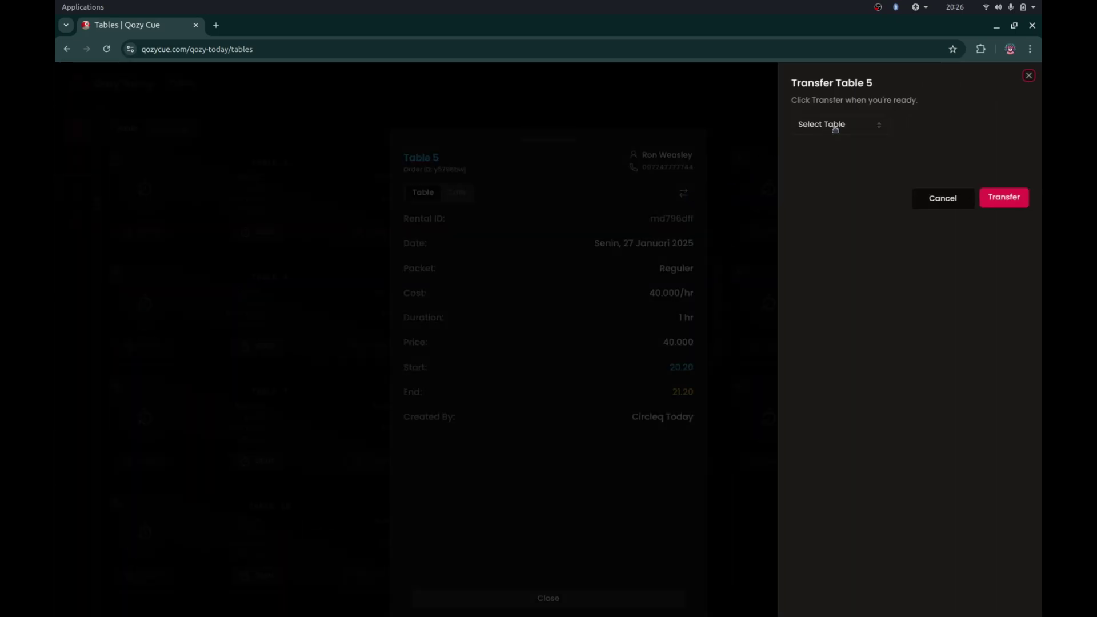
left_click(834, 125)
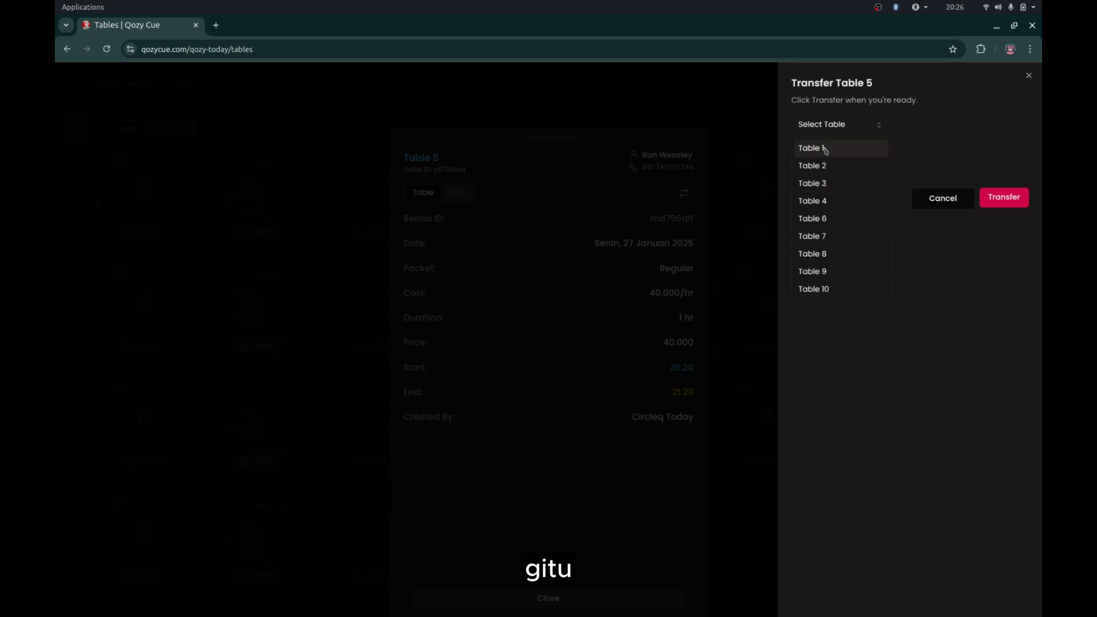
left_click(824, 149)
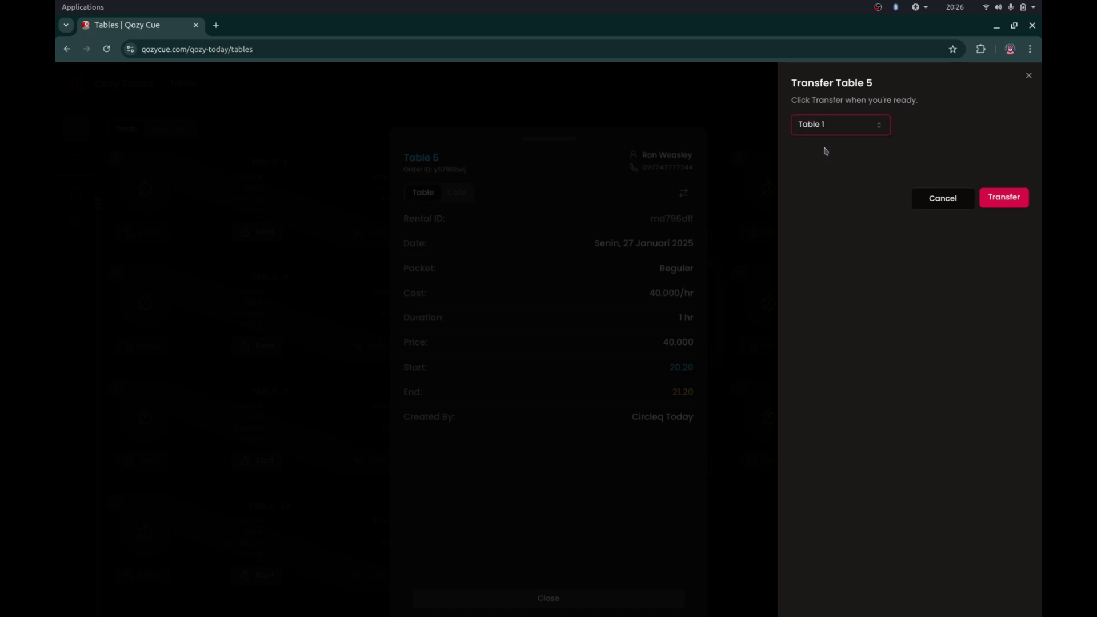
left_click(1005, 204)
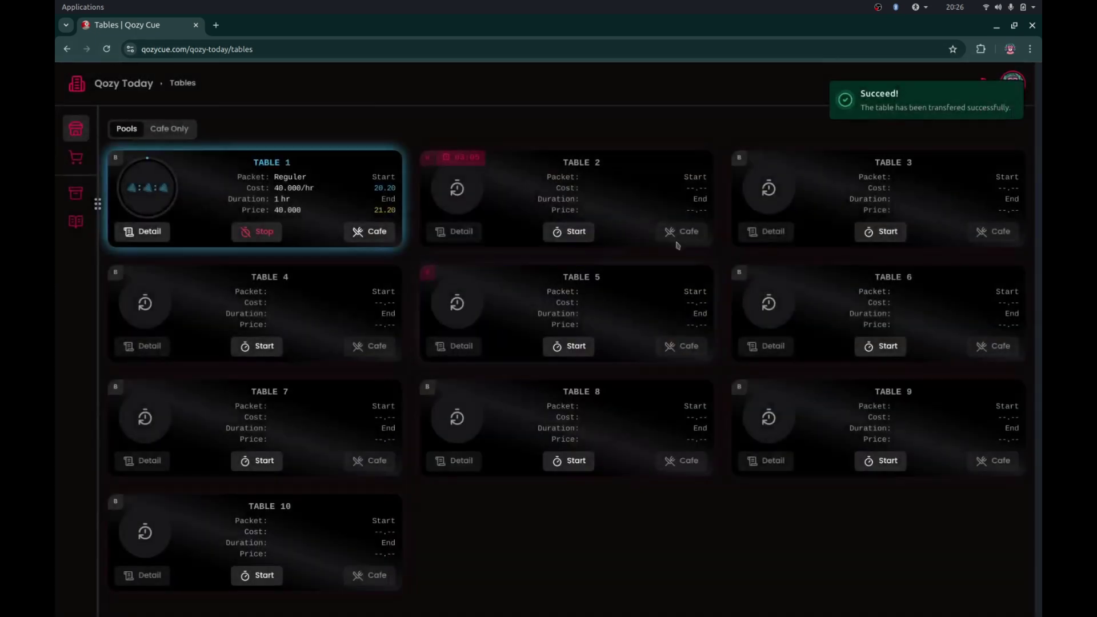
left_click(431, 276)
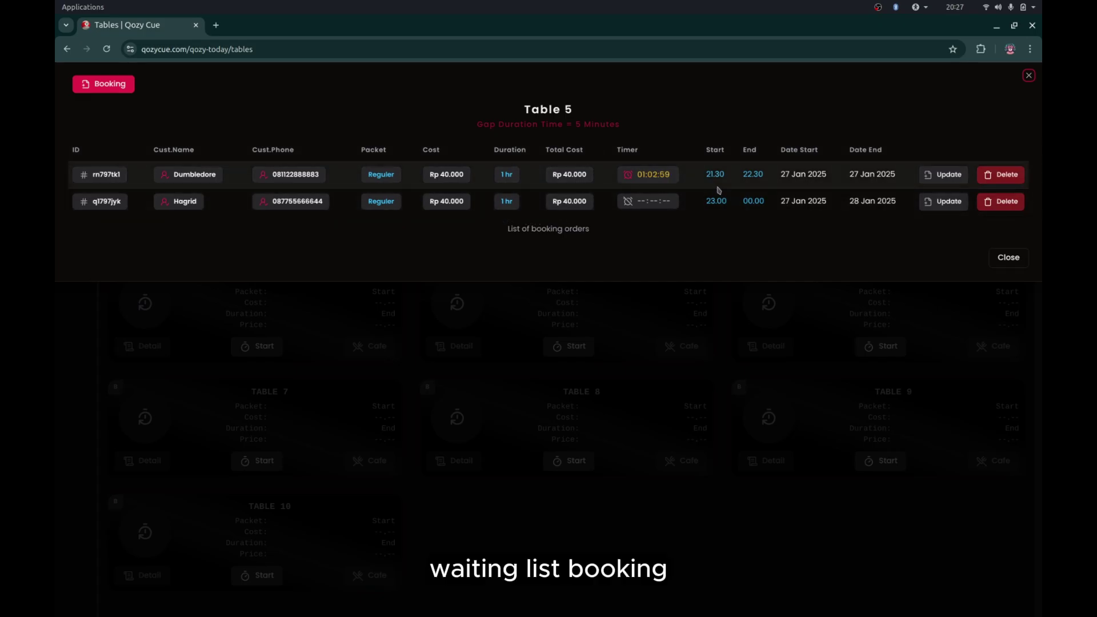
left_click(624, 304)
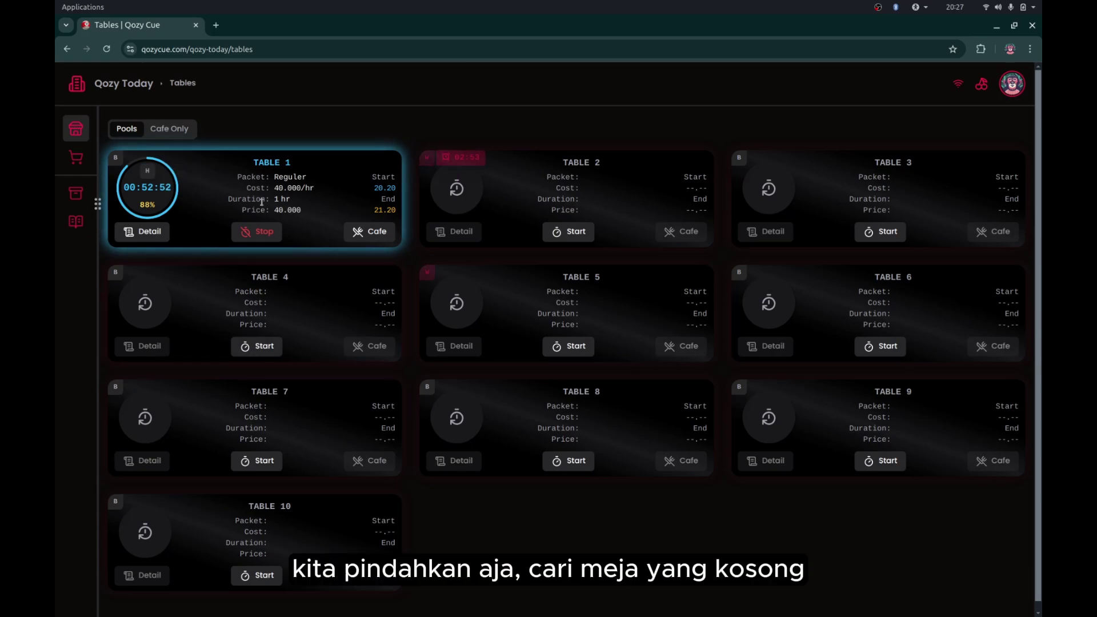
- Change Table 1's session duration to 4 hours, then correct it to 2 hours
left_click(147, 172)
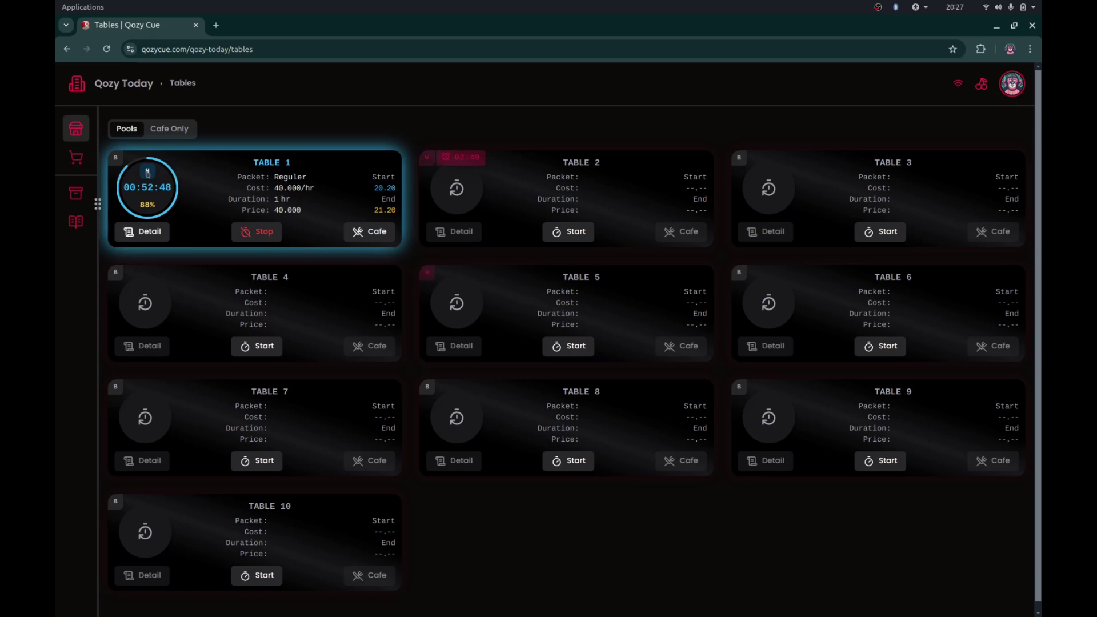
left_click(456, 347)
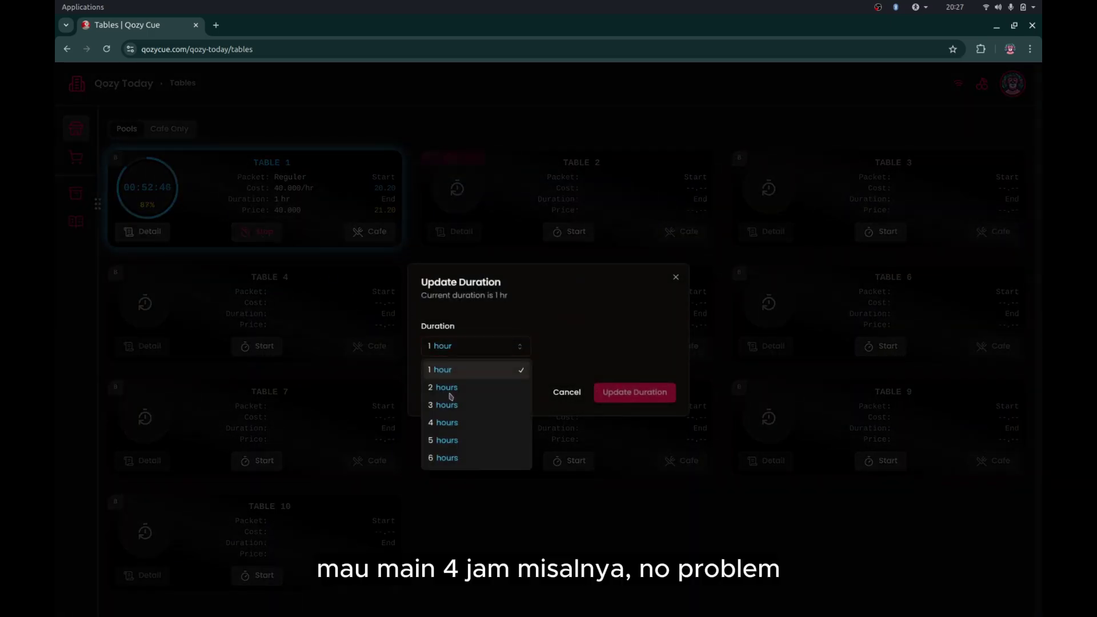
left_click(452, 421)
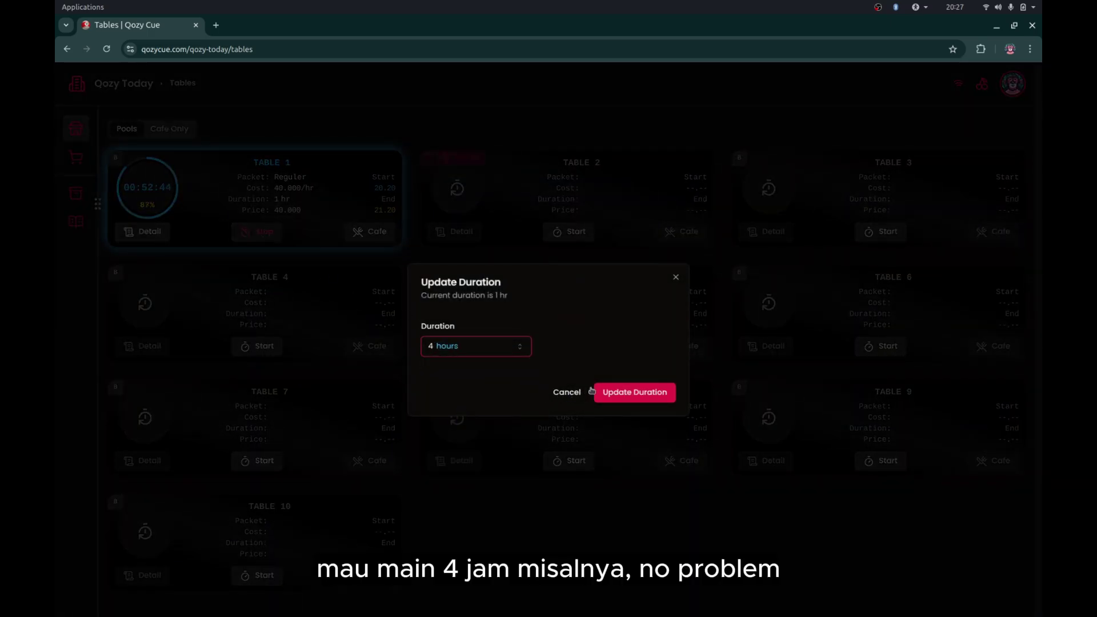
left_click(616, 396)
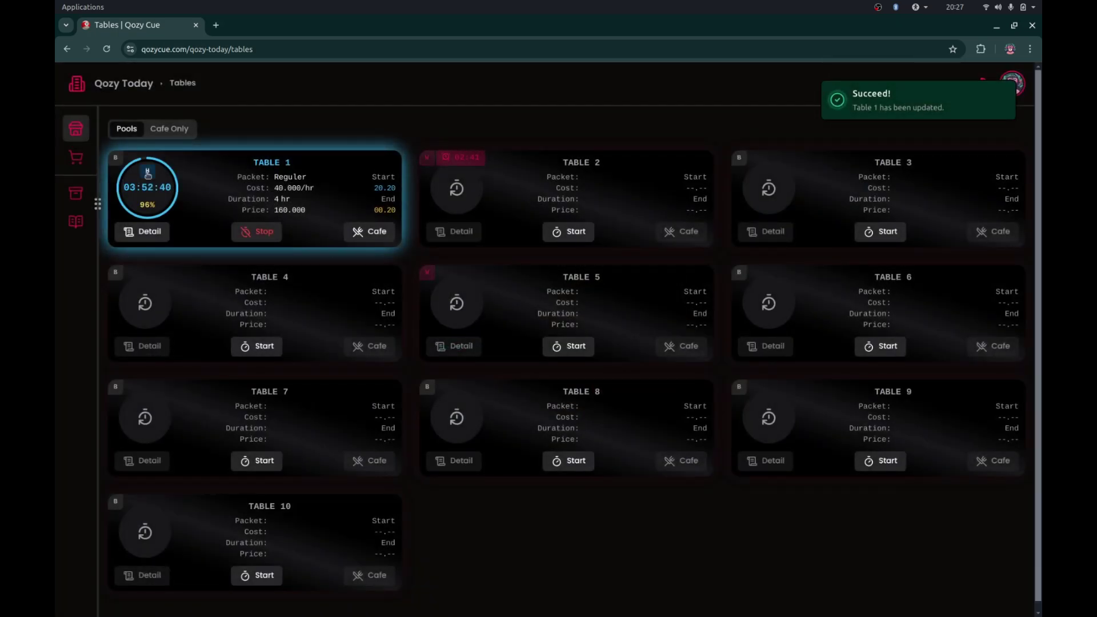
left_click(147, 173)
left_click(475, 347)
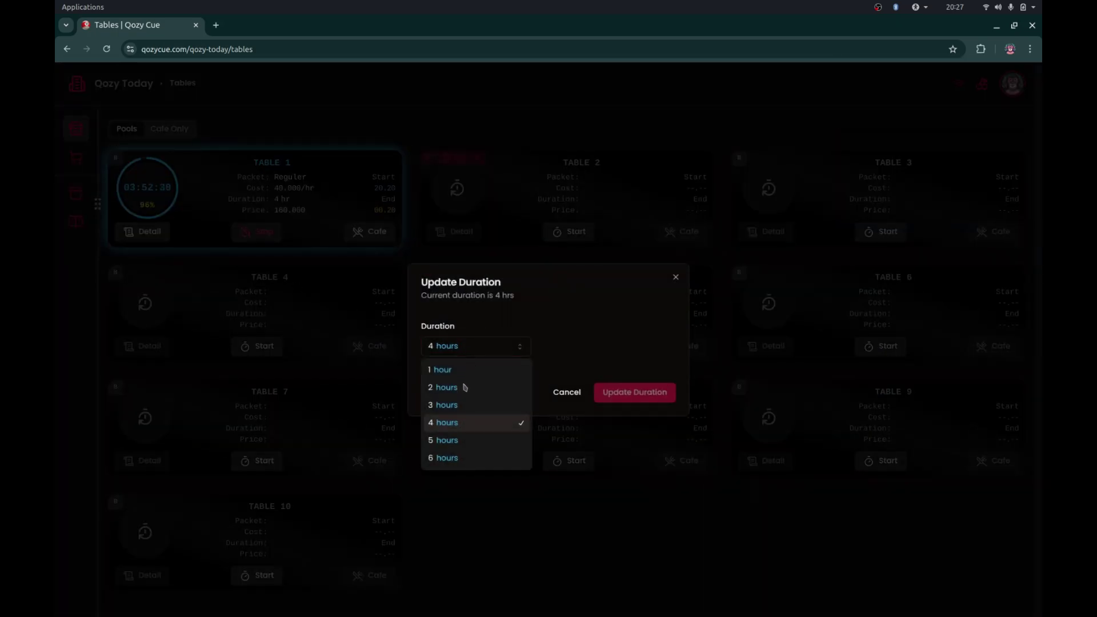
left_click(465, 387)
left_click(622, 398)
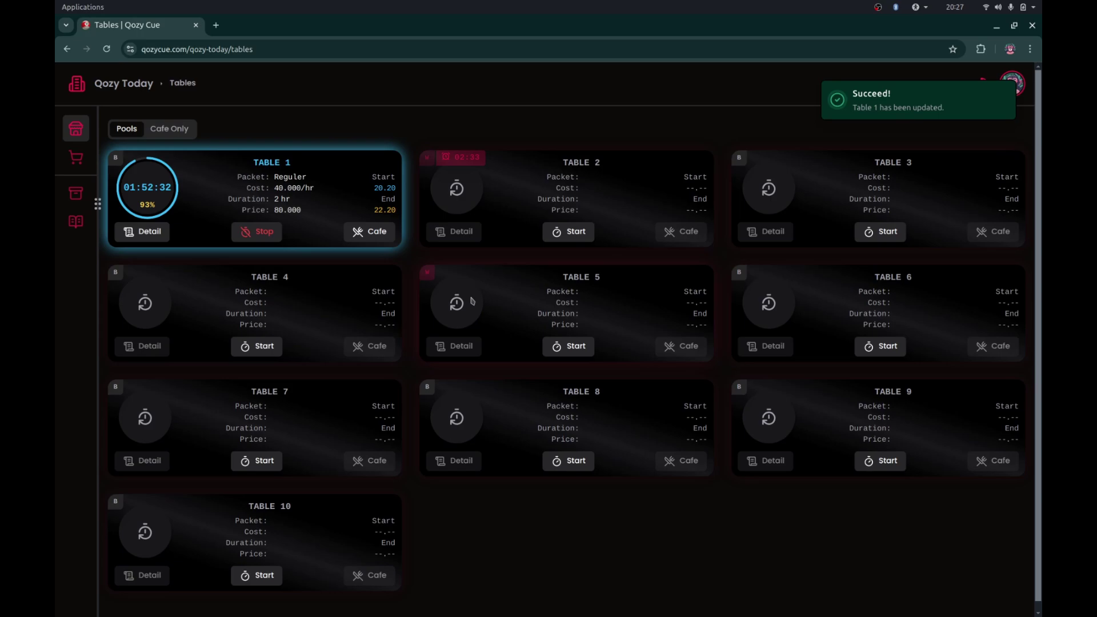
- After glancing at Table 5's bookings, set Table 2's second booking start minutes to 45 (21.45–22.45)
left_click(427, 273)
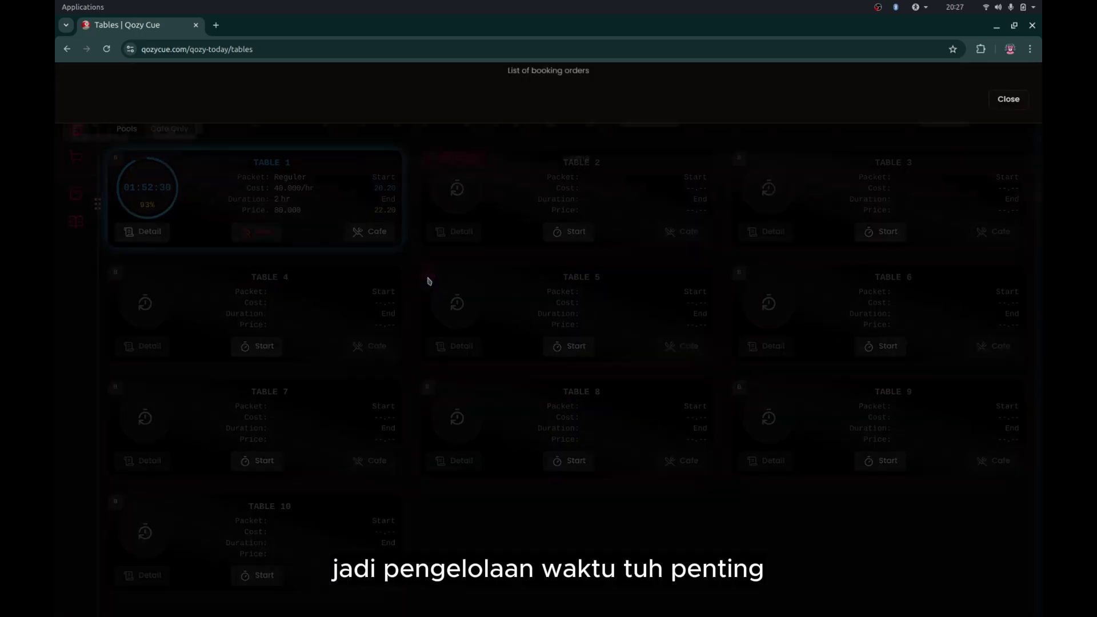
left_click(598, 366)
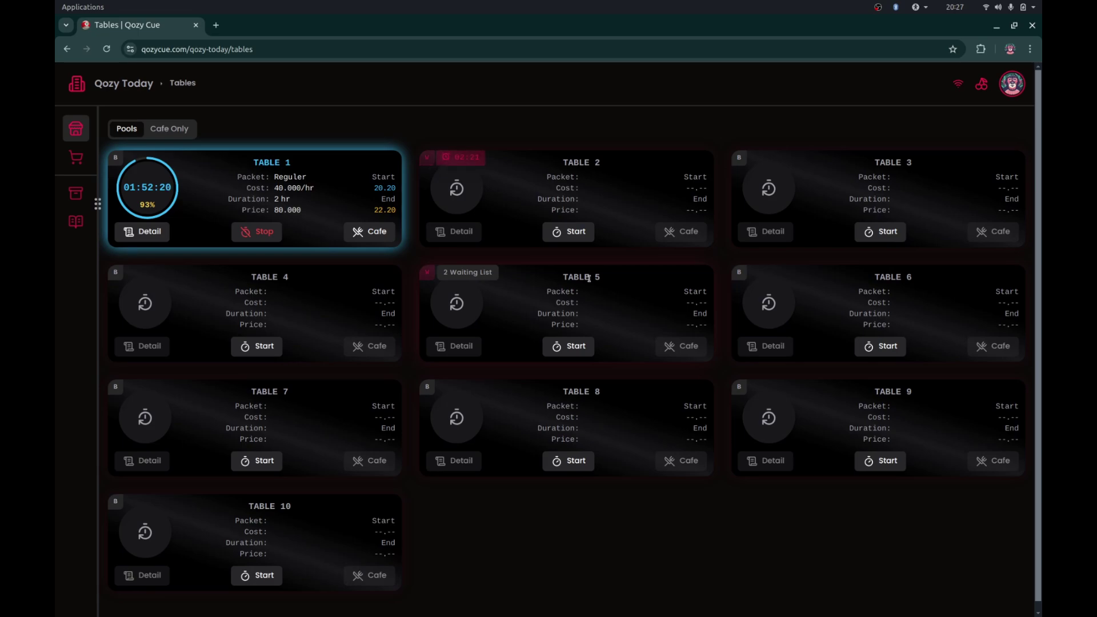
left_click(428, 163)
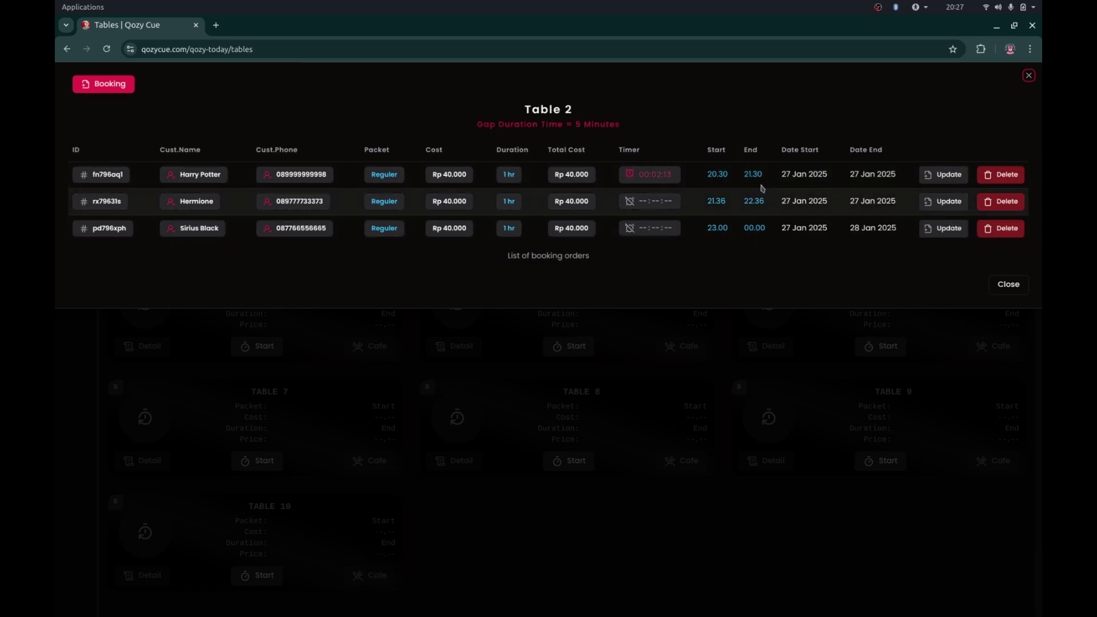
left_click(933, 203)
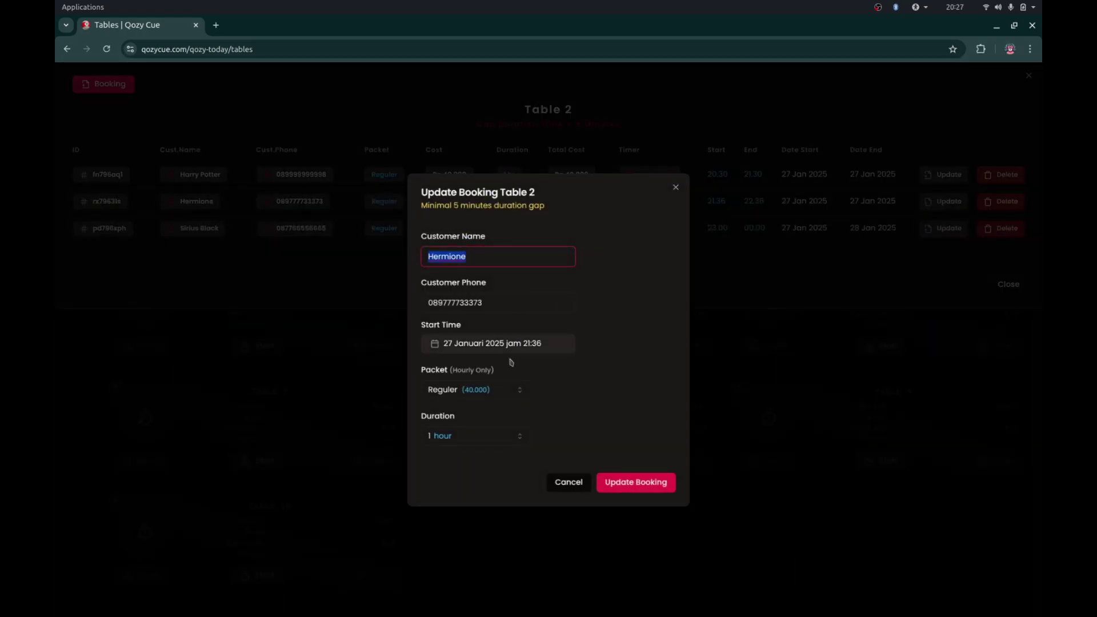
left_click(535, 351)
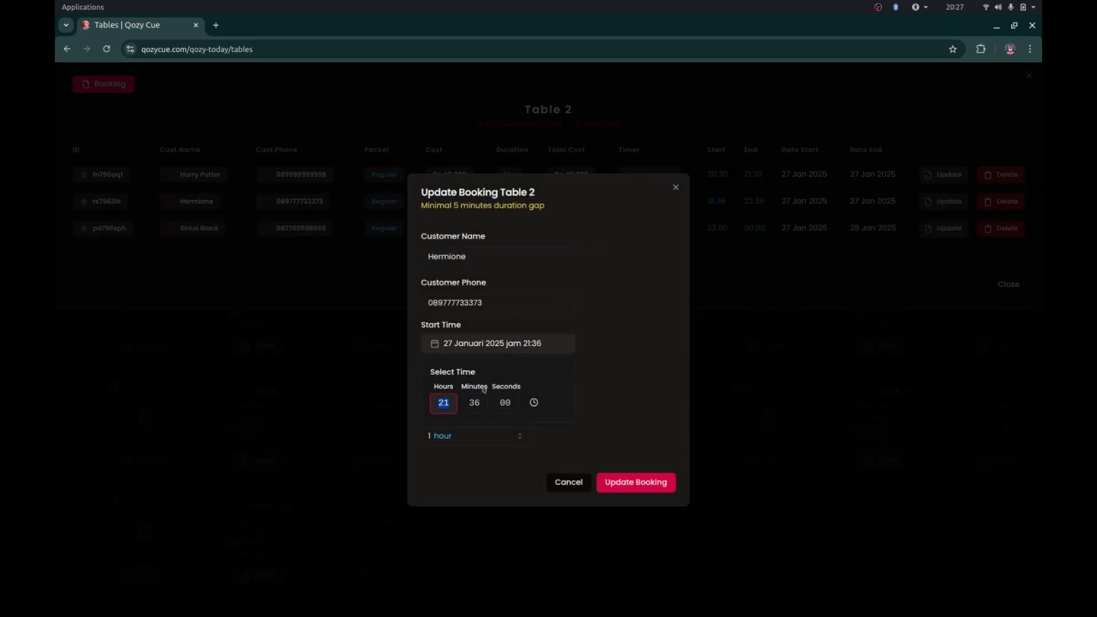
left_click(474, 404)
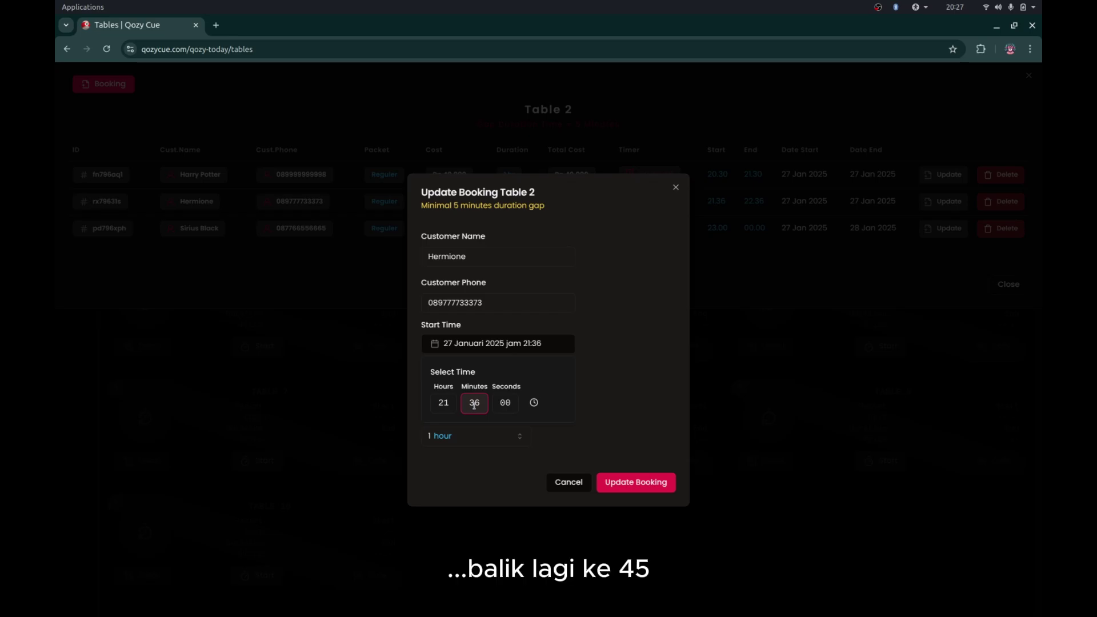
type("45")
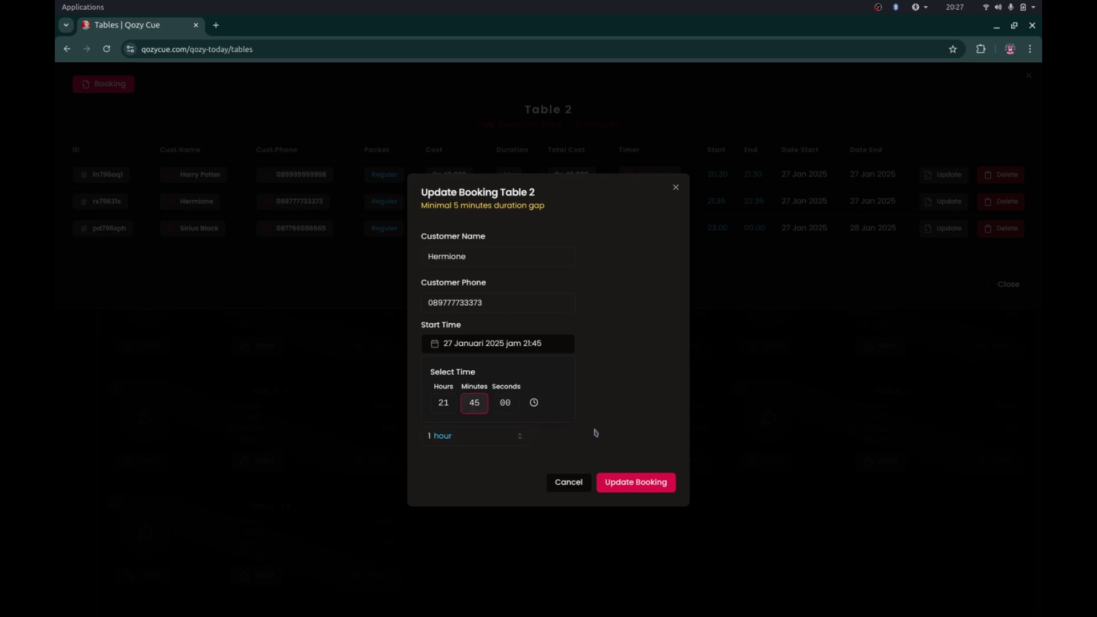
left_click_drag(612, 427, 623, 486)
left_click(623, 487)
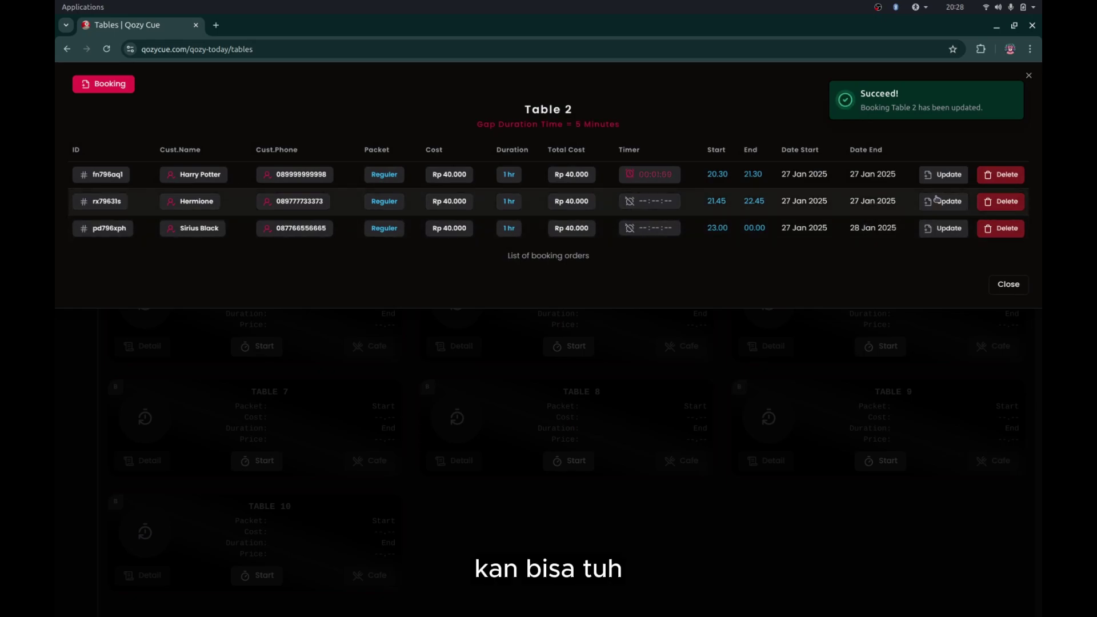
left_click(934, 393)
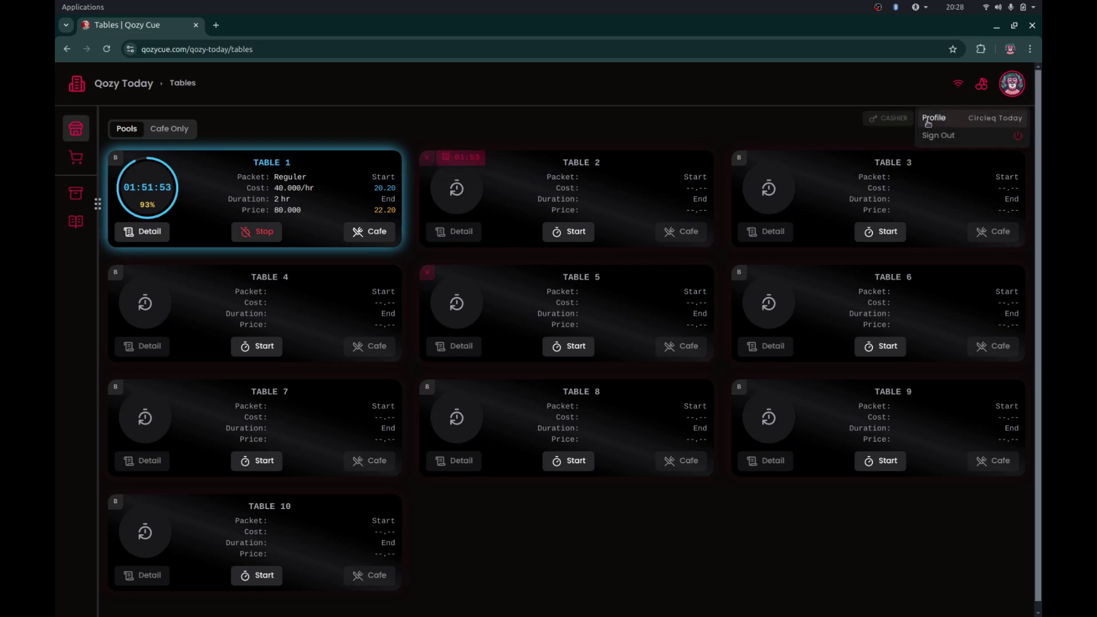
- Try deleting Table 2's second booking, which is denied
left_click(428, 161)
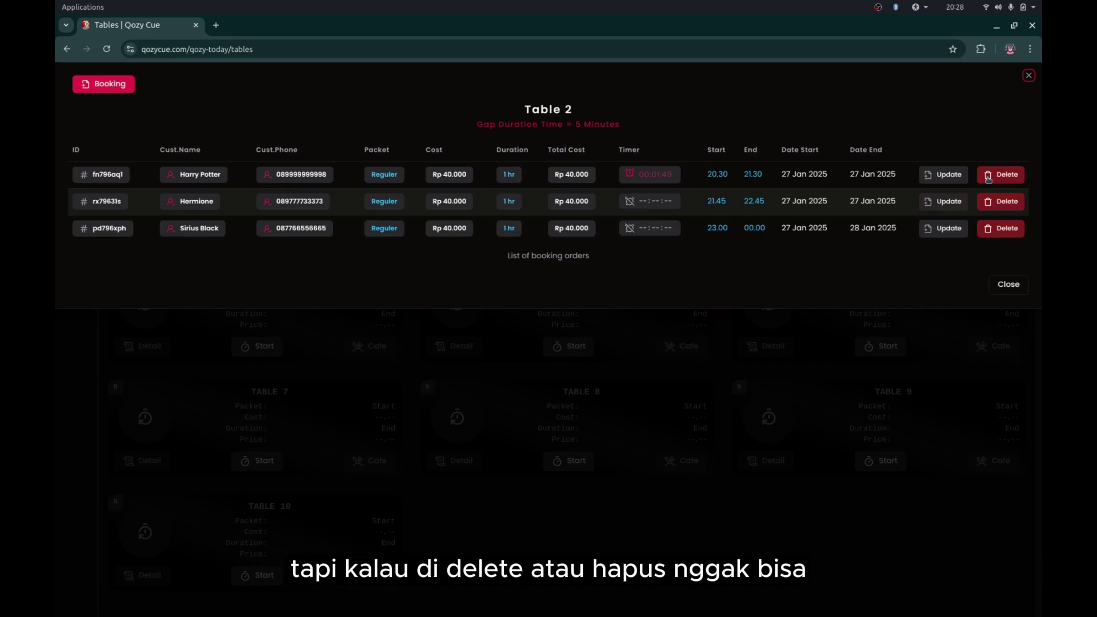
left_click(1003, 206)
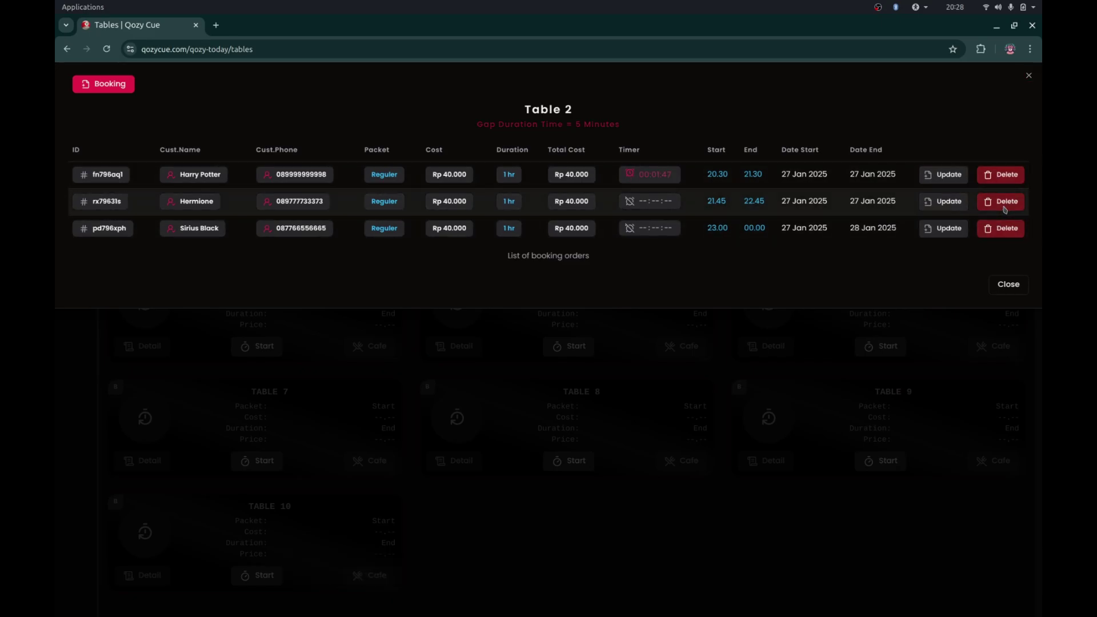
left_click(649, 368)
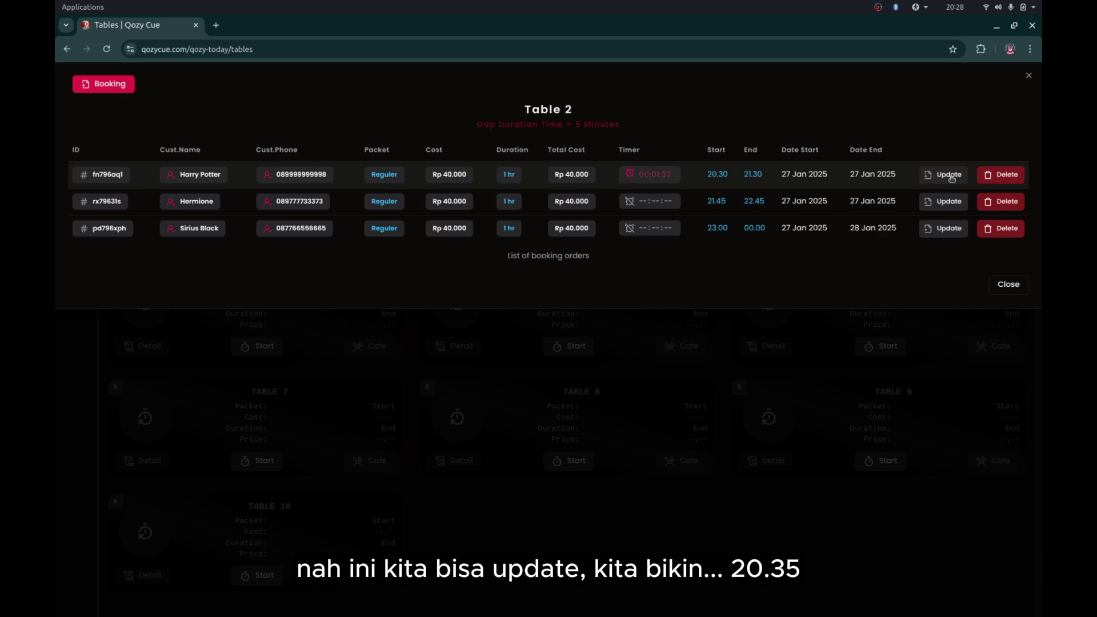
- Change the first Table 2 booking's start to 20.35 so it runs 20.35–21.35
left_click(949, 175)
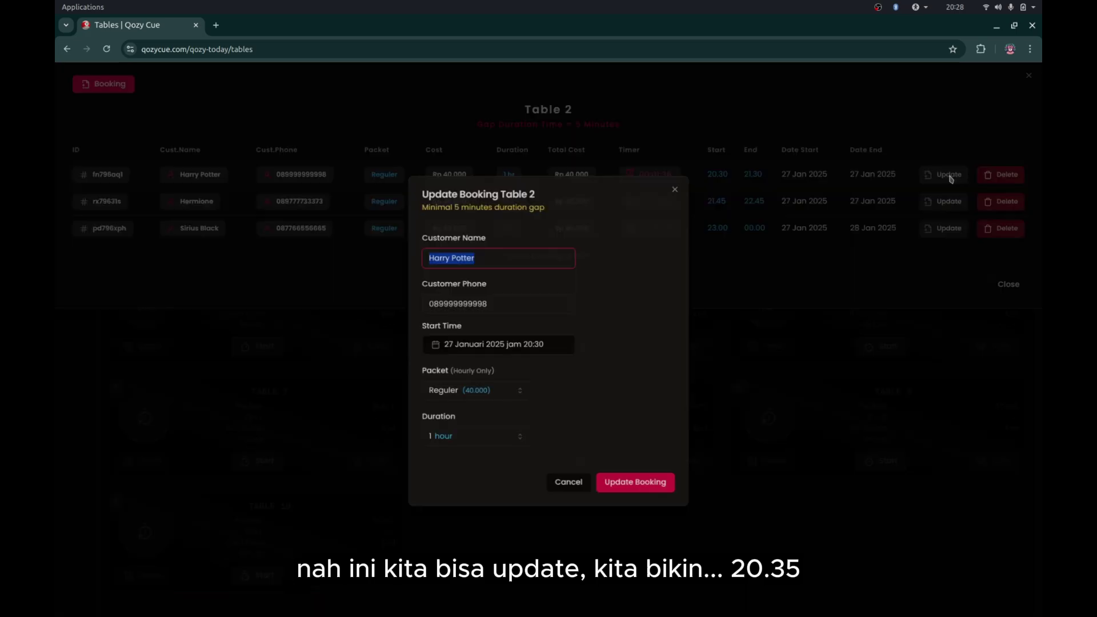
left_click(541, 344)
left_click(473, 403)
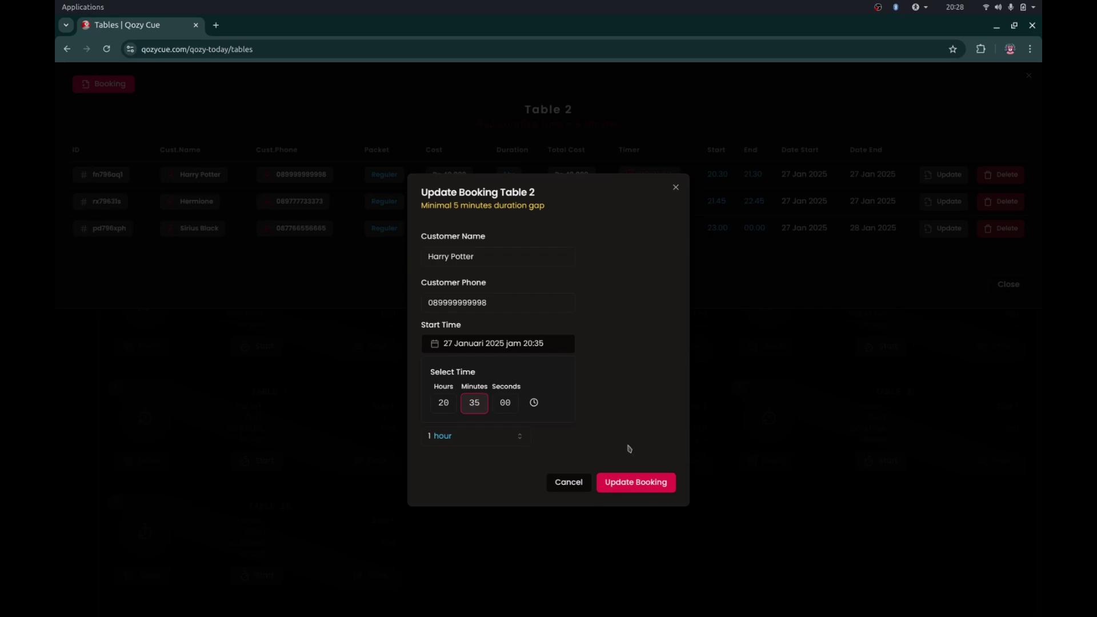
left_click(629, 486)
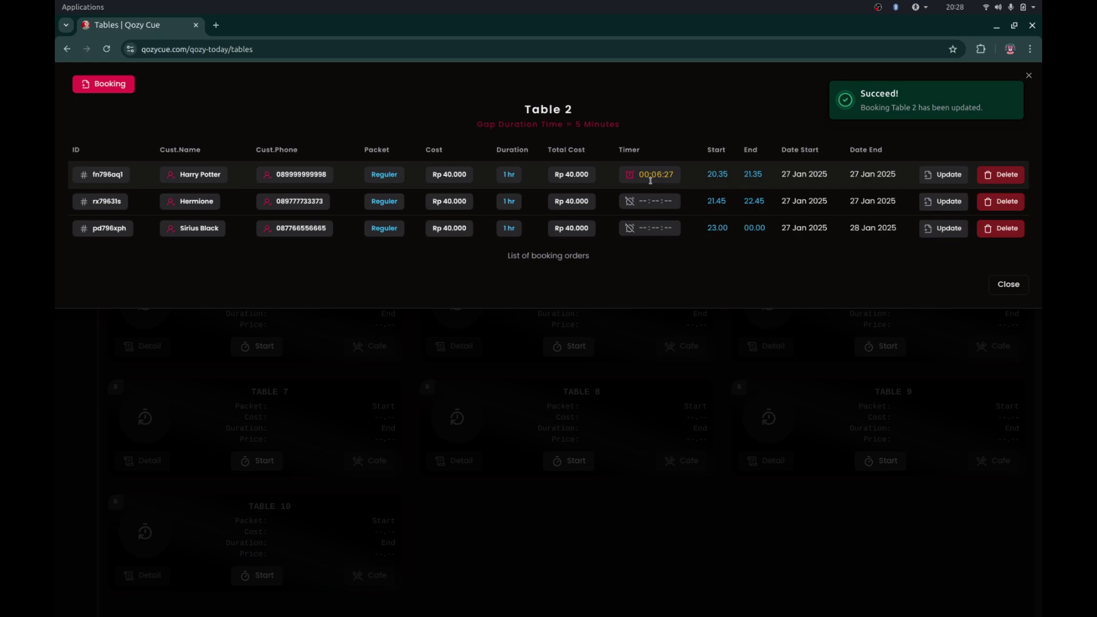
left_click(748, 353)
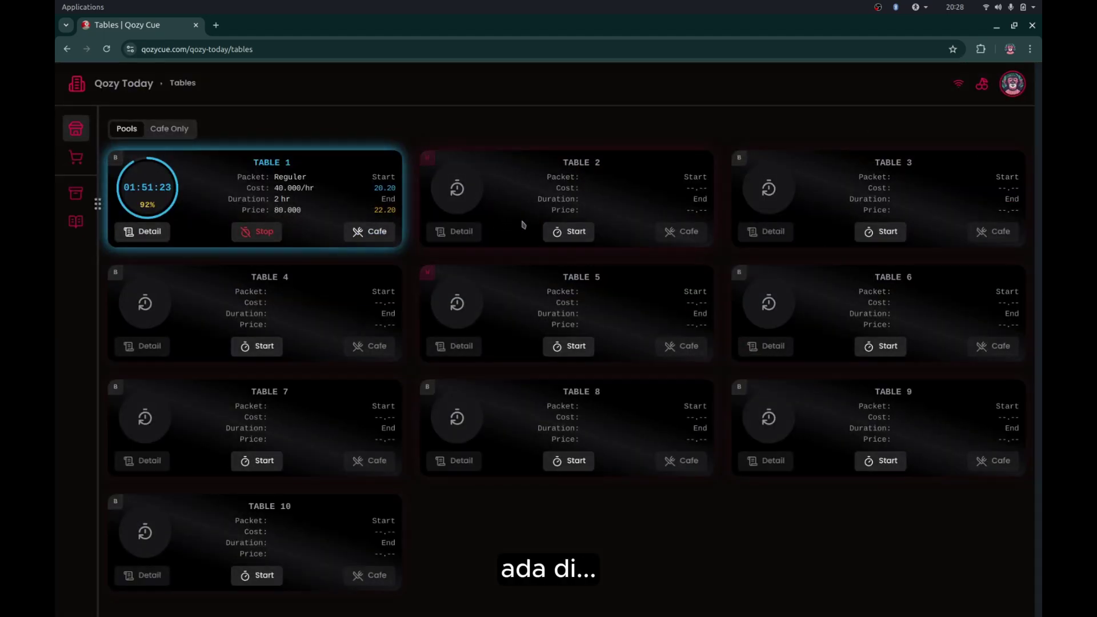
left_click(568, 231)
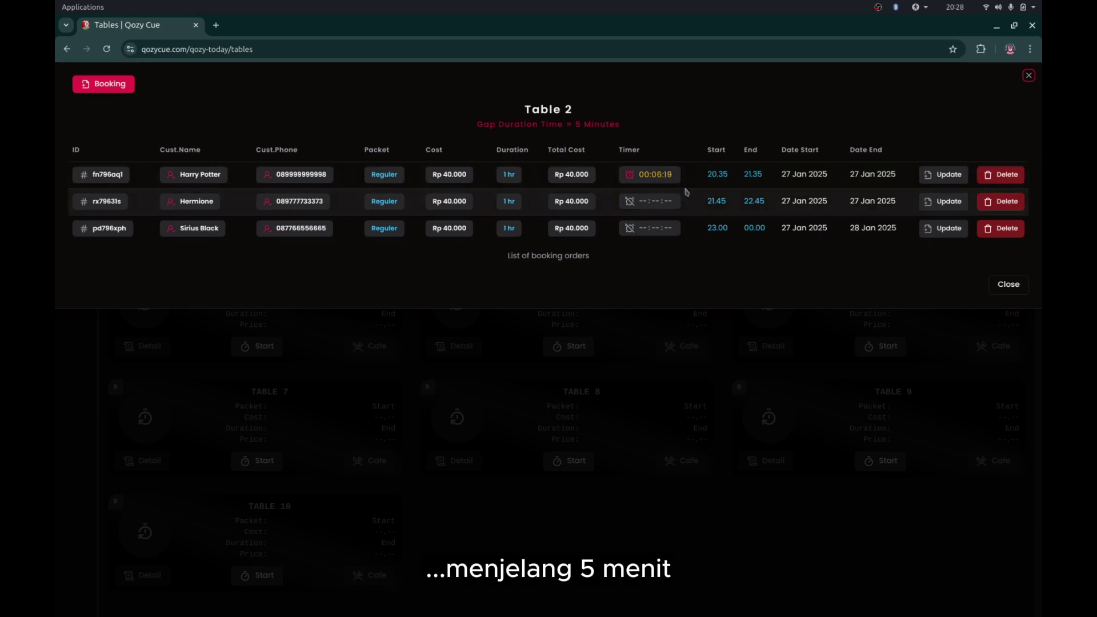
left_click(698, 347)
mouse_move(474, 159)
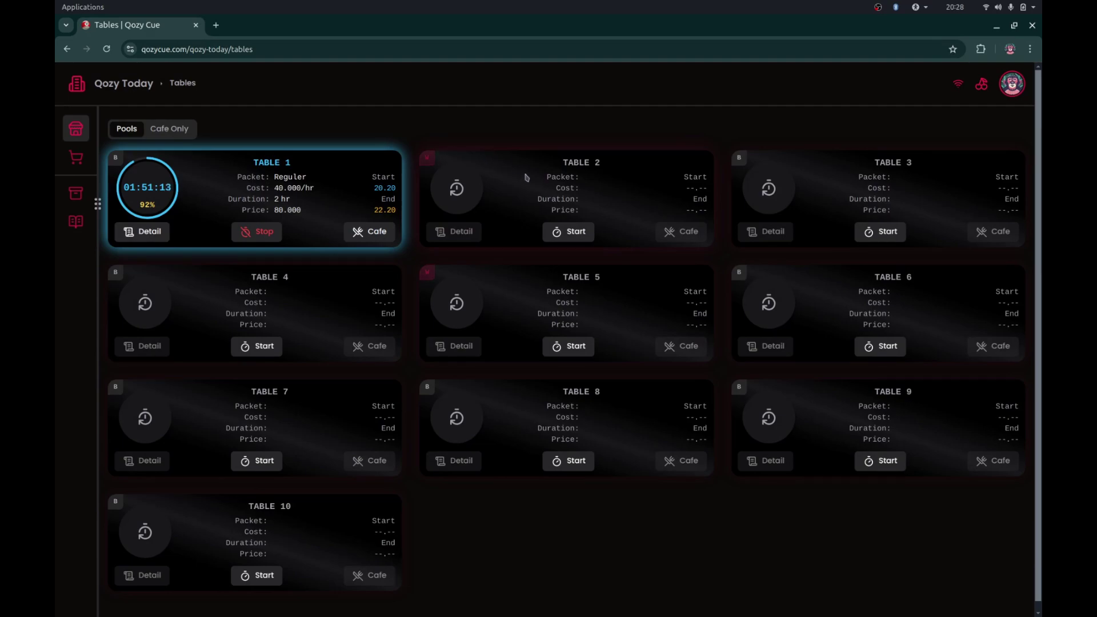
left_click(426, 162)
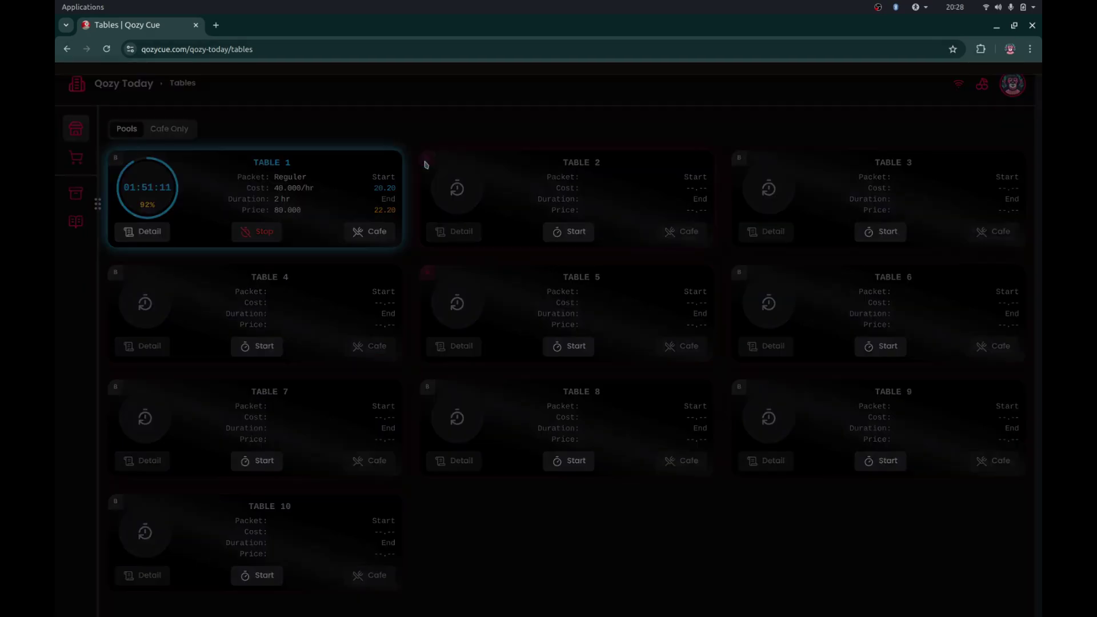
left_click(679, 336)
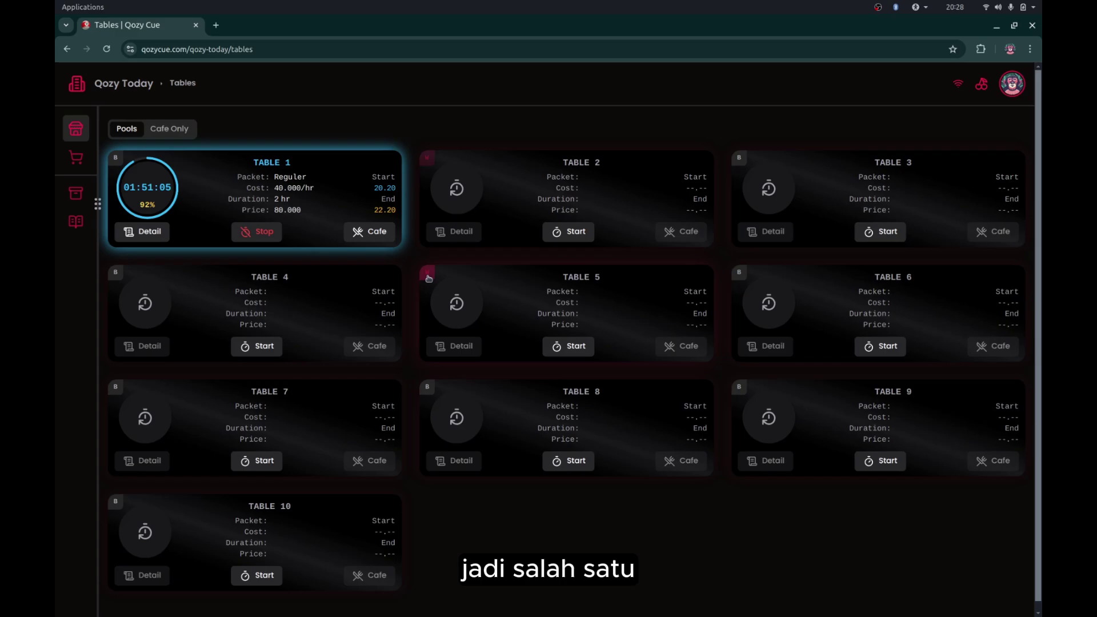
mouse_move(426, 162)
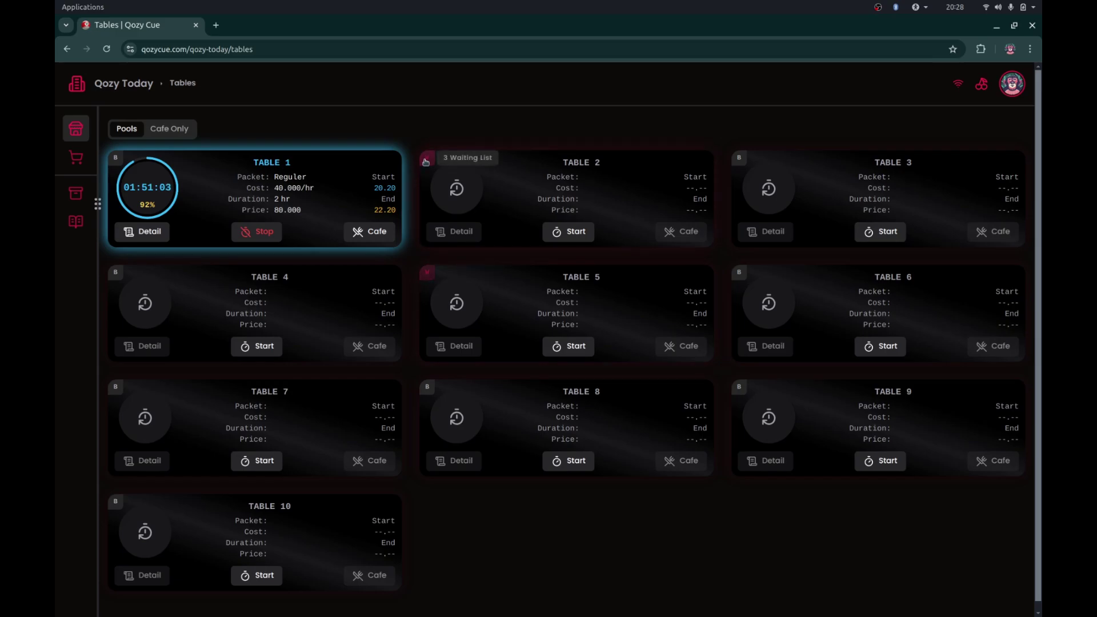
left_click(426, 162)
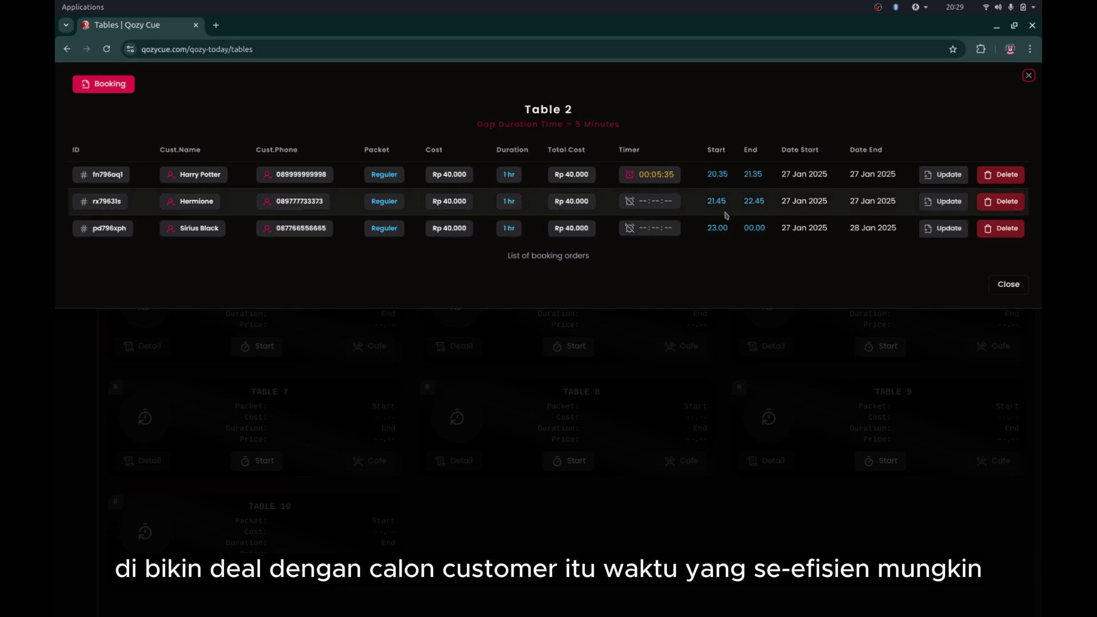
left_click(750, 341)
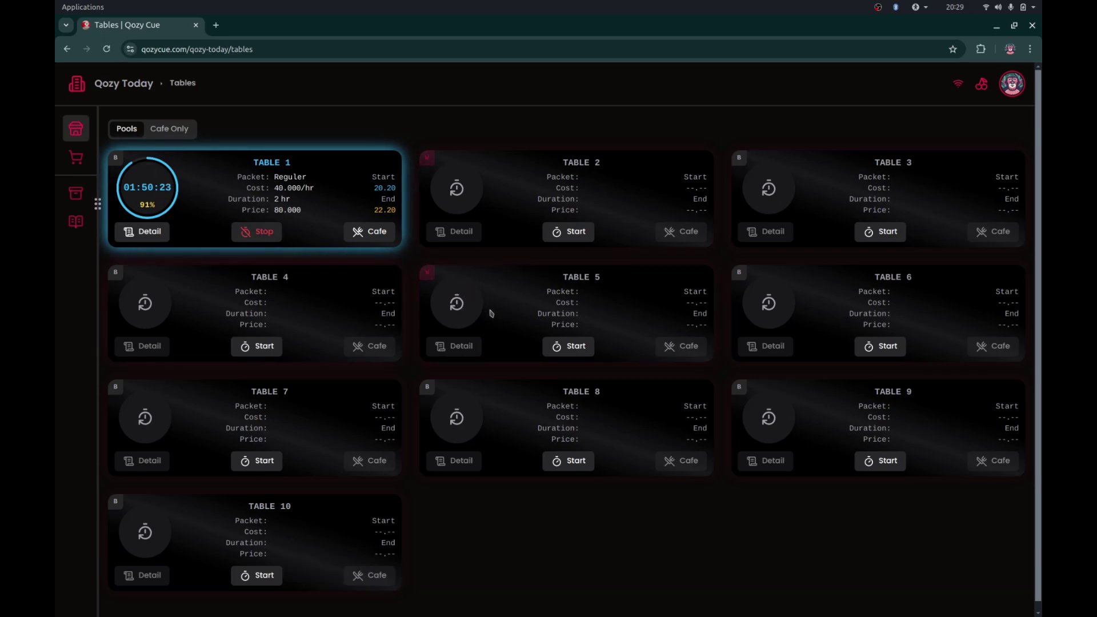
left_click(429, 278)
left_click(585, 349)
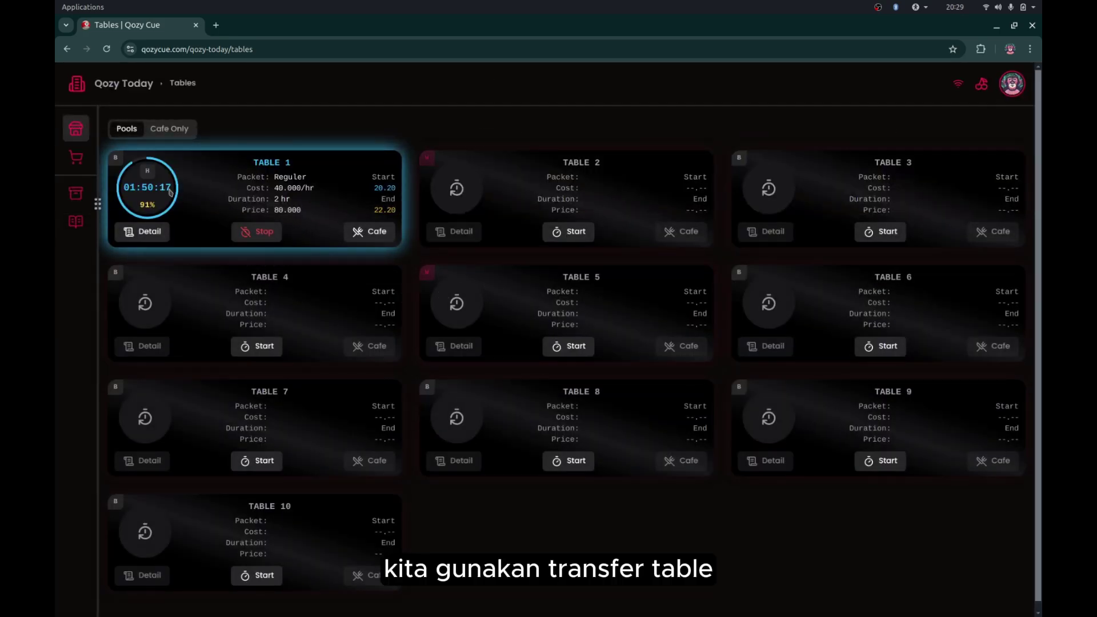
left_click(143, 231)
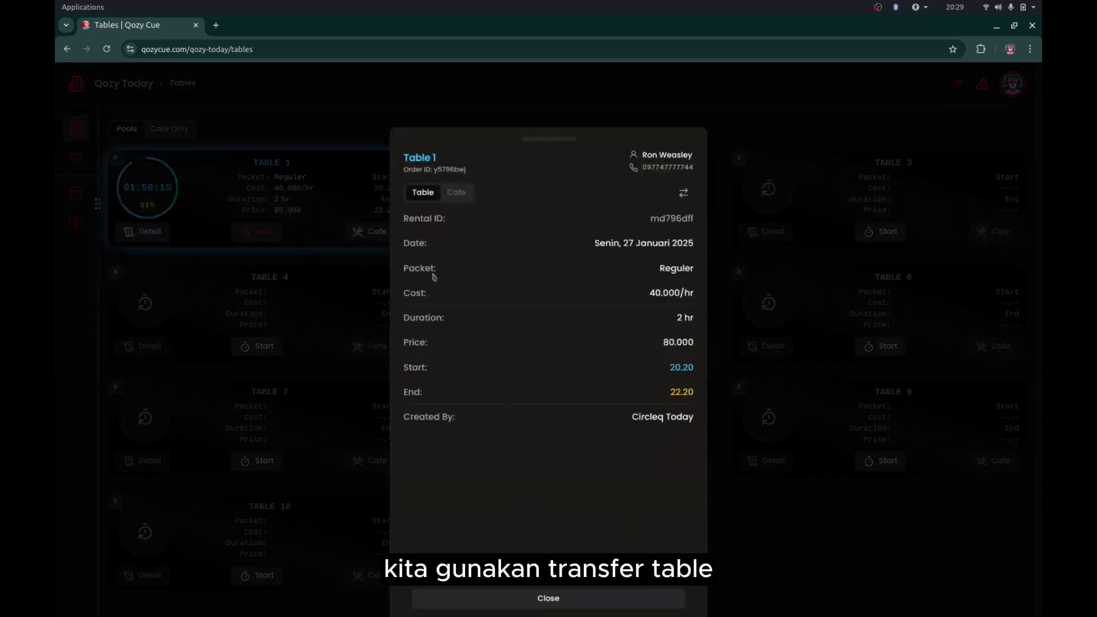
left_click(685, 193)
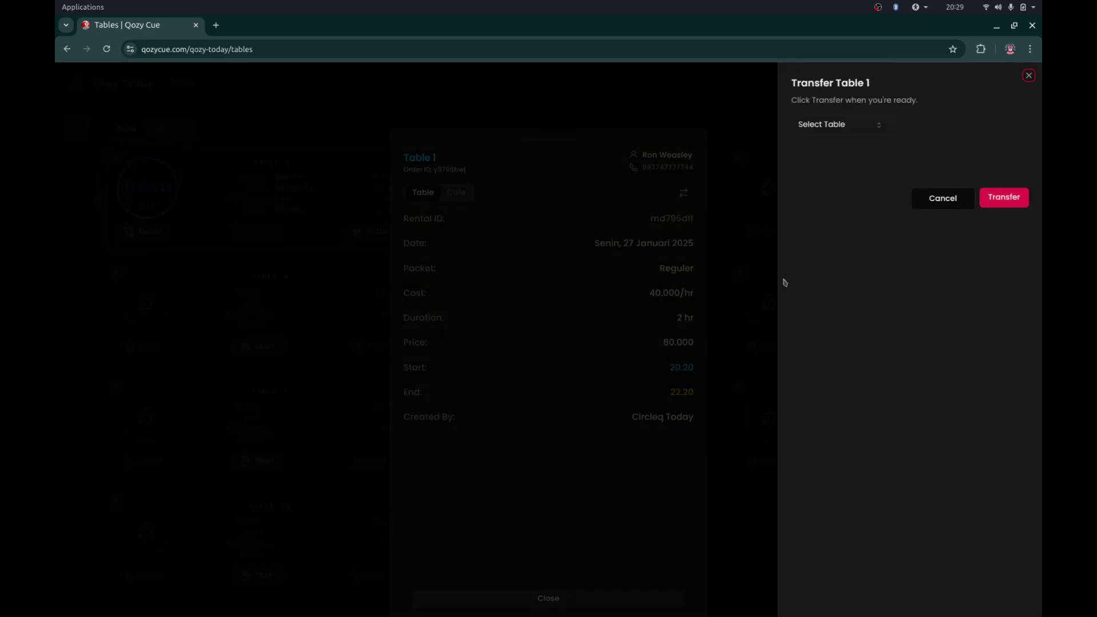
left_click(721, 251)
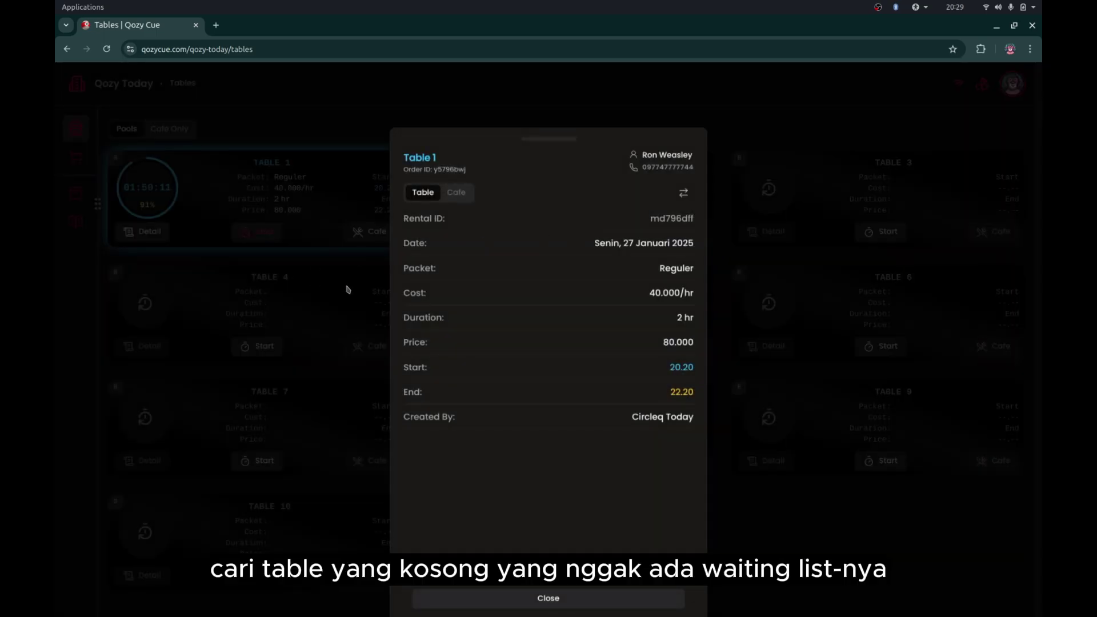
left_click(347, 289)
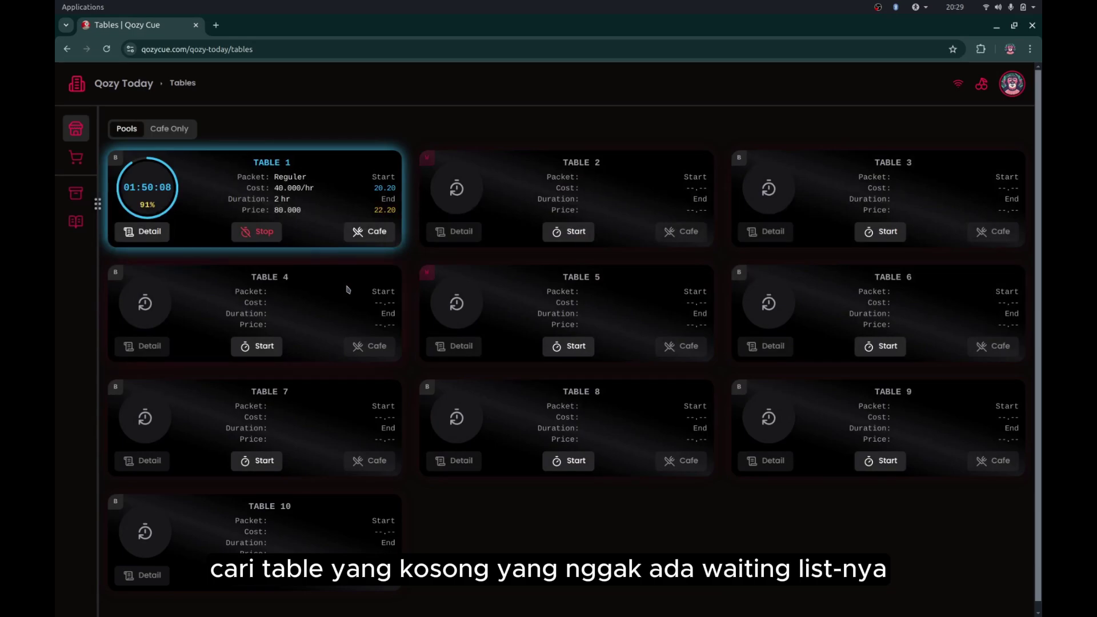
left_click(148, 232)
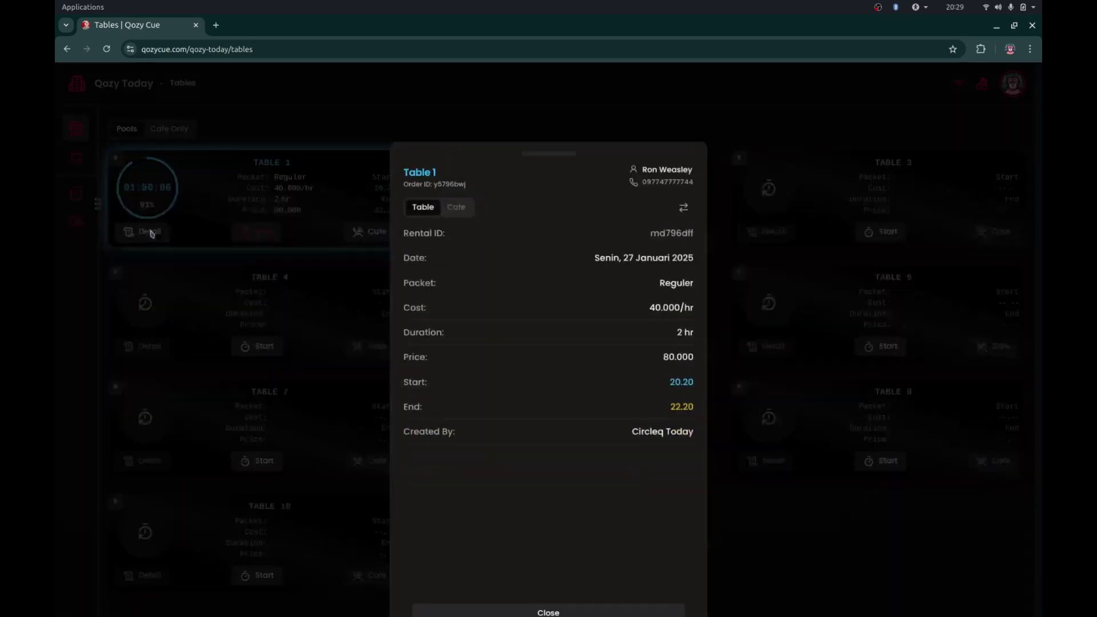
left_click(684, 193)
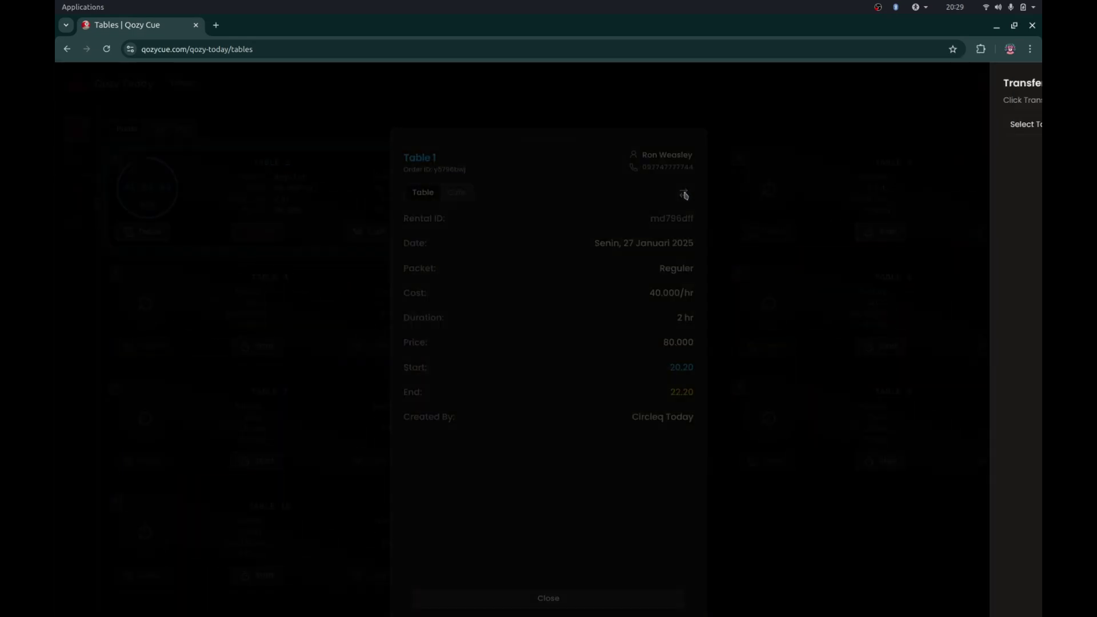
left_click(842, 128)
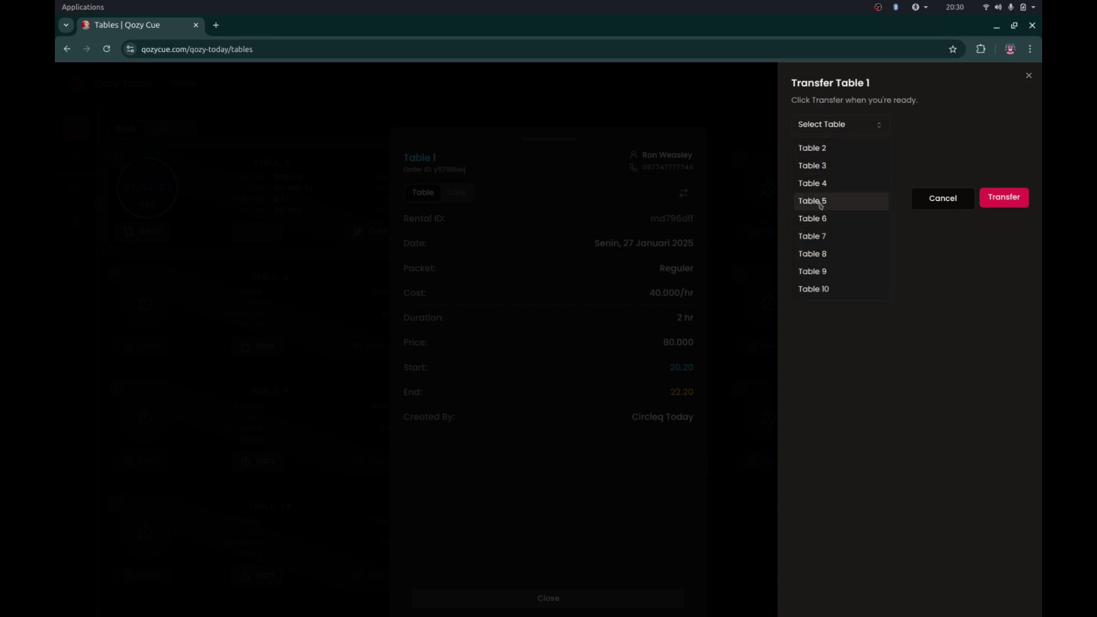
left_click(740, 199)
left_click(227, 270)
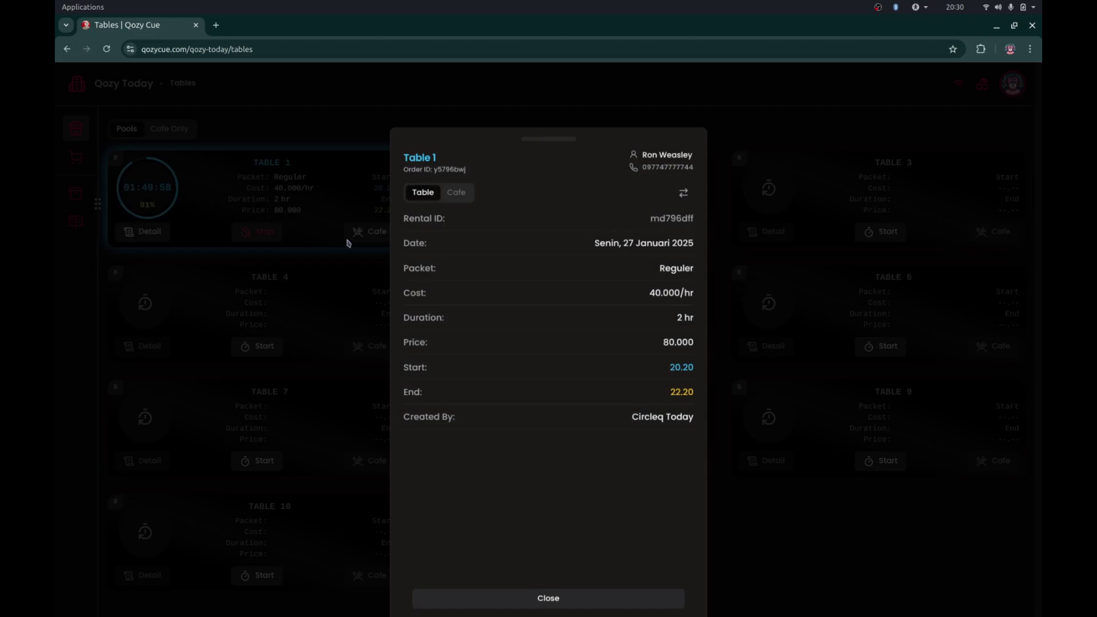
left_click(717, 113)
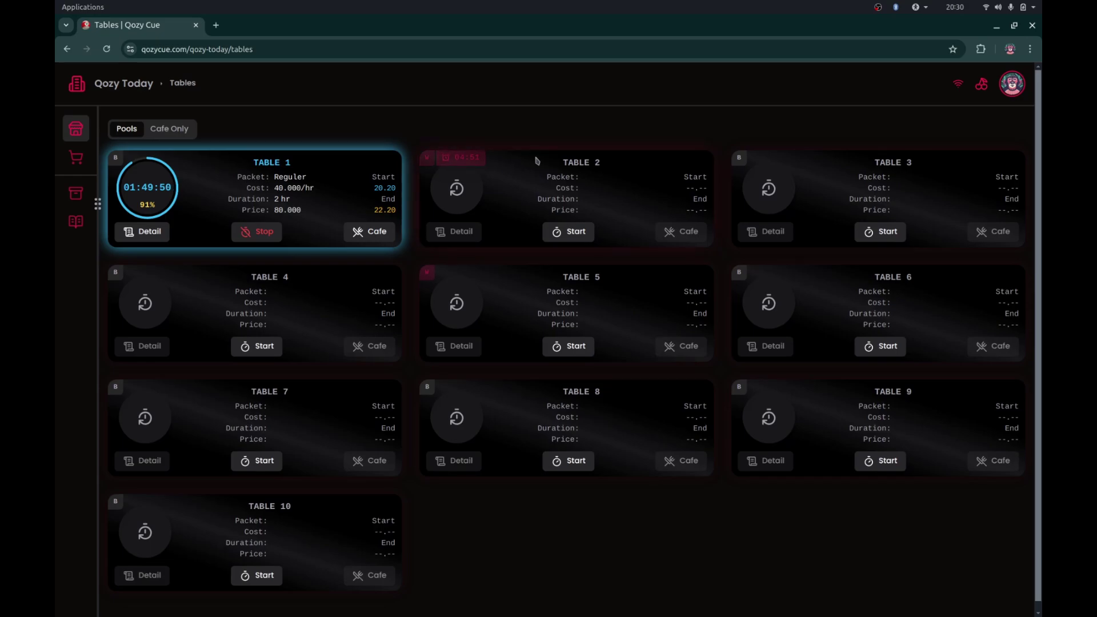
- Load the public qozycue.com/qozy-today page in a private browser window
left_click(82, 90)
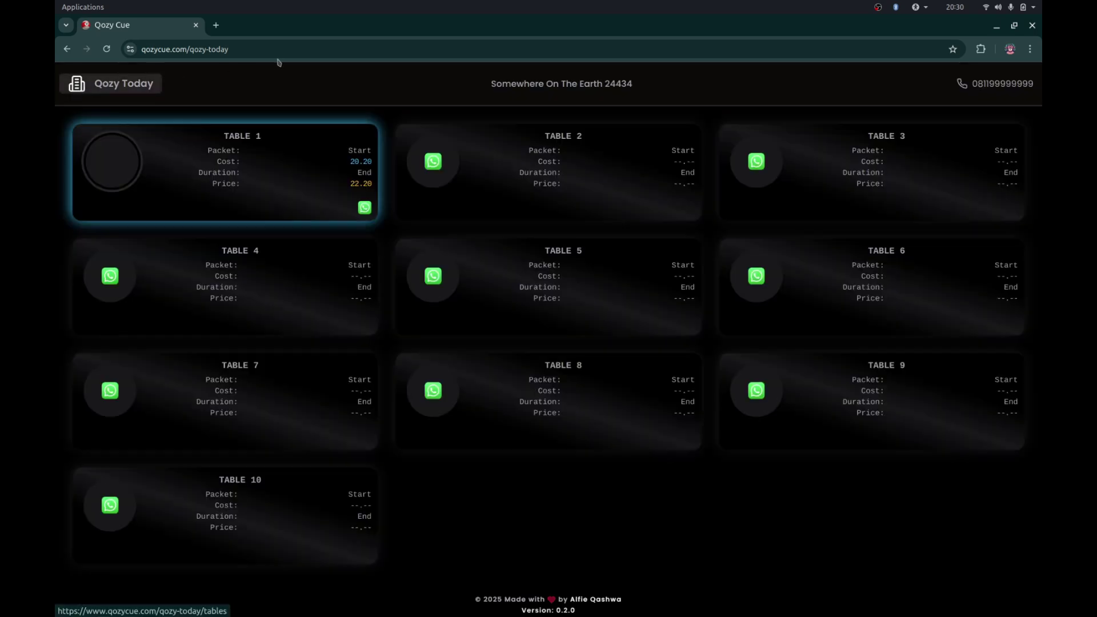
left_click(284, 53)
key("ctrl+c")
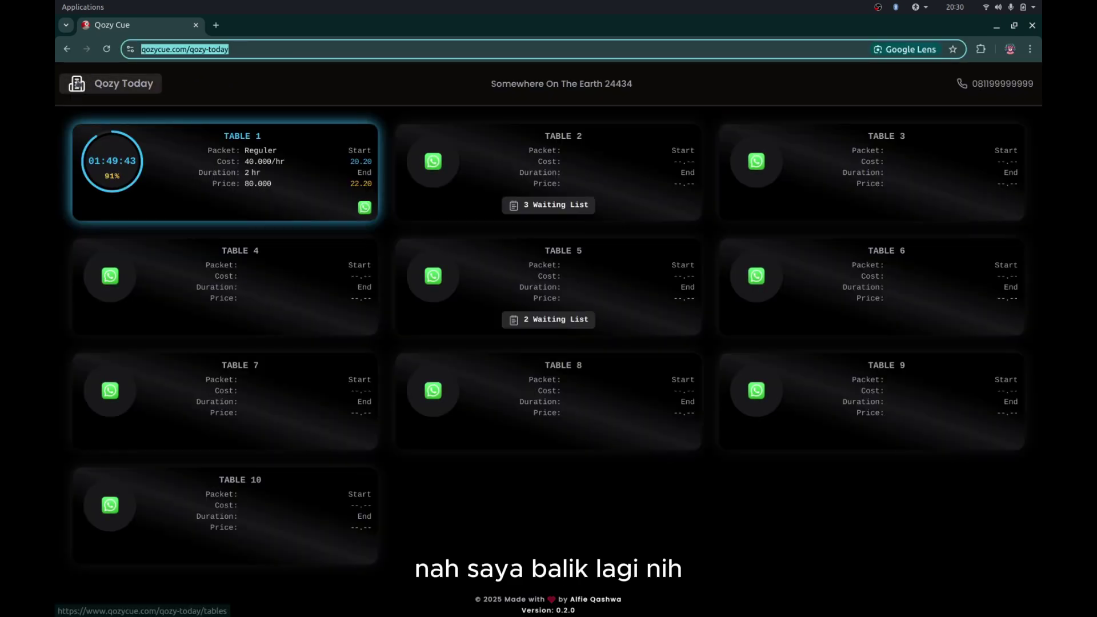
left_click(78, 84)
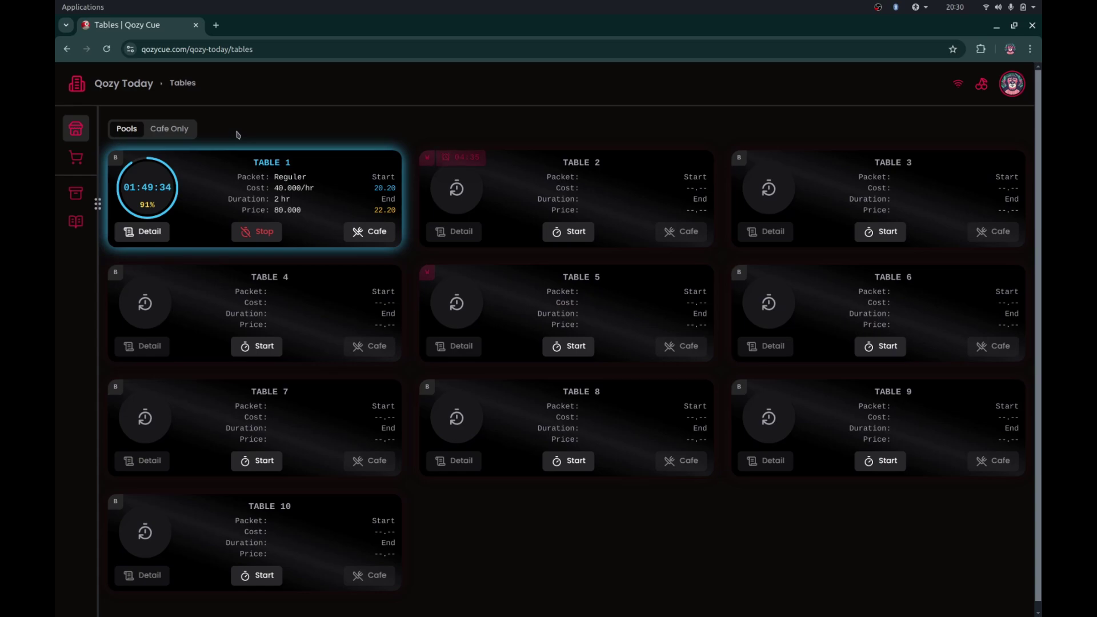
key("ctrl+shift+n")
key("ctrl+v")
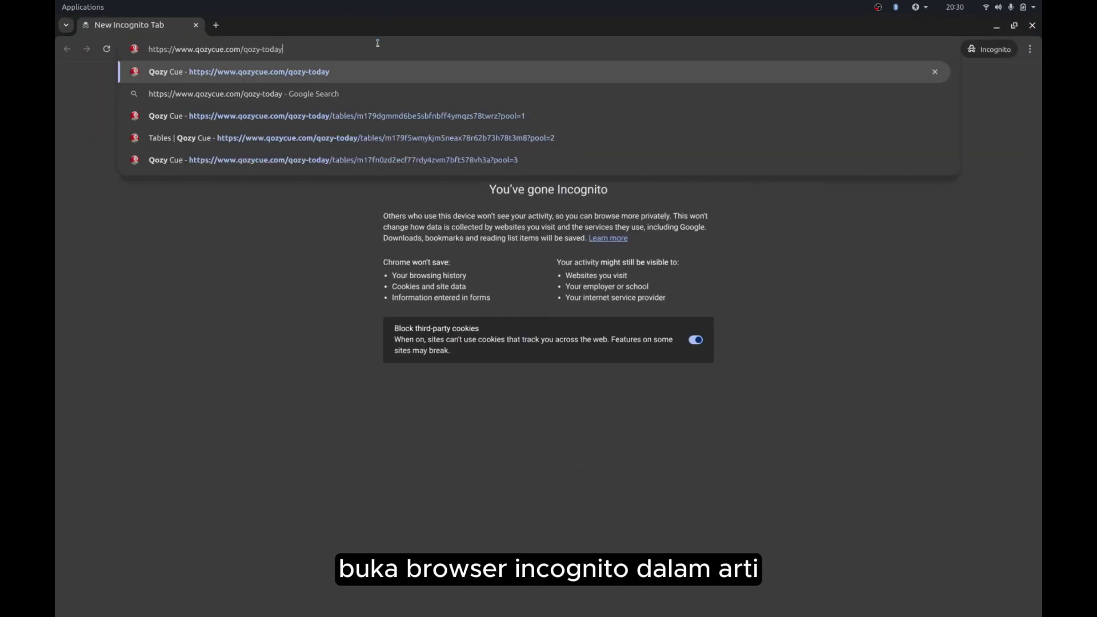
key("Return")
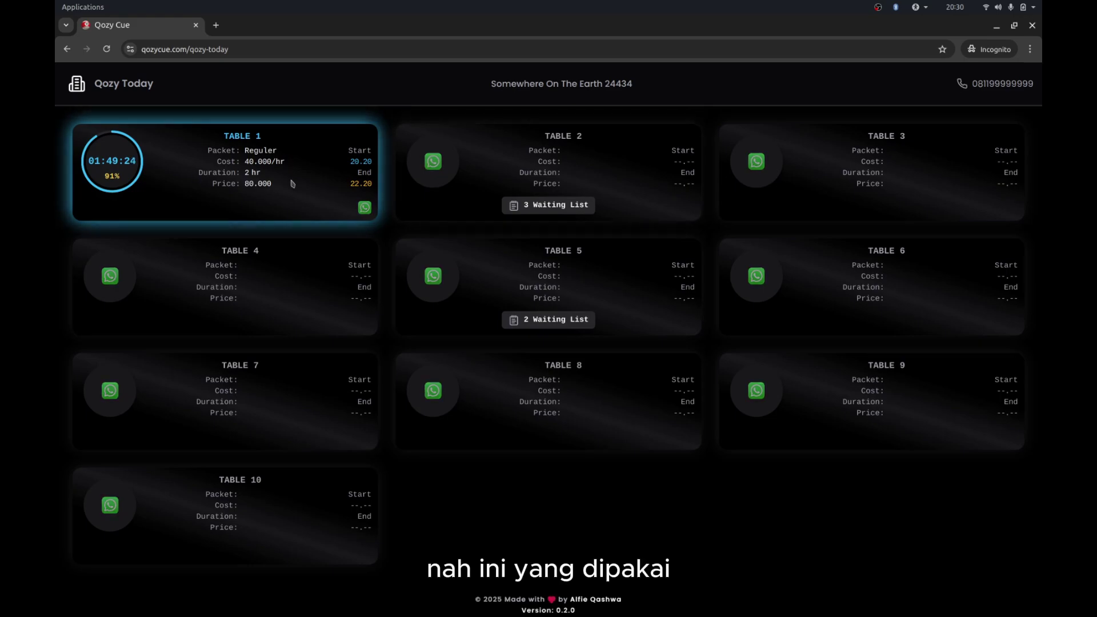
key("alt+Tab")
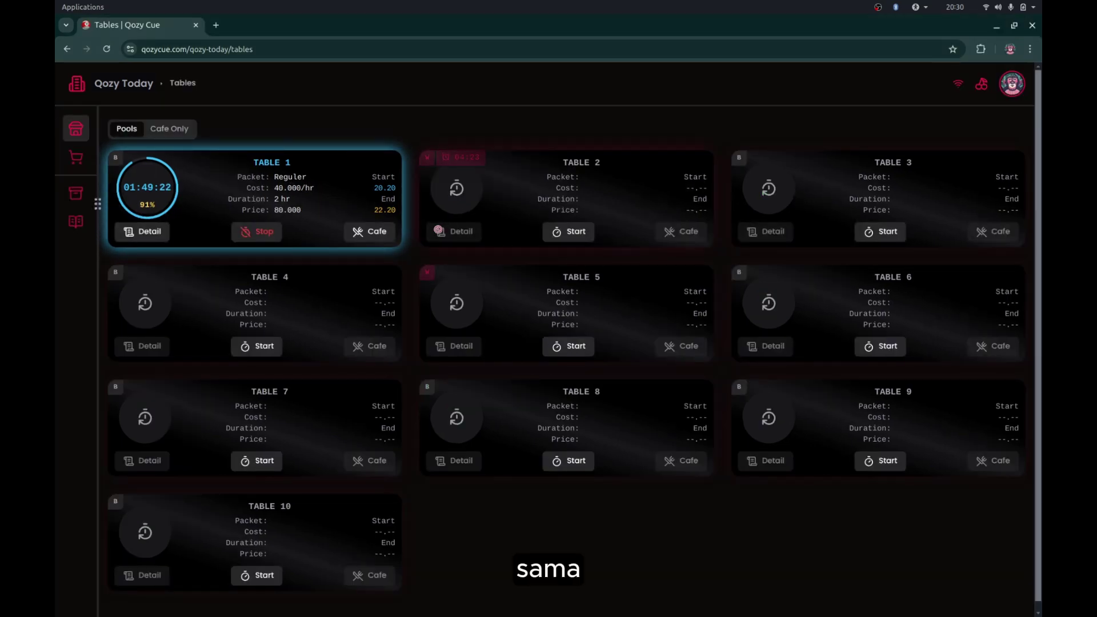
key("alt+Tab")
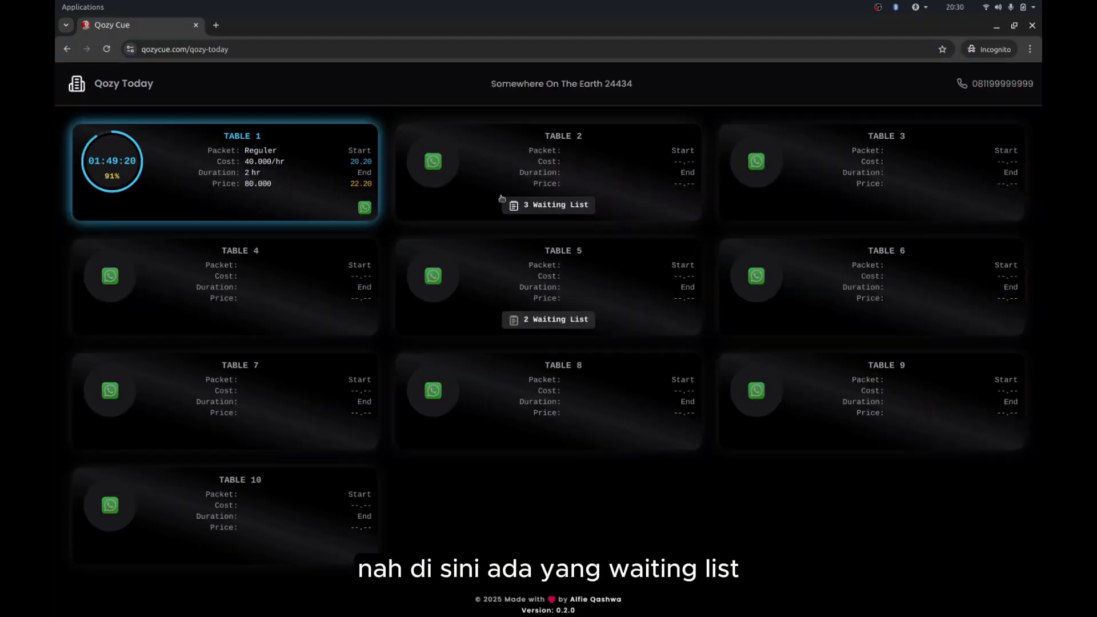
- View the Table 2 and Table 5 waiting lists, then start Table 1's WhatsApp chat
left_click(537, 208)
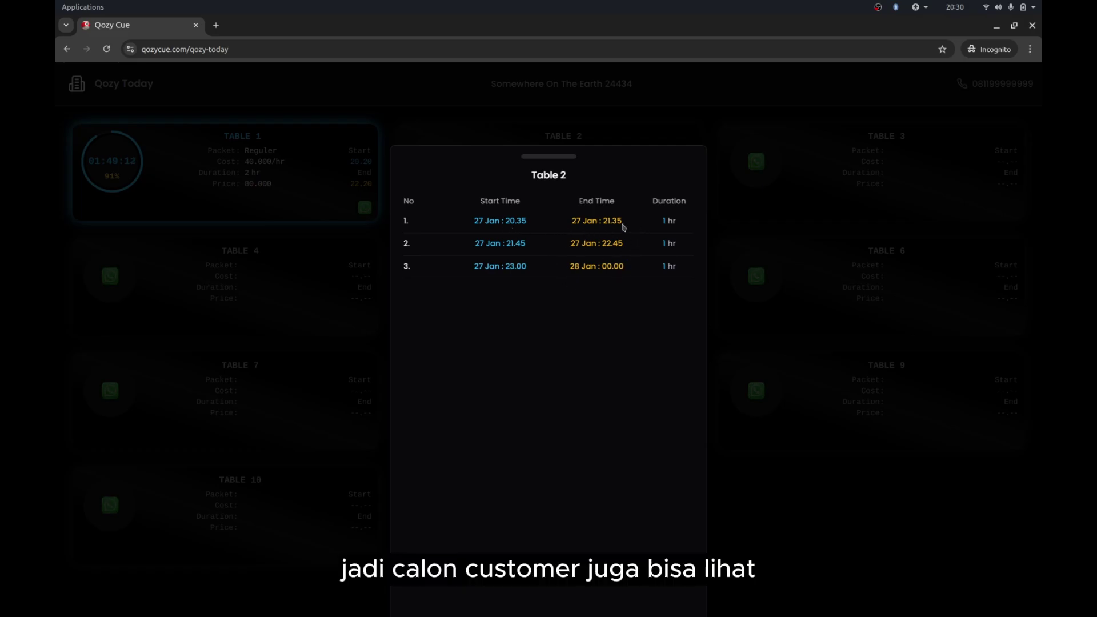
left_click(662, 130)
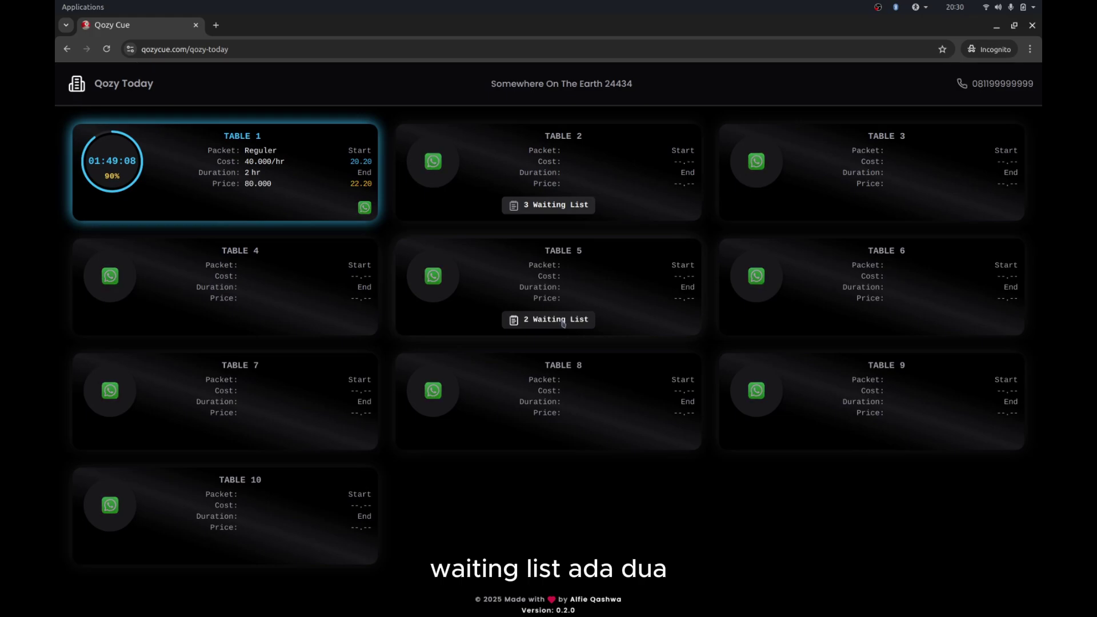
left_click(563, 323)
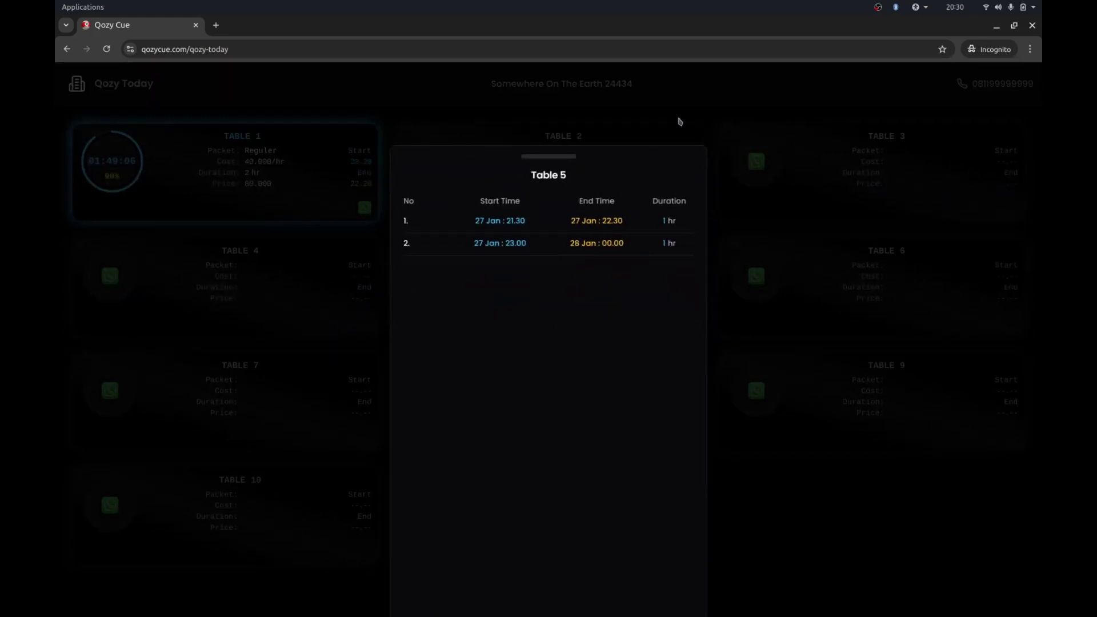
left_click(611, 139)
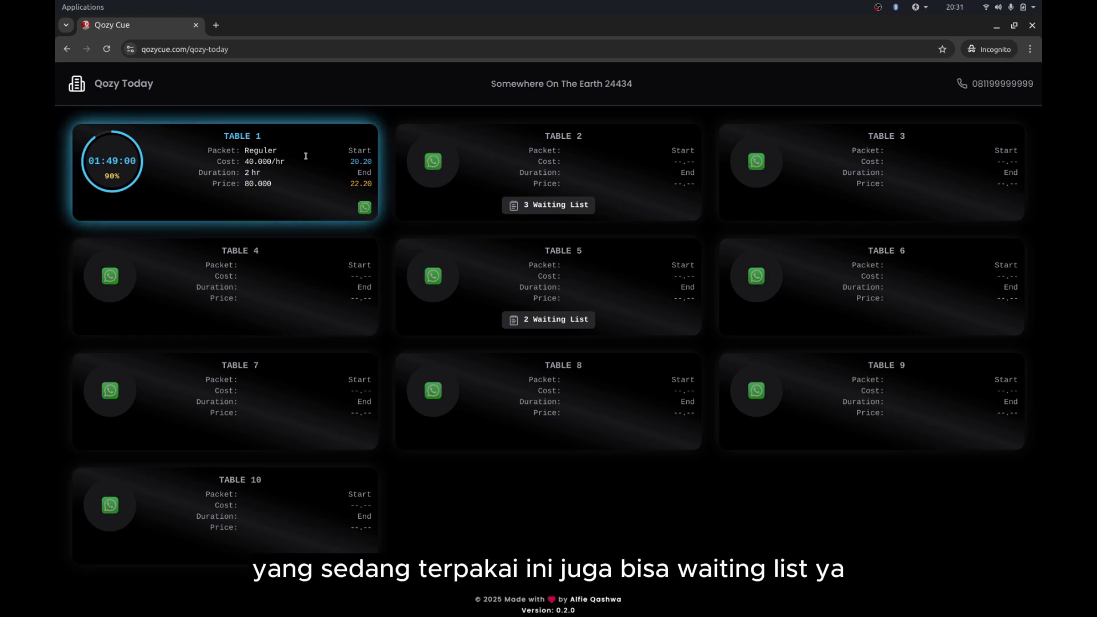
left_click(364, 208)
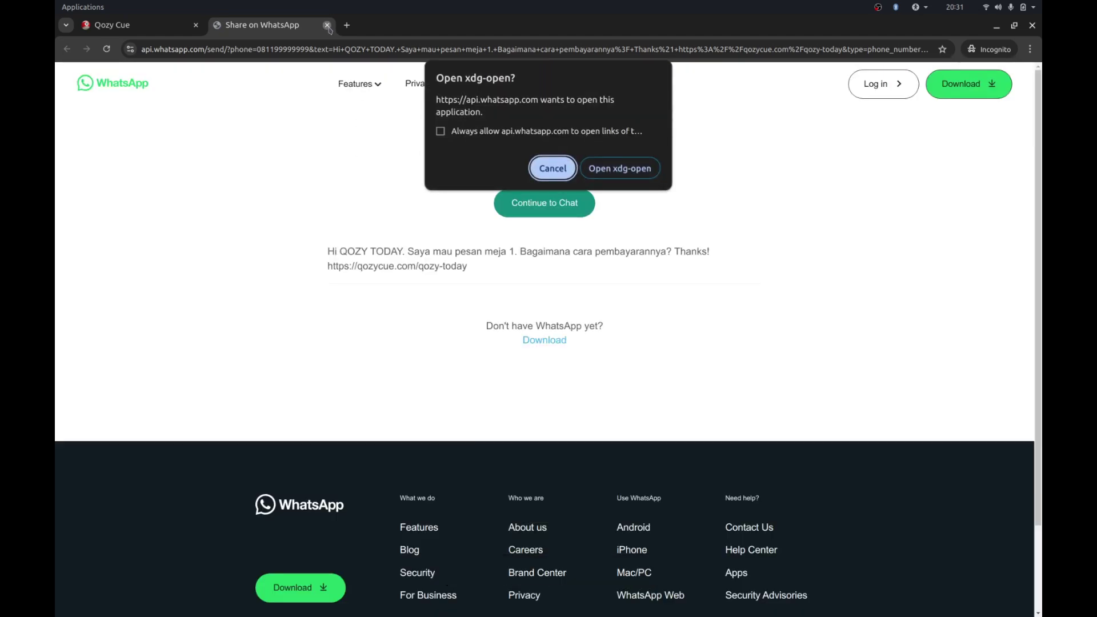
- Reopen Table 1's WhatsApp share page, declining the external app prompt
left_click(327, 25)
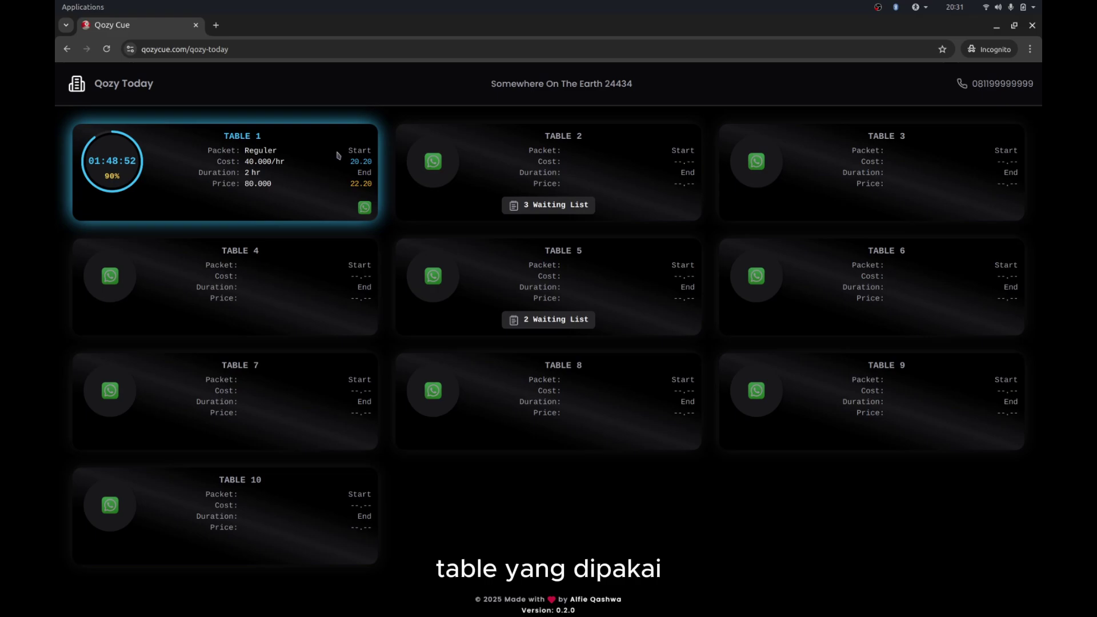
left_click(365, 208)
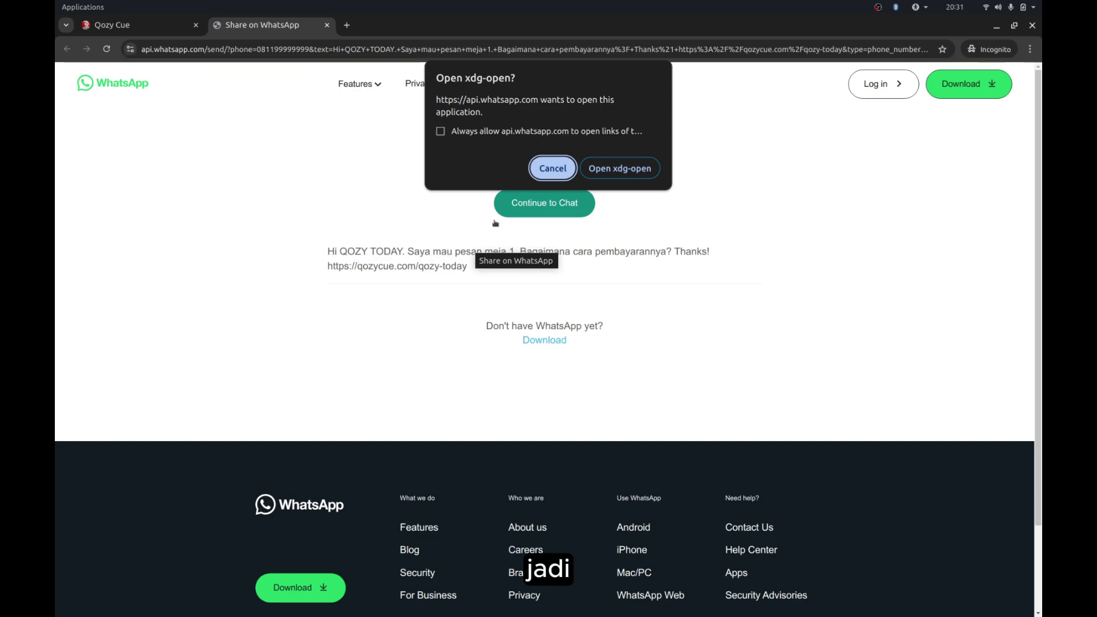
left_click(551, 171)
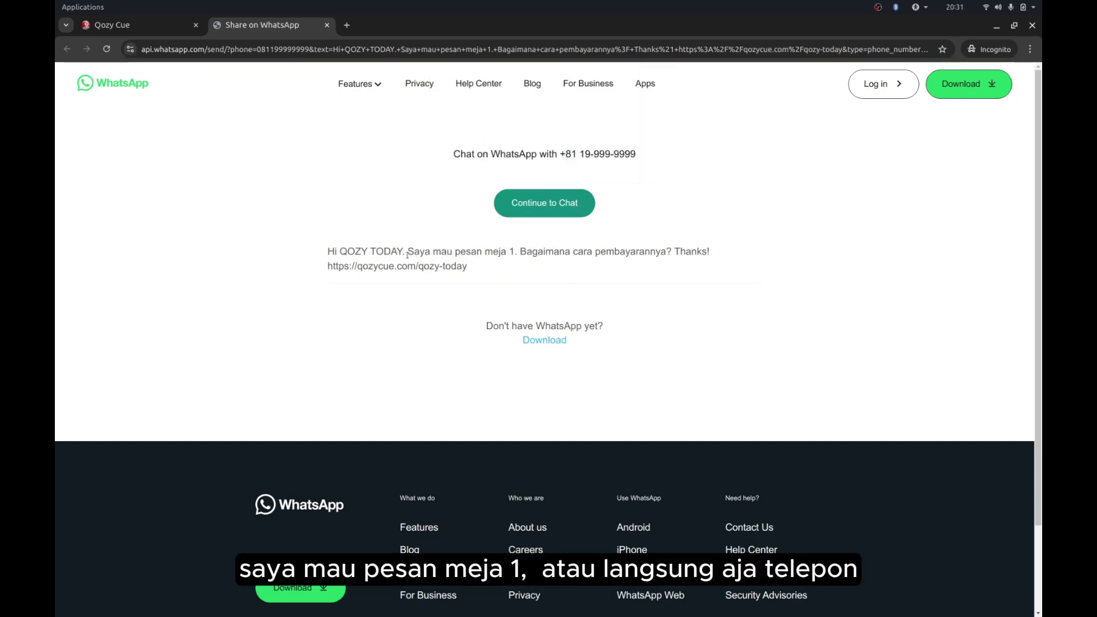
- Review the 'Saya mau pesan meja 1' message and phone number, then close the WhatsApp tab
left_click_drag(407, 255, 514, 263)
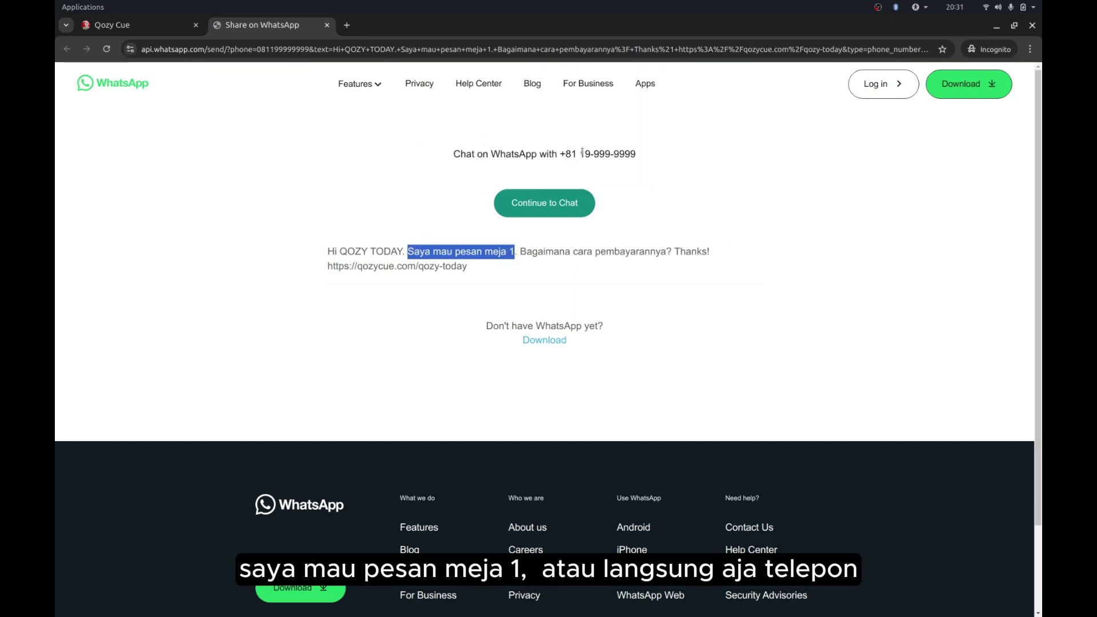
left_click_drag(559, 154, 664, 161)
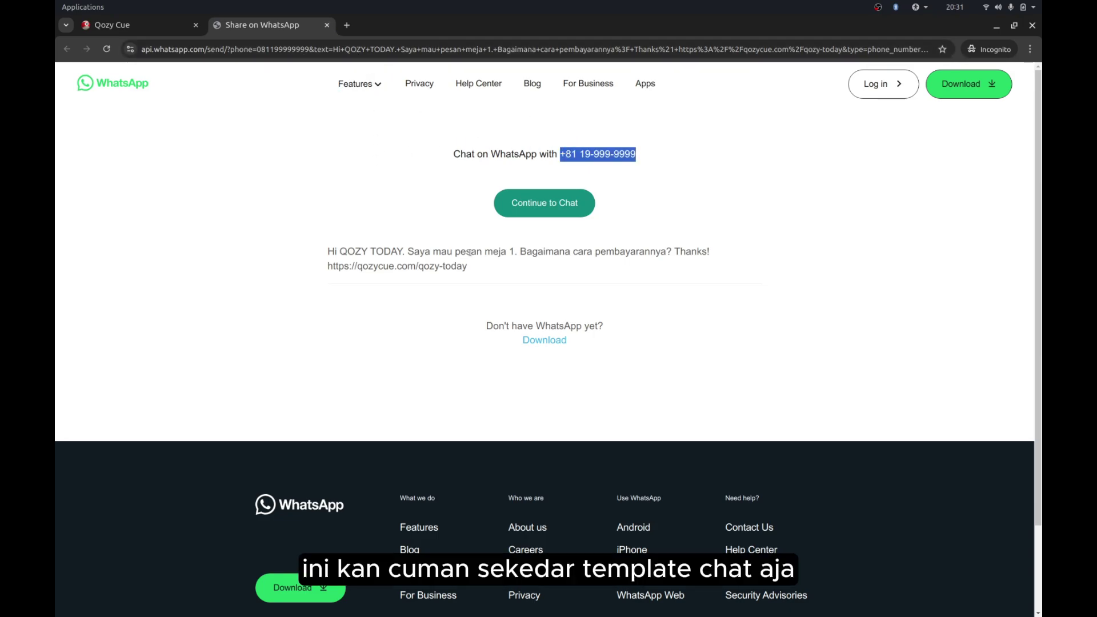
left_click_drag(471, 252, 518, 282)
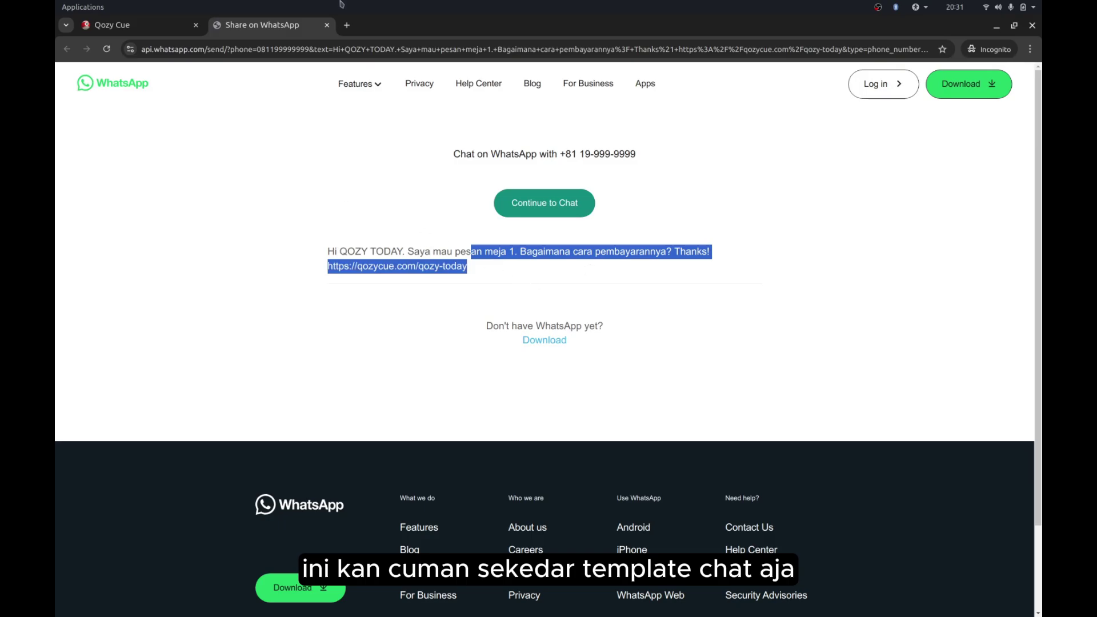
left_click(326, 25)
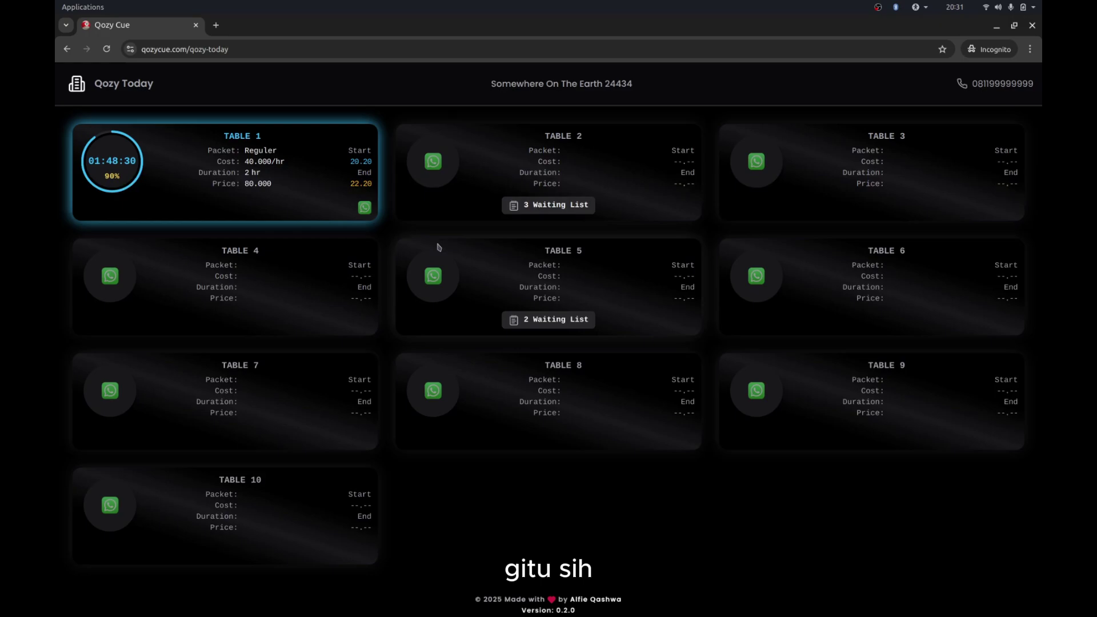
key("alt+Tab")
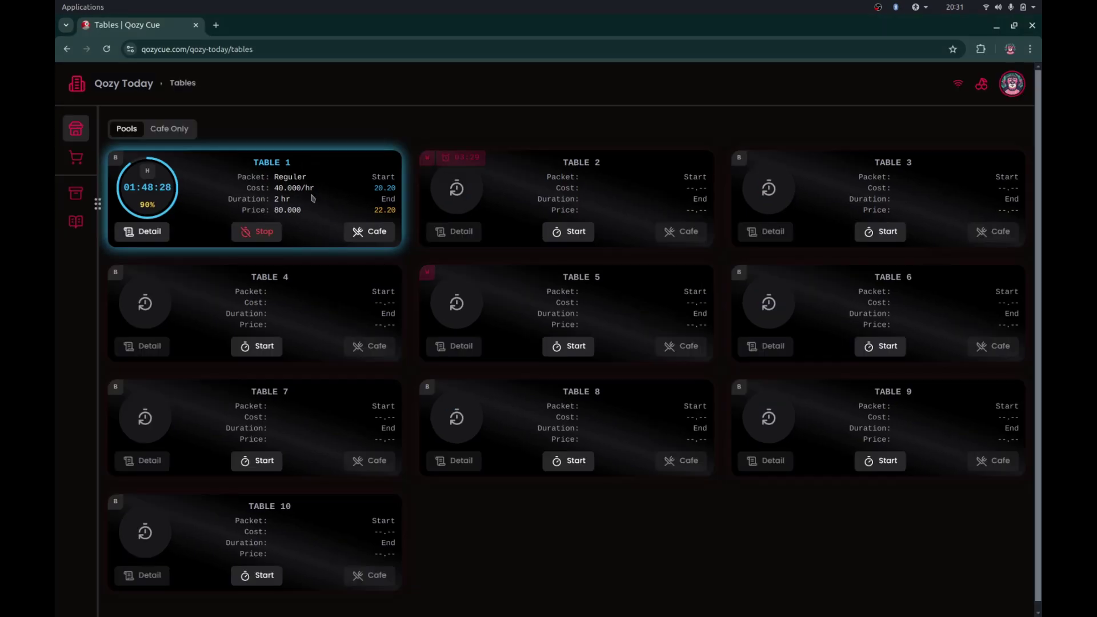
- Send one Mie Rebus and one Chicken Wings from Table 1's cafe menu
left_click(375, 231)
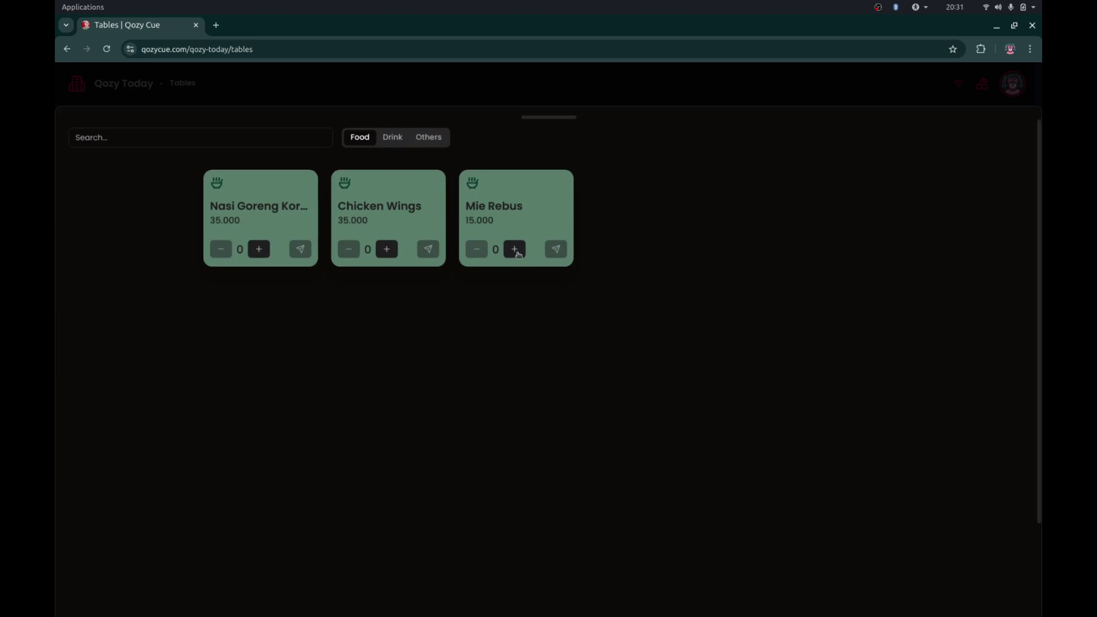
left_click(512, 250)
left_click(564, 257)
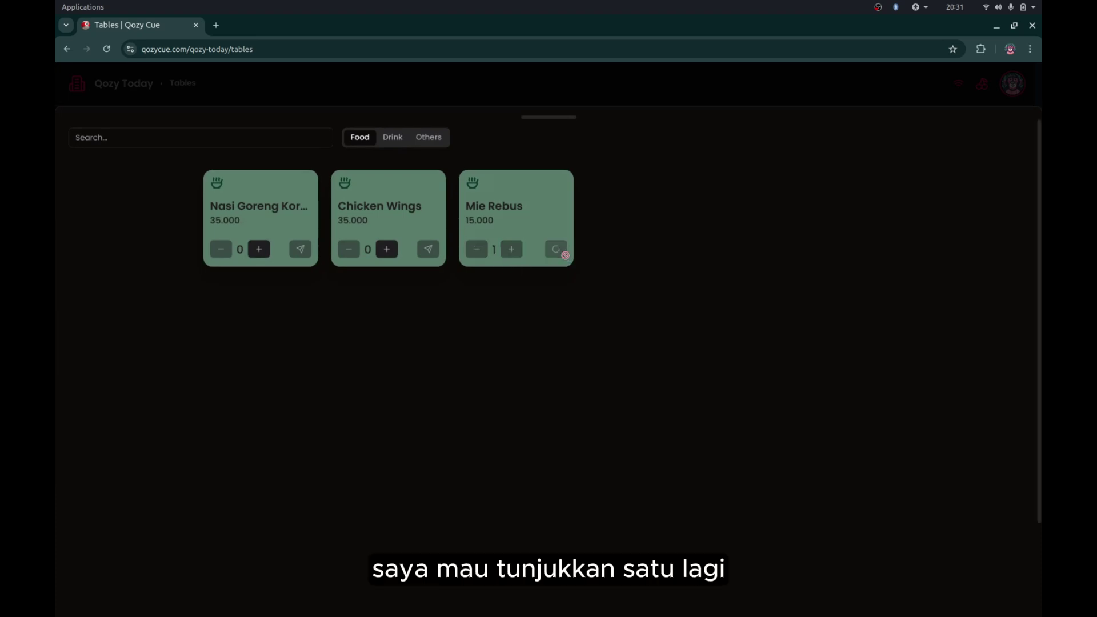
left_click(380, 250)
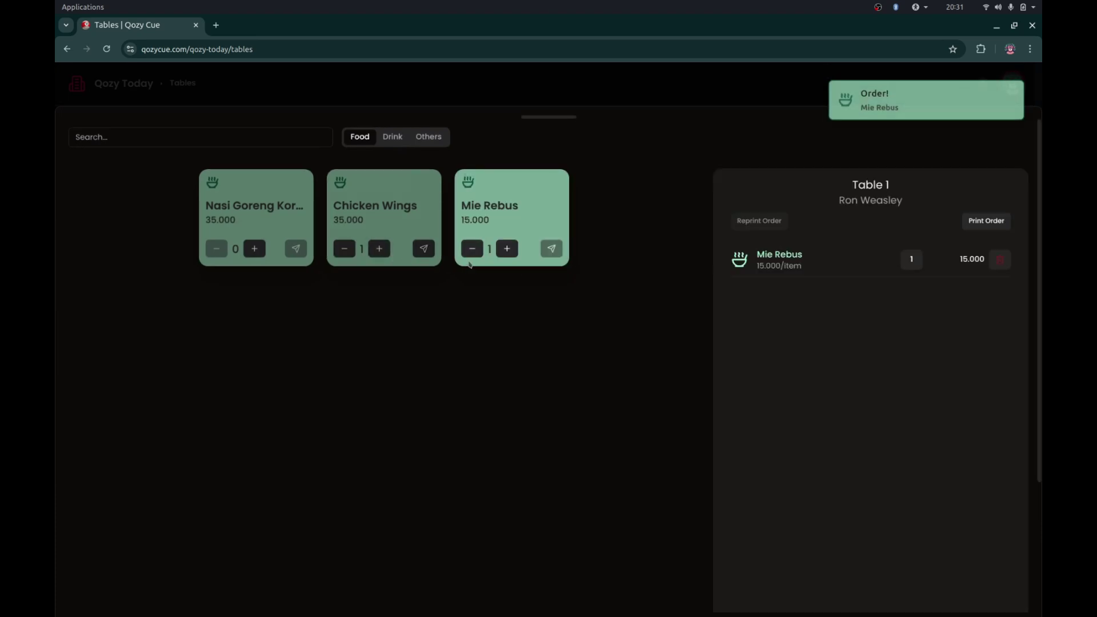
left_click(423, 251)
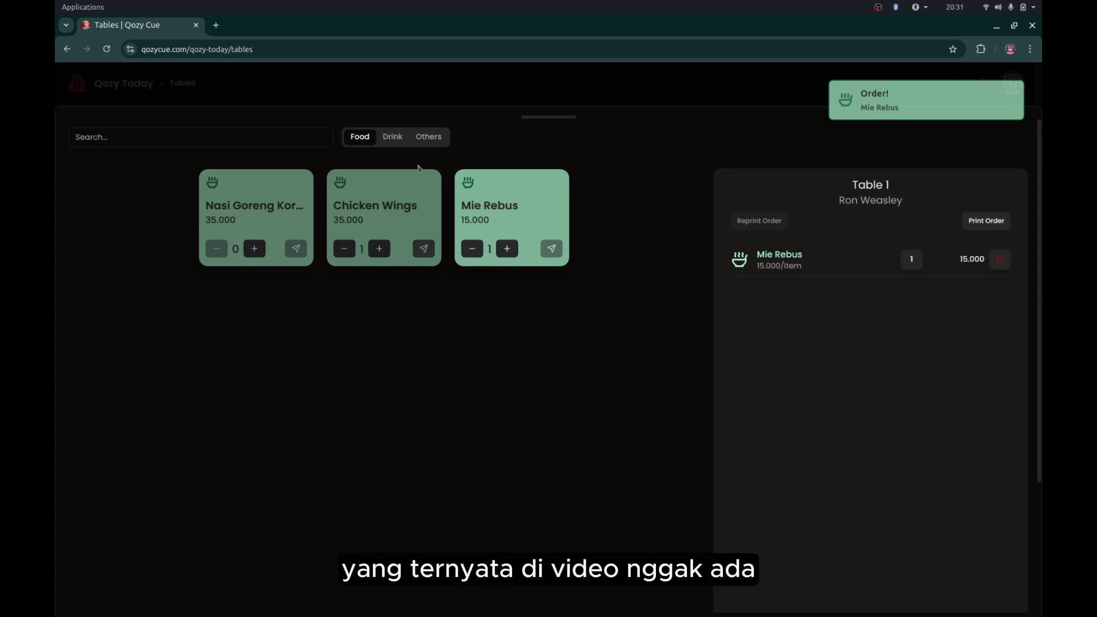
- Order two Cappuccino Hot from the drink items and close the cafe menu
left_click(393, 136)
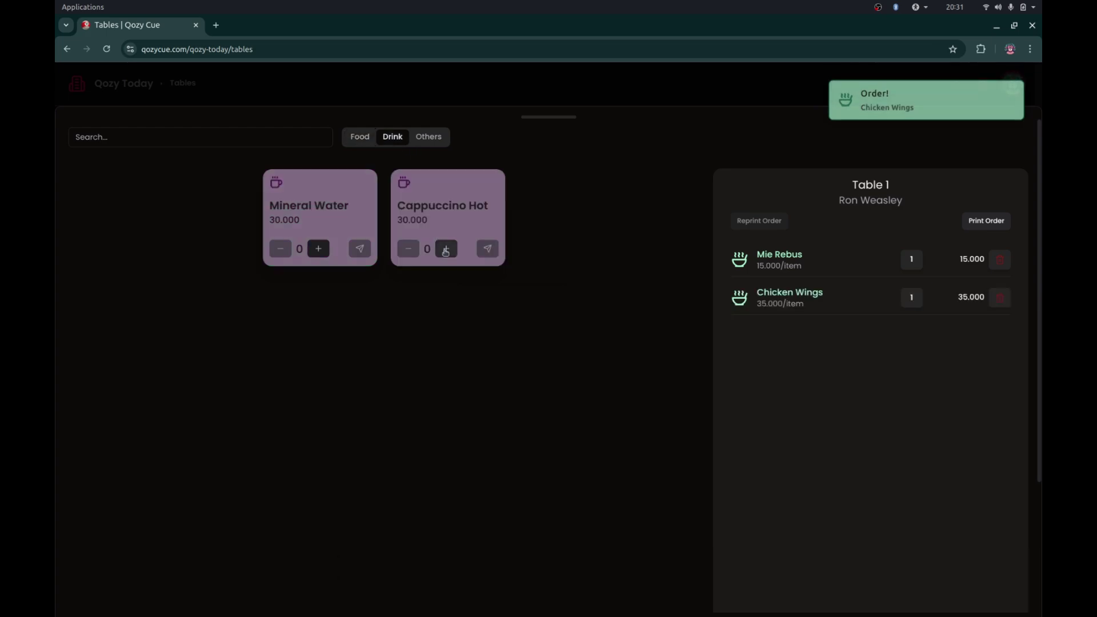
left_click(446, 249)
left_click(446, 249)
left_click(489, 249)
left_click_drag(556, 123, 580, 465)
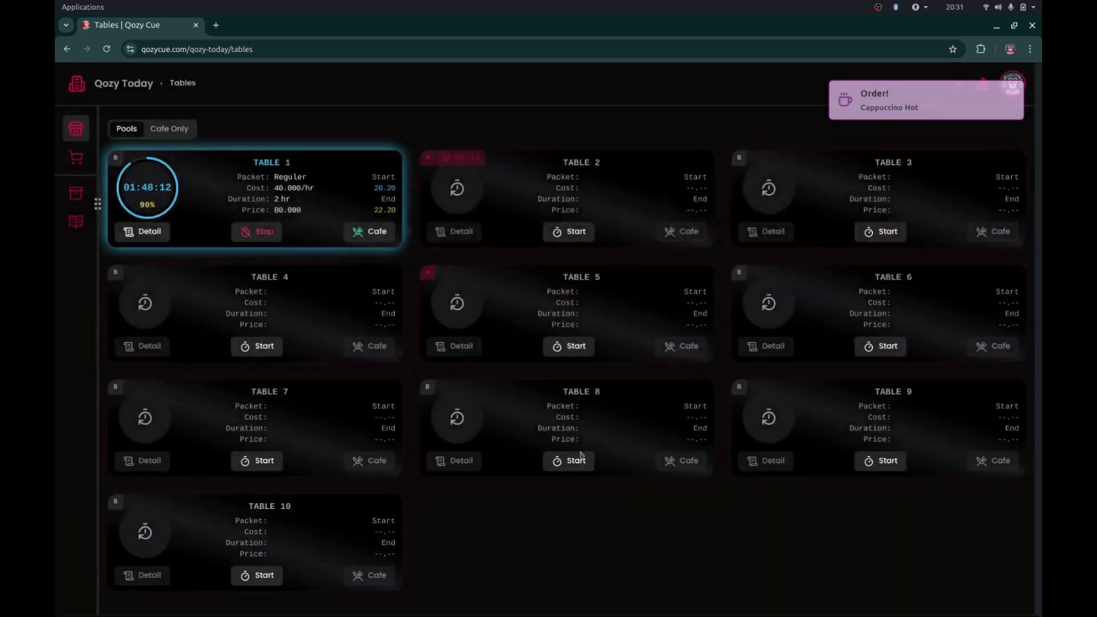
left_click(149, 232)
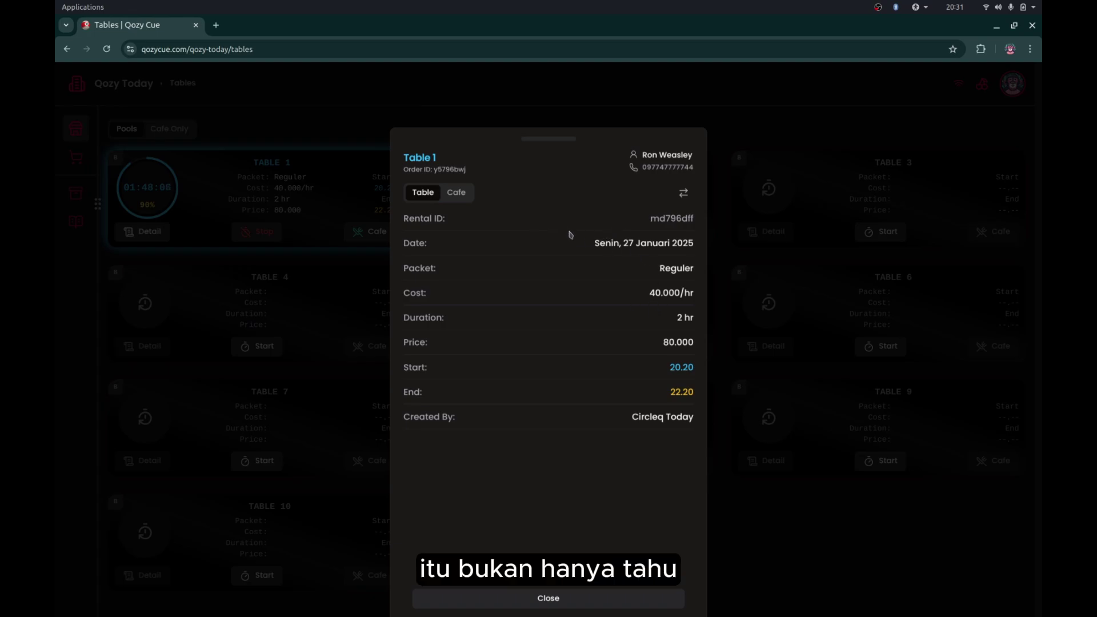
left_click_drag(570, 234, 623, 233)
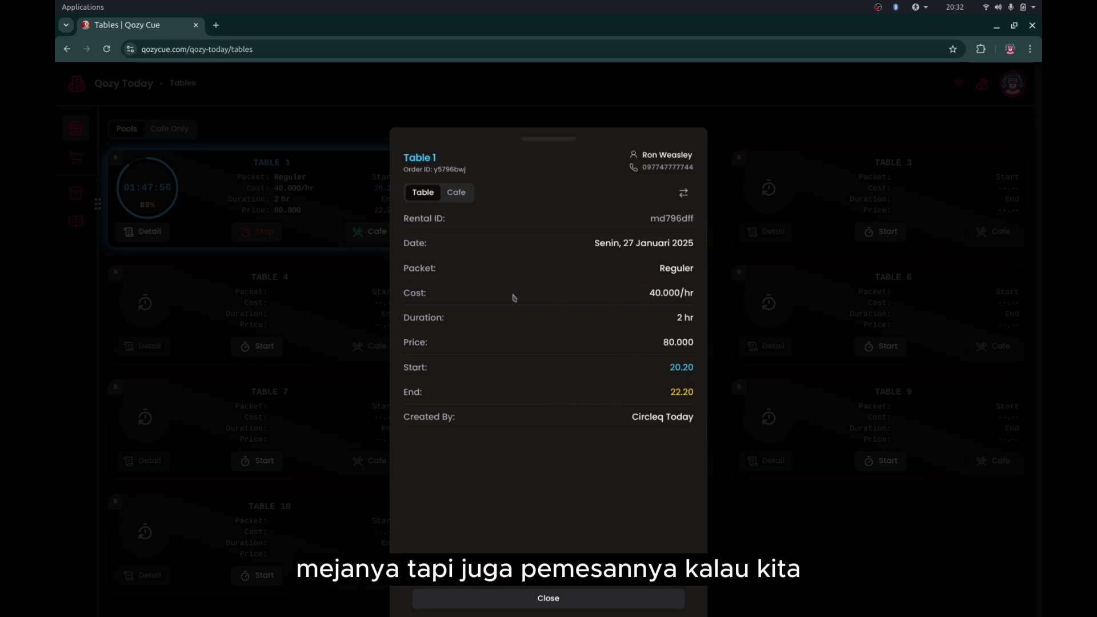
left_click(455, 195)
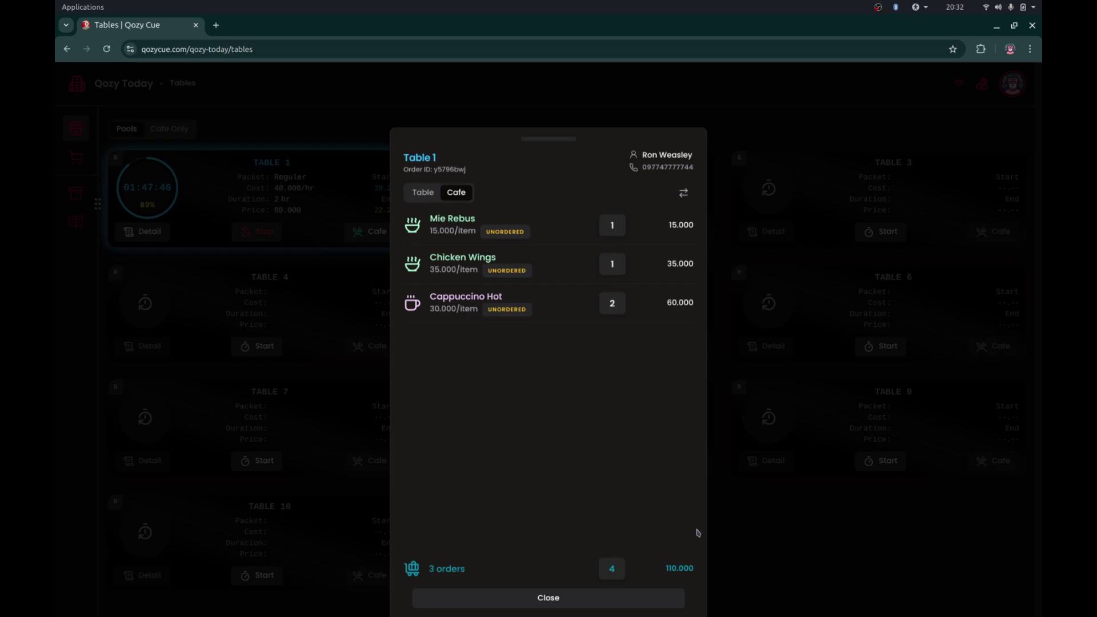
left_click(427, 196)
left_click(455, 197)
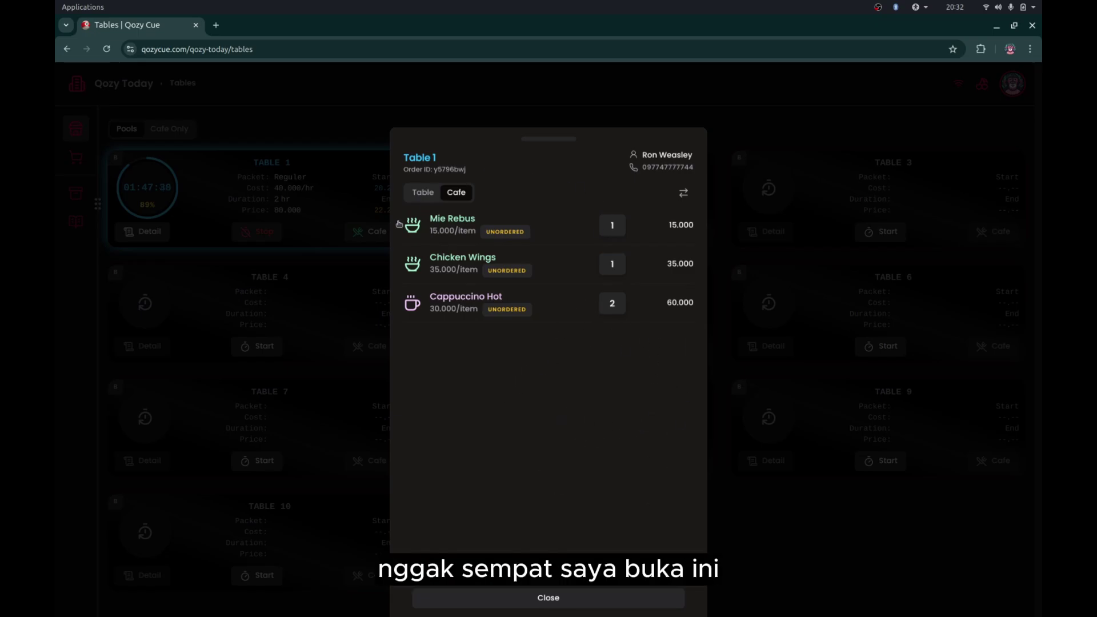
left_click(360, 254)
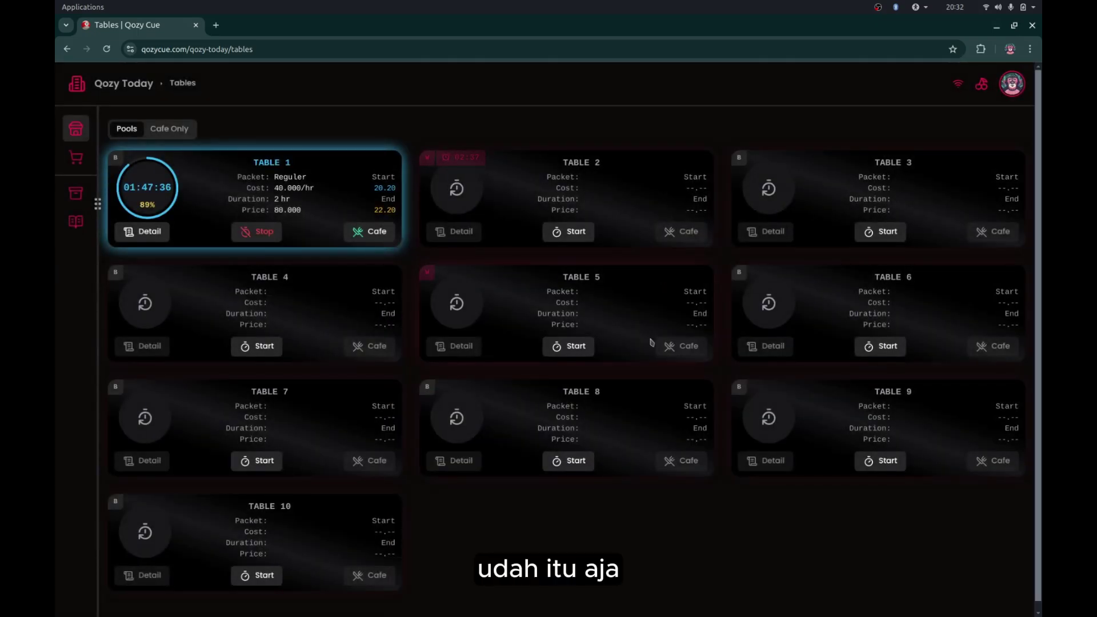